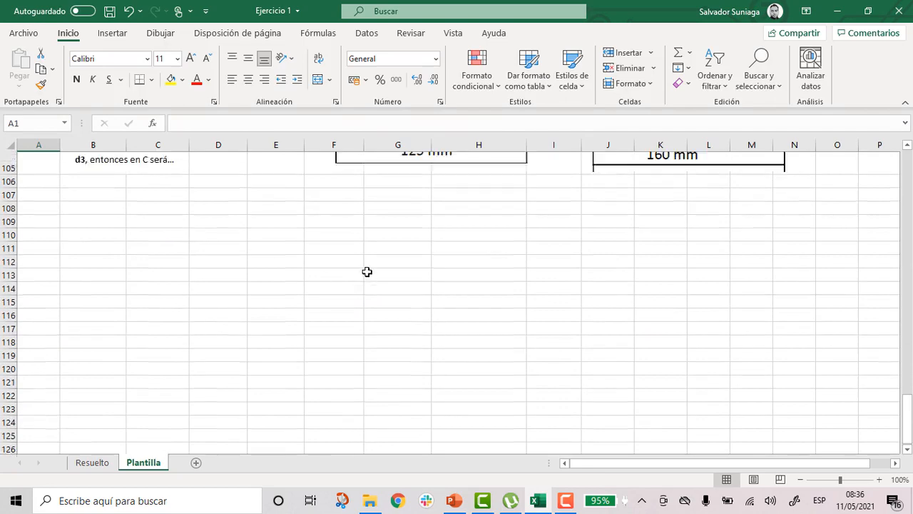
- Examine the stepped-bar diagram and the material, geometry and force data beneath it on the Plantilla sheet
scroll(363, 271, "up", 11)
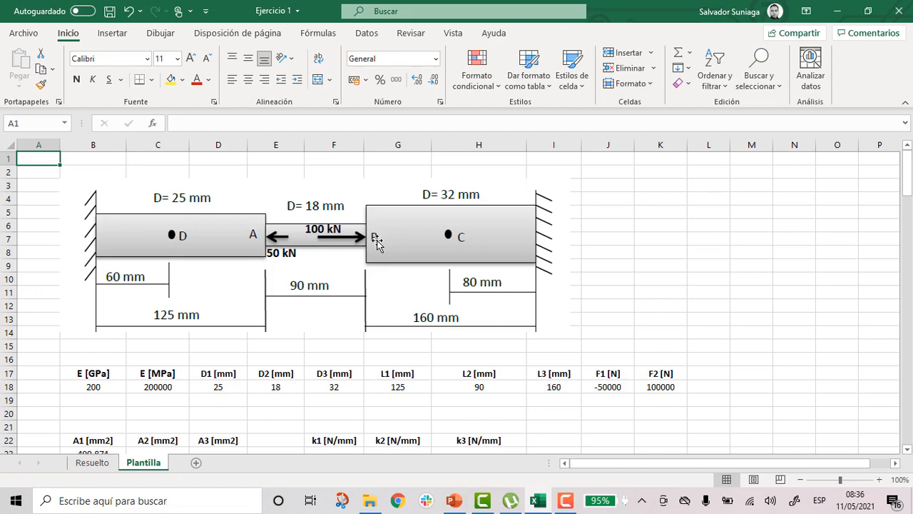
scroll(374, 242, "down", 2)
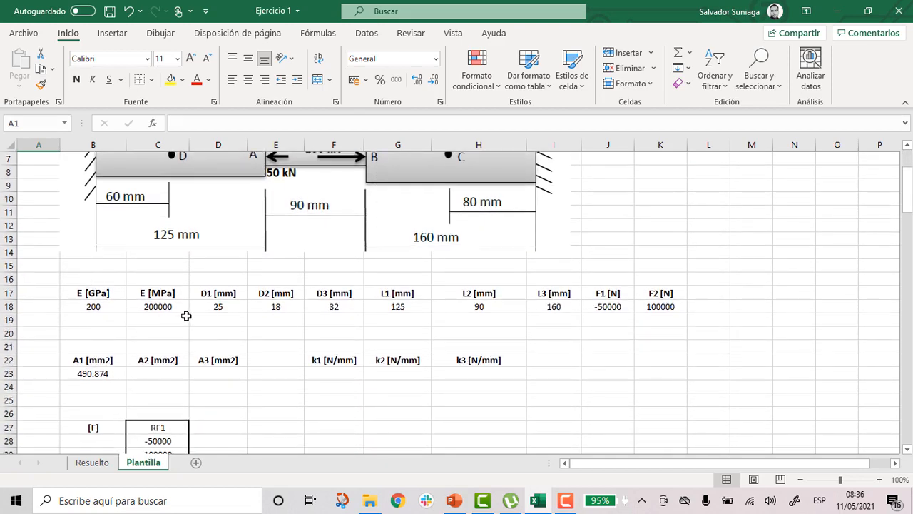
scroll(358, 320, "up", 2)
scroll(359, 320, "down", 2)
scroll(102, 320, "up", 1)
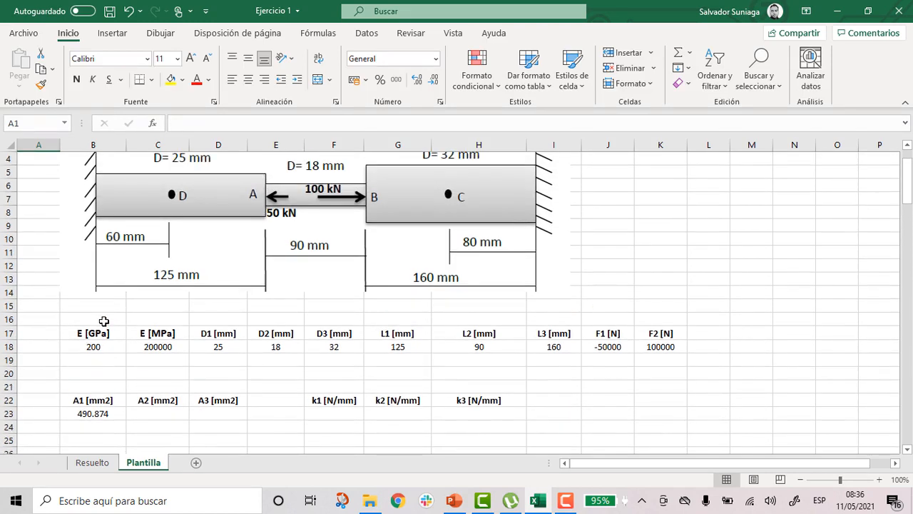
scroll(184, 326, "up", 1)
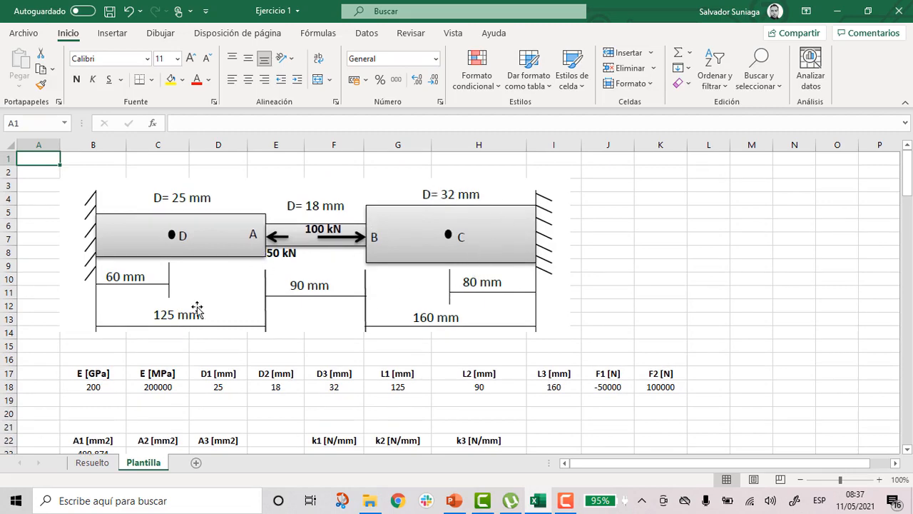
scroll(405, 284, "down", 2)
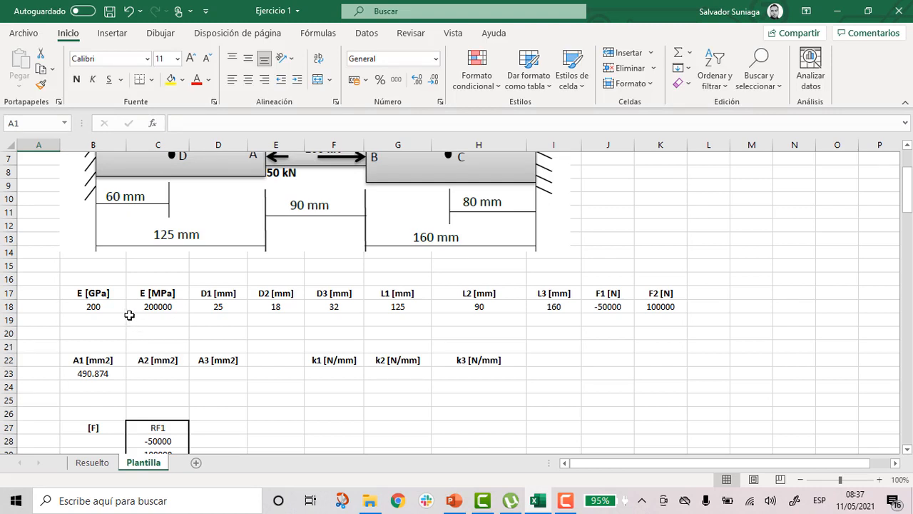
- Inspect the elastic modulus cells B18 and C18, including the formula that converts GPa to MPa
left_click(154, 307)
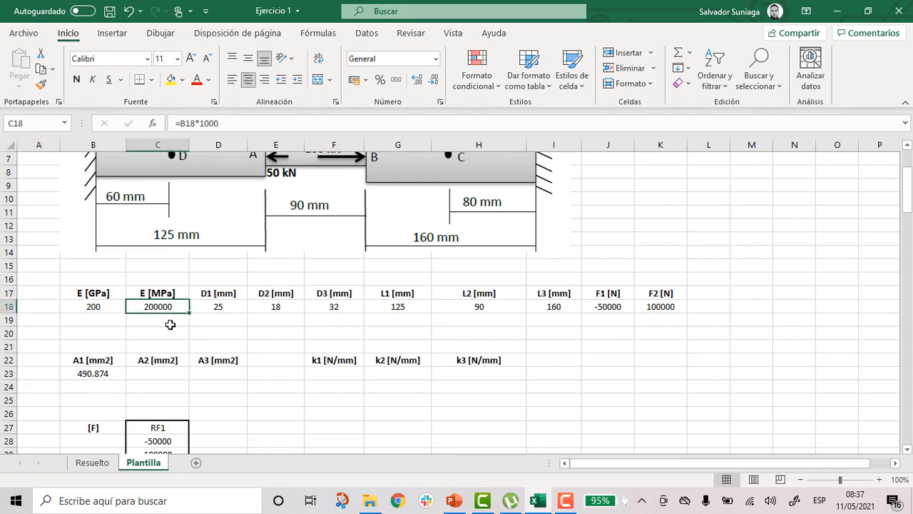
scroll(465, 317, "up", 2)
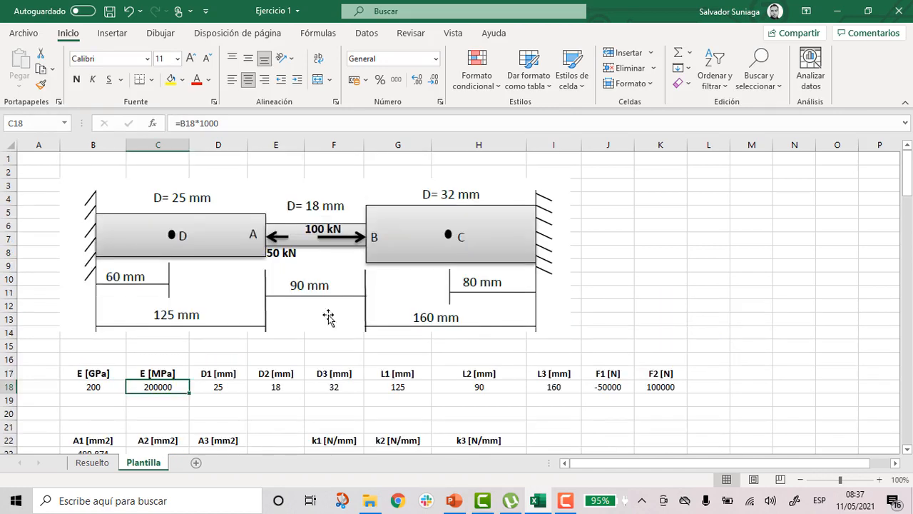
scroll(279, 333, "down", 4)
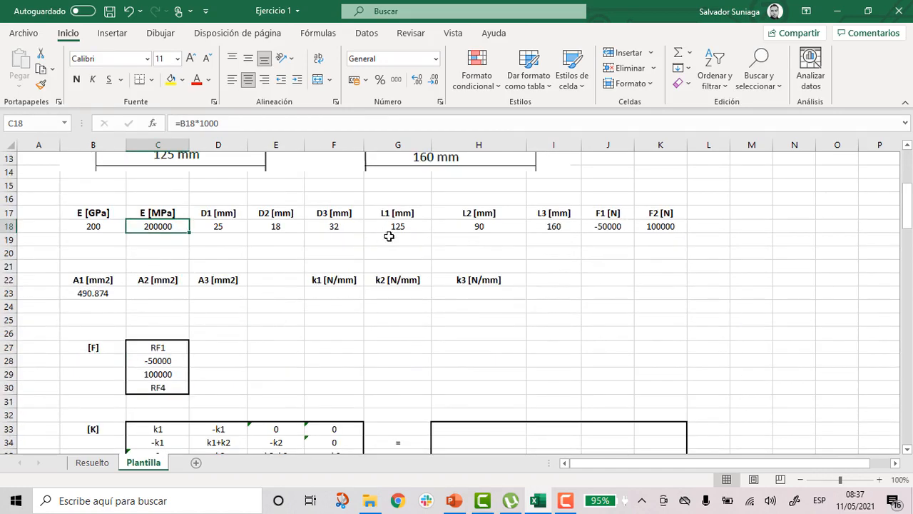
scroll(449, 205, "up", 3)
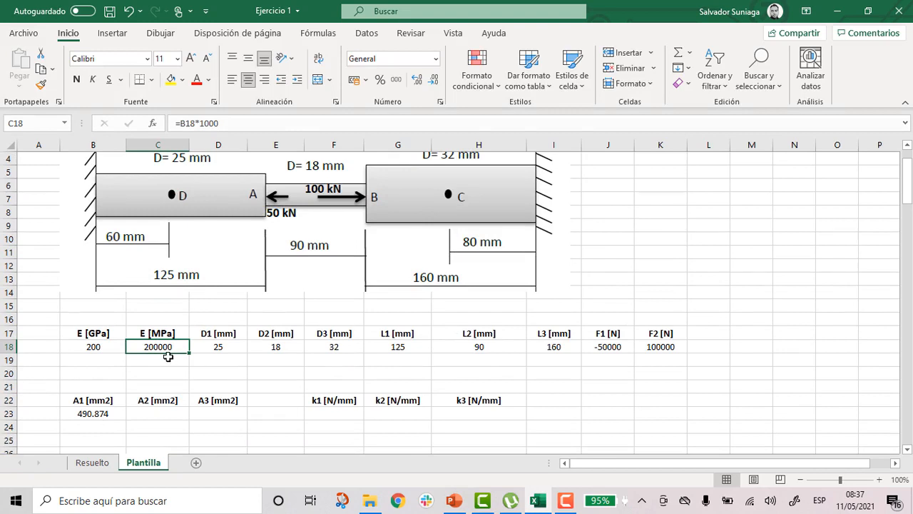
left_click(94, 354)
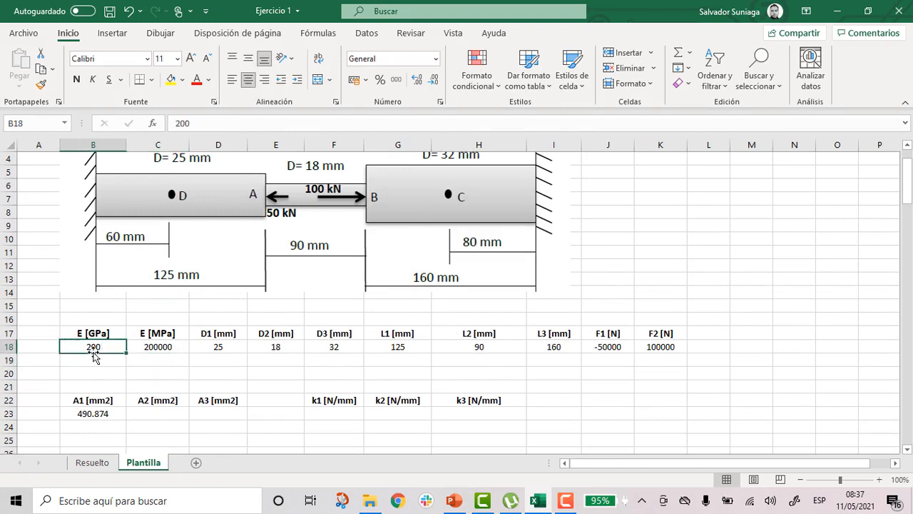
left_click(175, 348)
left_click(207, 361)
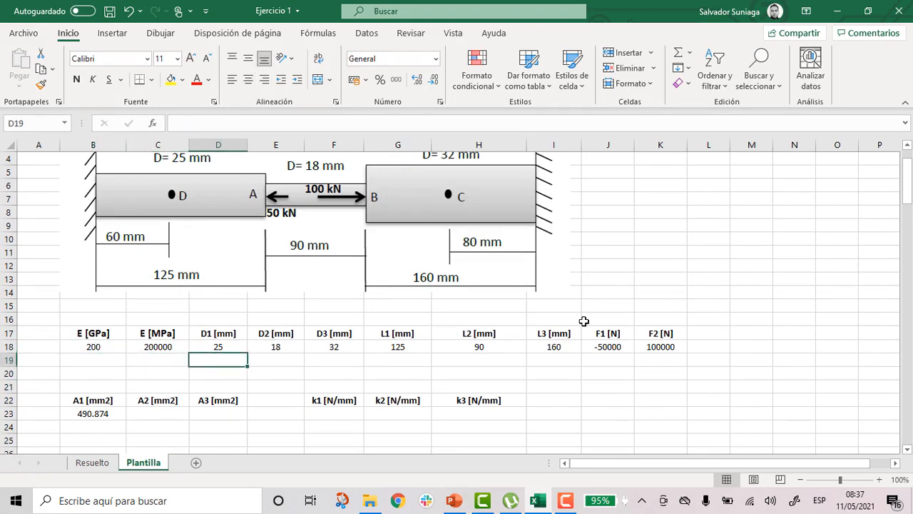
- Compare the diameters, lengths and forces in row 18 with the dimensions and loads in the bar diagram
scroll(605, 318, "up", 1)
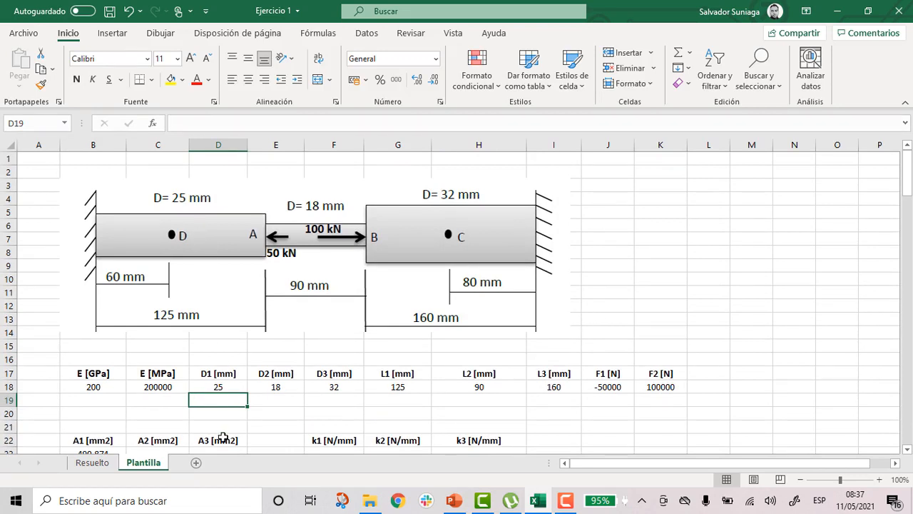
left_click(288, 402)
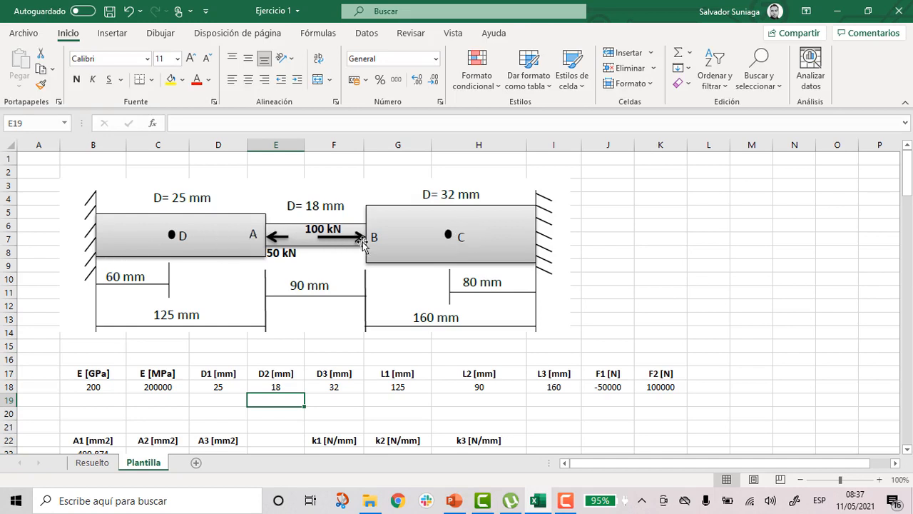
scroll(428, 374, "down", 1)
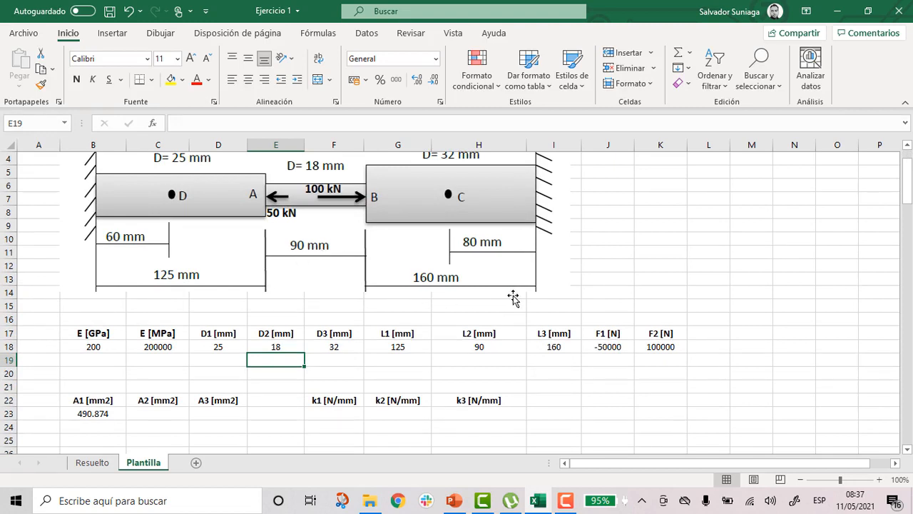
scroll(513, 297, "down", 1)
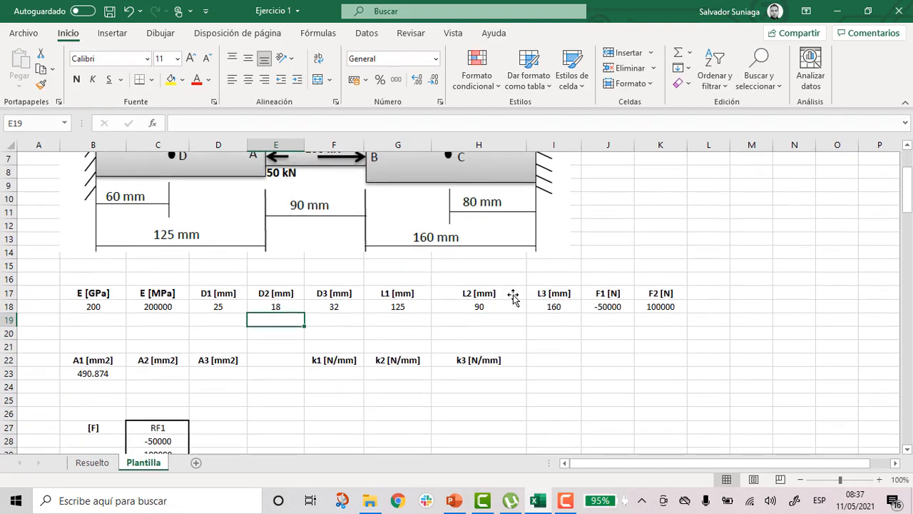
scroll(494, 306, "up", 2)
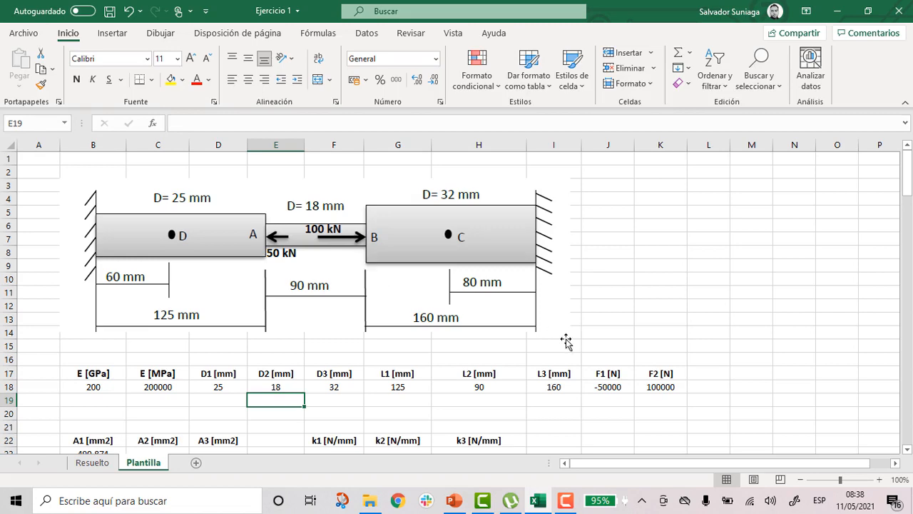
scroll(674, 384, "down", 3)
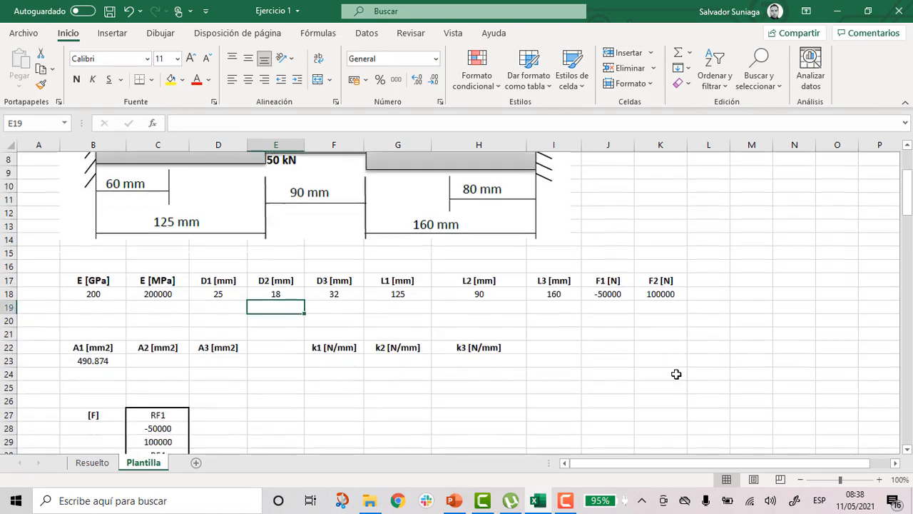
scroll(678, 371, "down", 2)
scroll(678, 371, "up", 1)
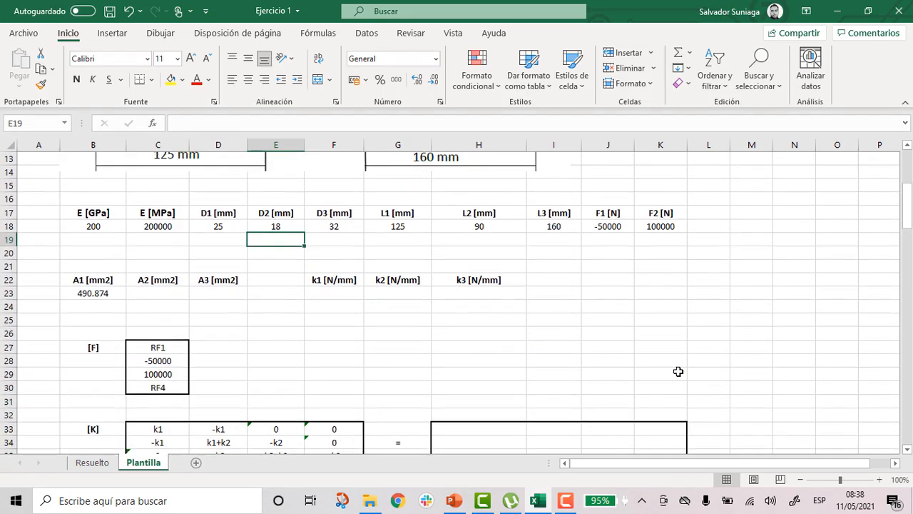
scroll(677, 371, "up", 3)
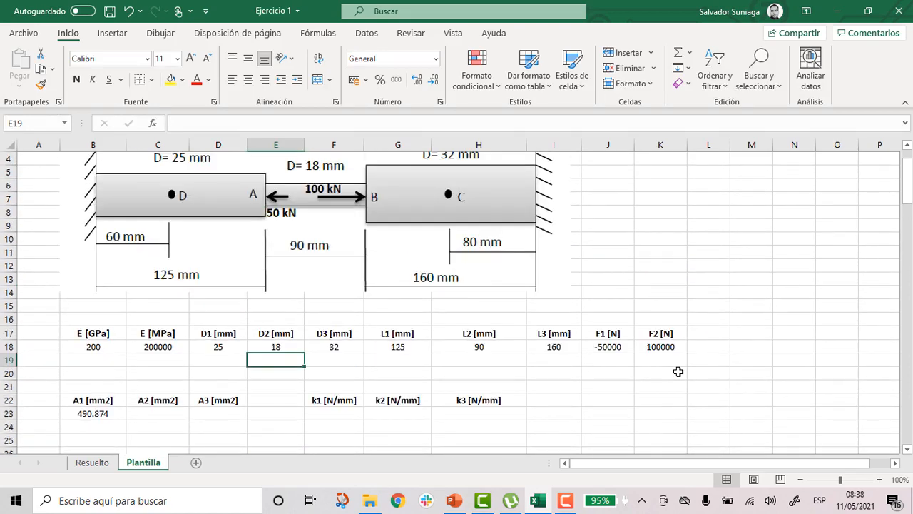
scroll(678, 371, "up", 1)
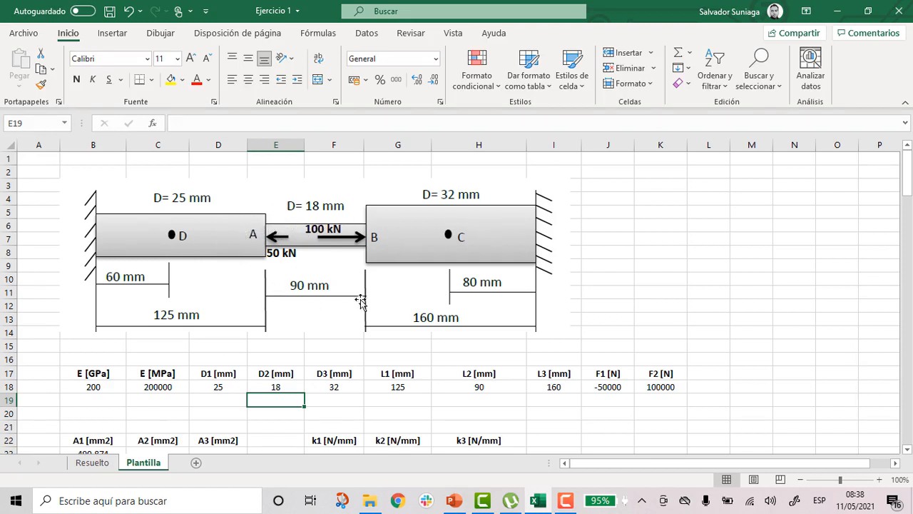
scroll(301, 291, "down", 2)
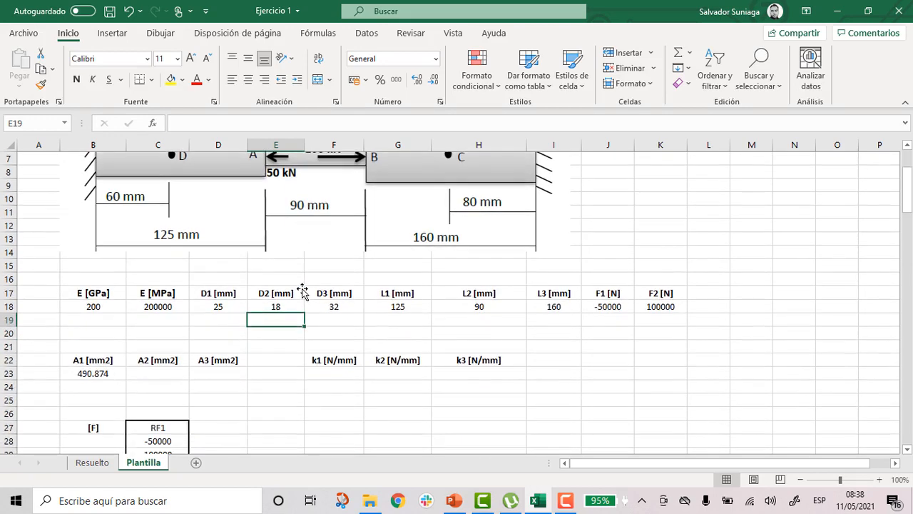
scroll(302, 291, "up", 2)
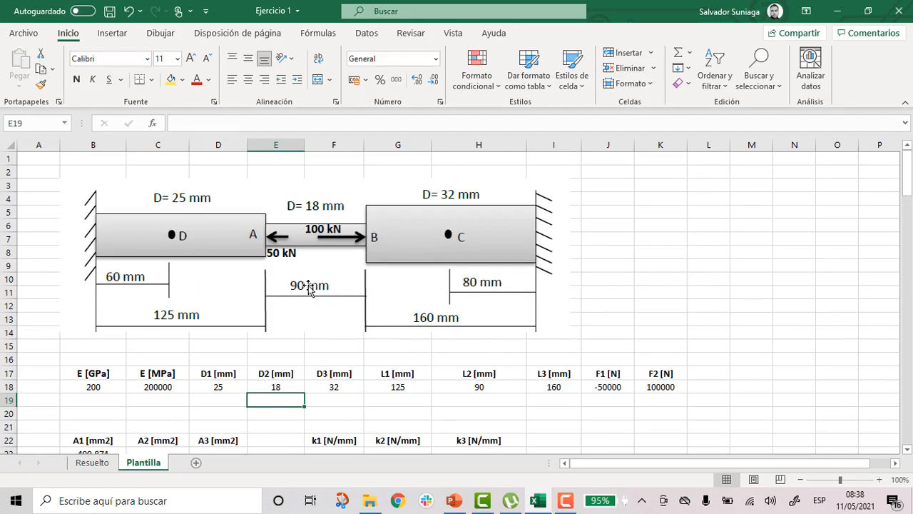
scroll(301, 308, "down", 2)
- Inspect the A1 area formula in cell B23 against the diameter in the bar diagram
left_click(82, 378)
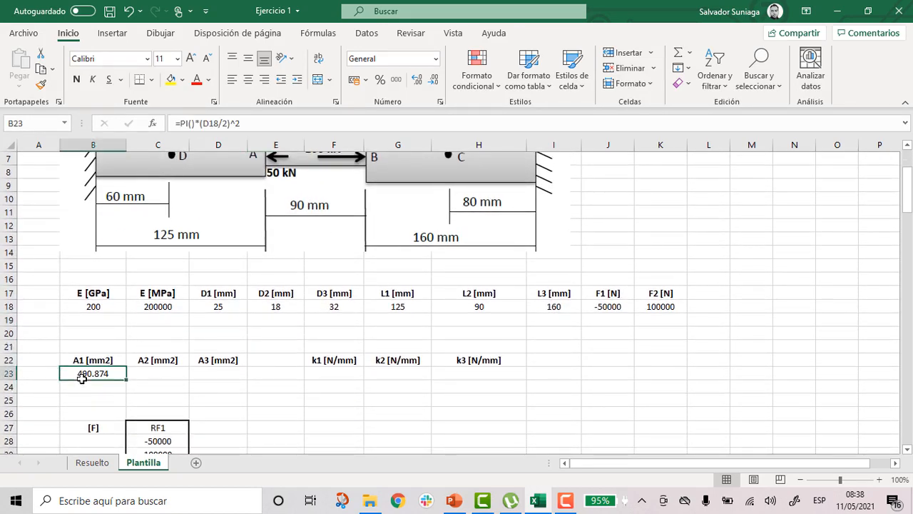
scroll(265, 319, "up", 2)
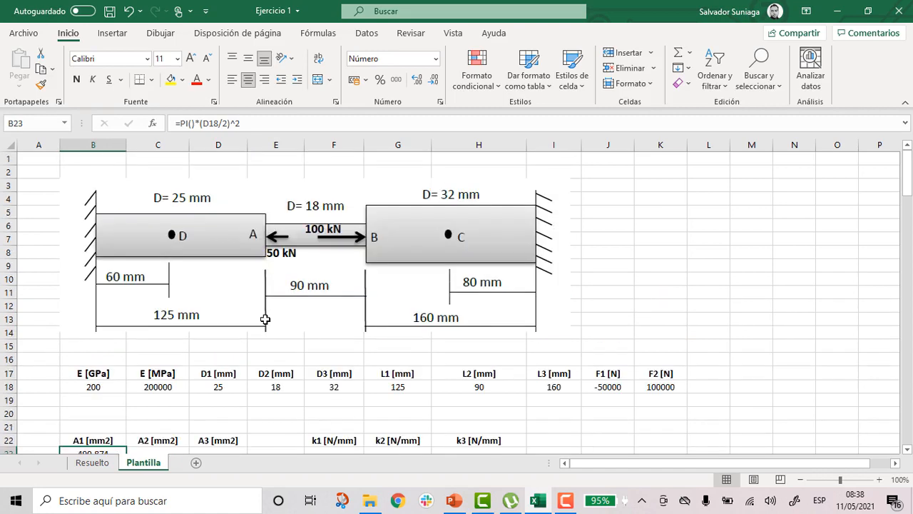
scroll(265, 319, "down", 1)
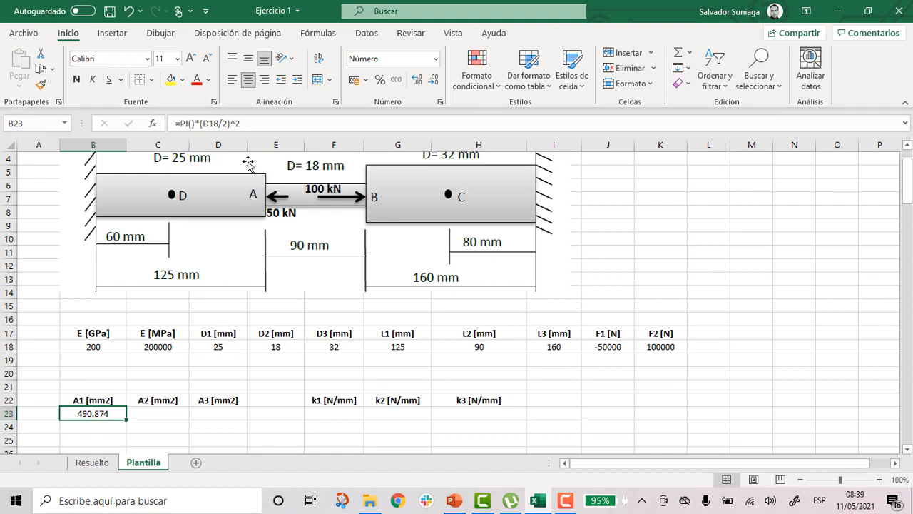
- Try to copy the A1 area formula =PI()*(D18/2)^2 from B23 into the A2 cell C23
triple_click(179, 123)
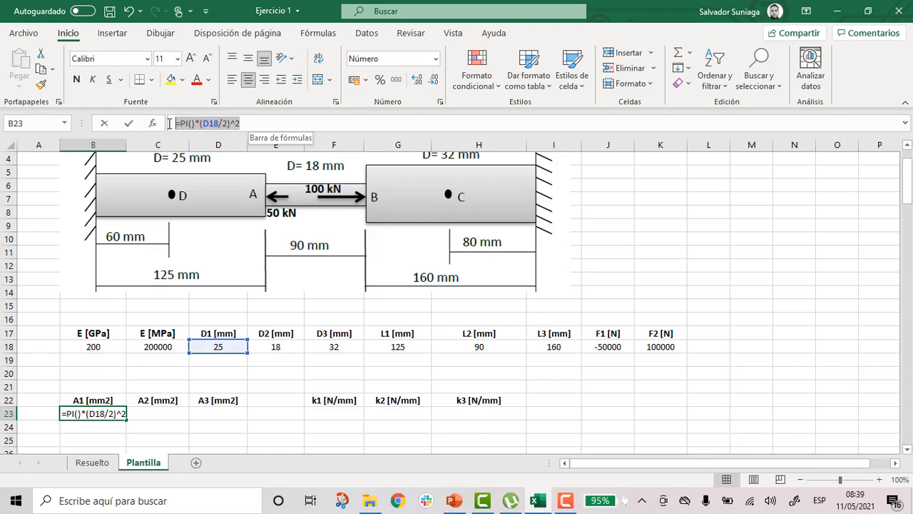
key("ctrl+c")
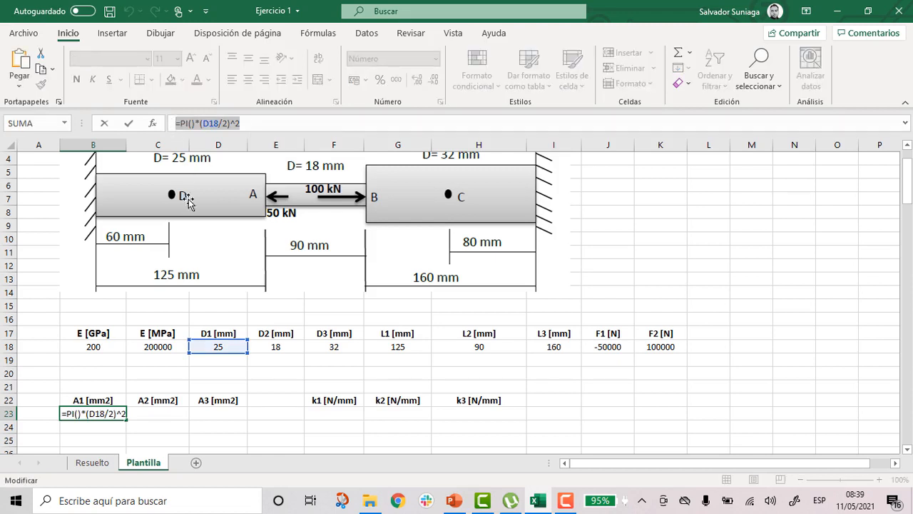
scroll(178, 368, "down", 1)
type("=")
left_click(169, 373)
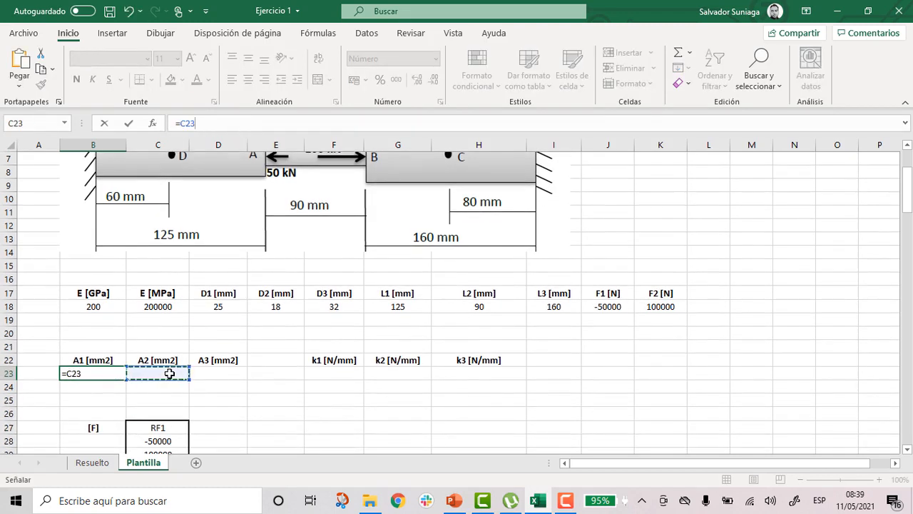
key("ctrl+v")
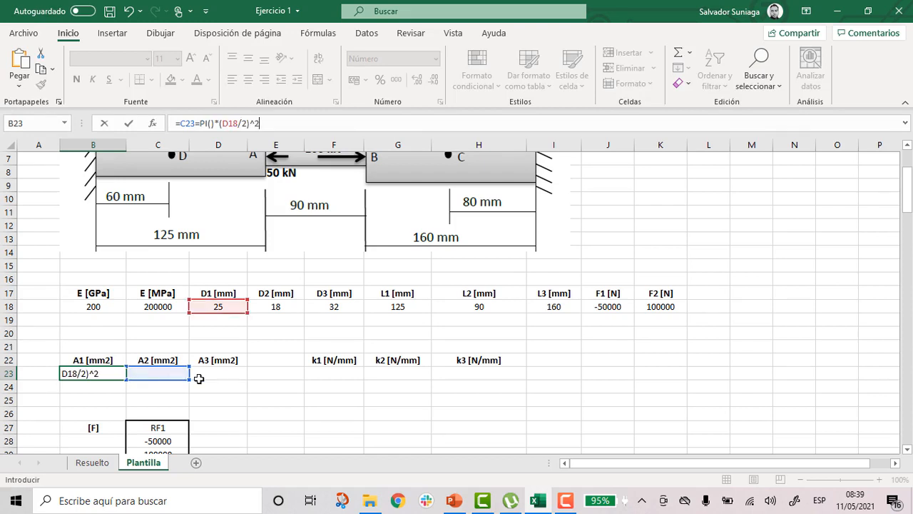
key("Tab")
left_click(195, 382)
left_click(156, 373)
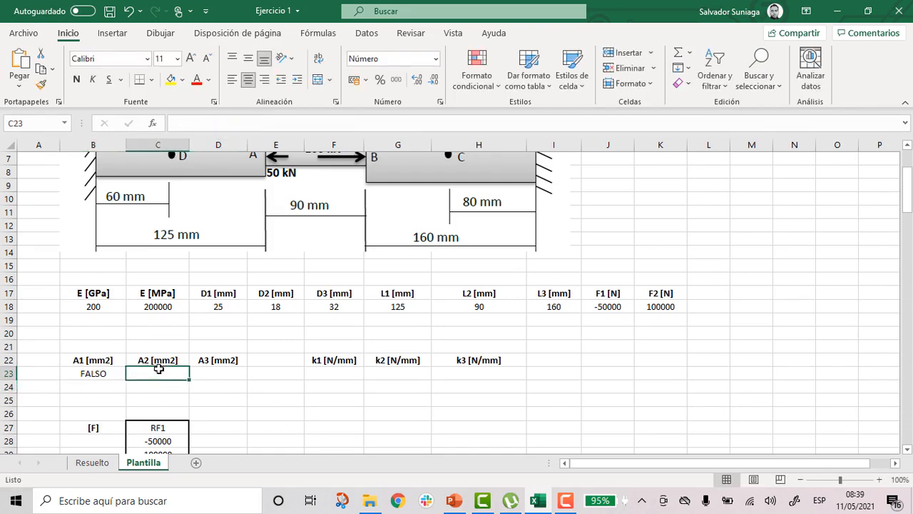
- Undo the mistaken formula entry in the A1 area cell B23
left_click(112, 368)
key("ctrl+z")
key("ctrl+z")
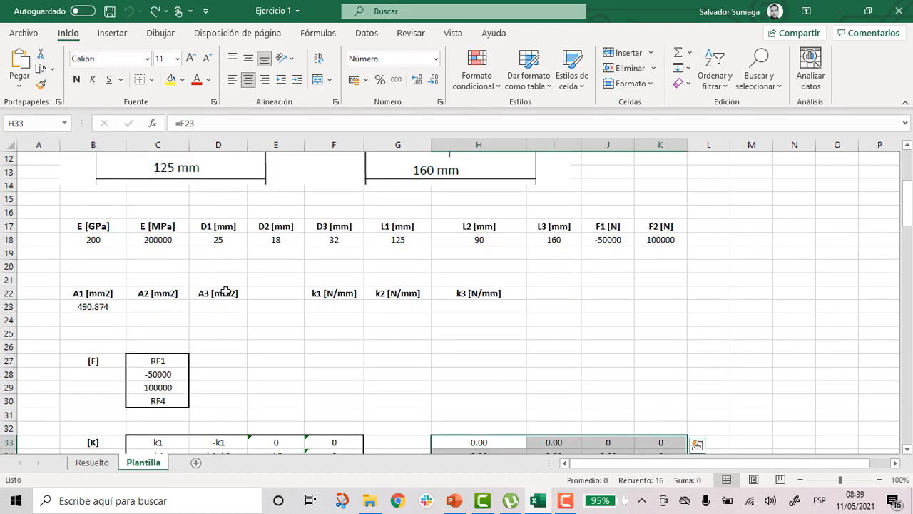
scroll(162, 289, "up", 1)
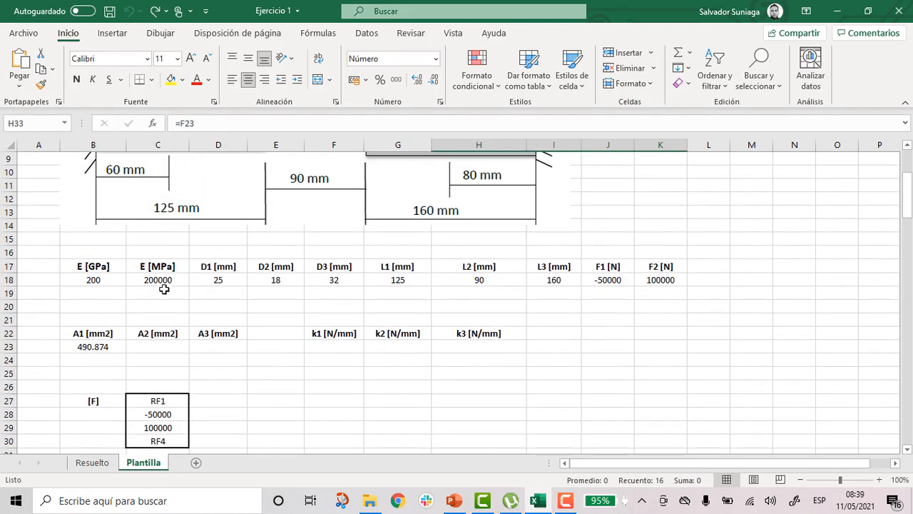
left_click(100, 345)
left_click_drag(254, 119, 166, 122)
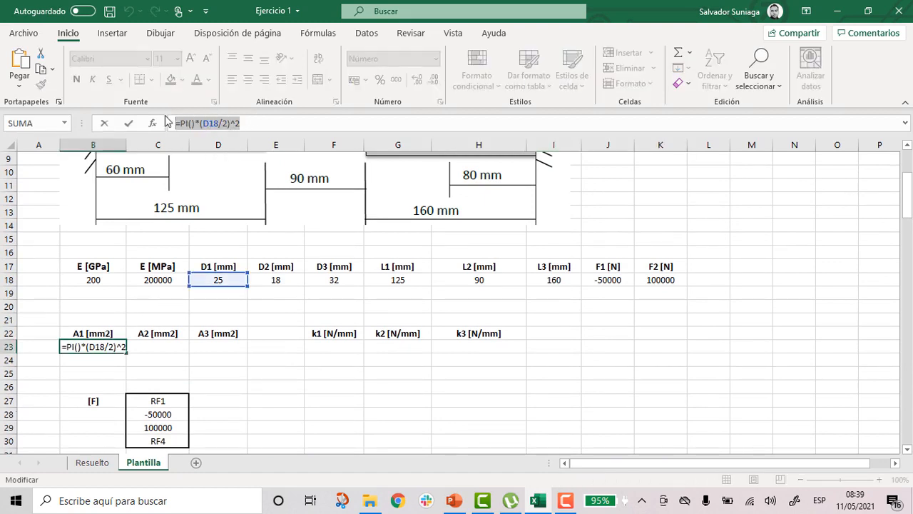
type("=")
left_click(163, 343)
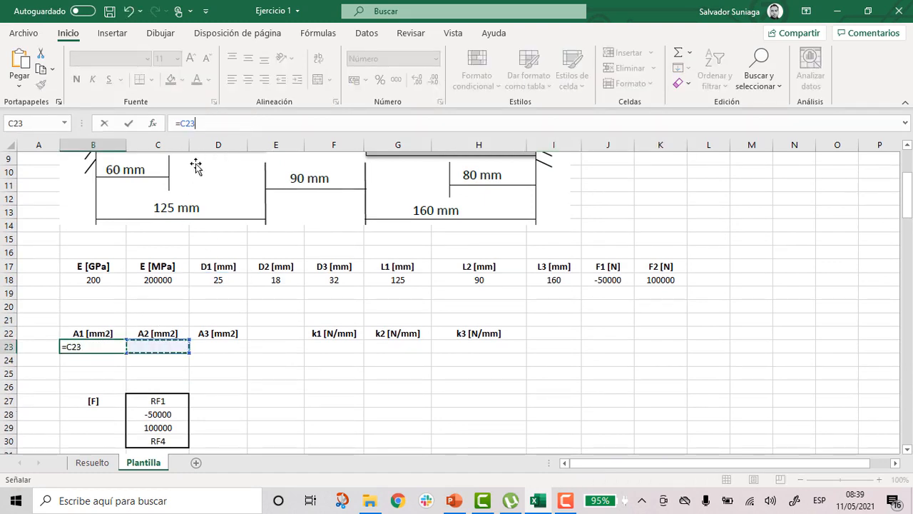
left_click_drag(221, 122, 140, 116)
key("ctrl+v")
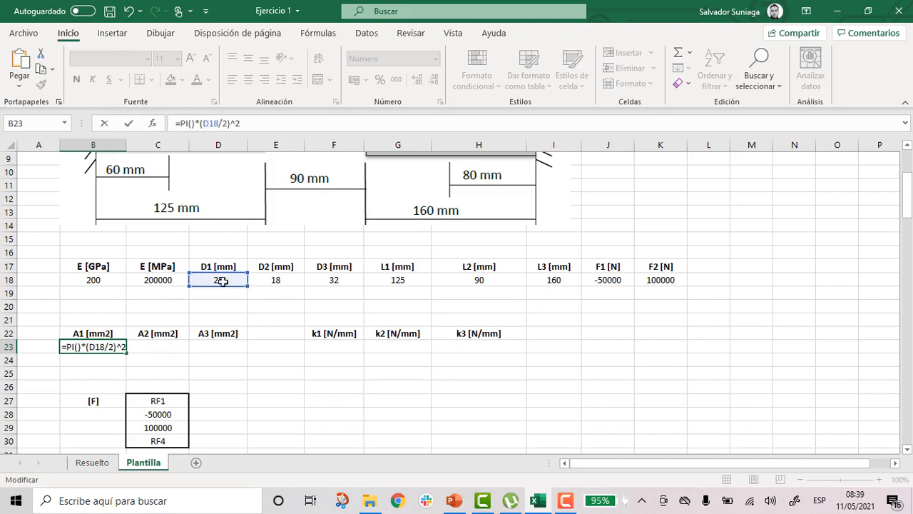
left_click(227, 341)
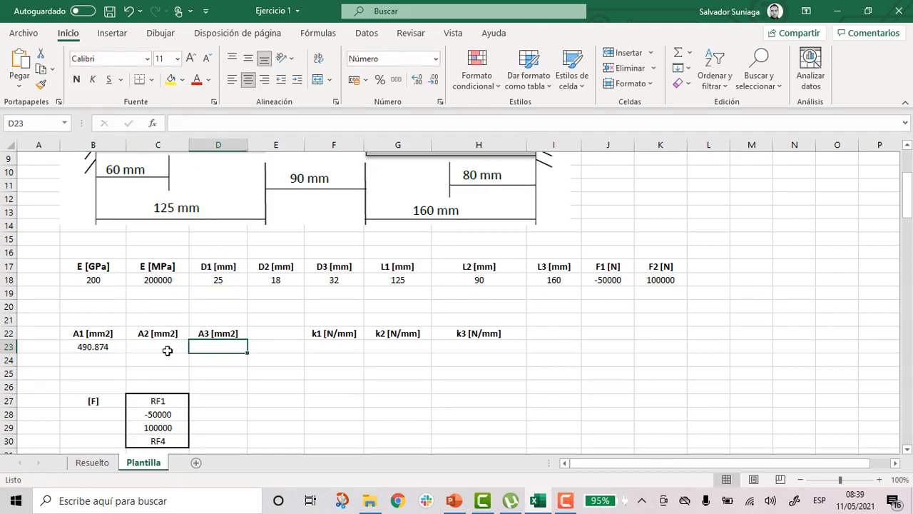
left_click(166, 350)
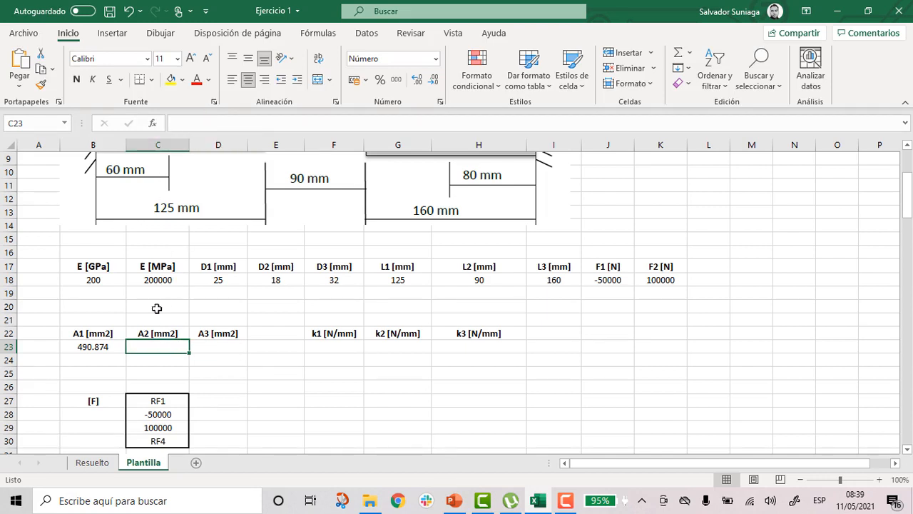
- Copy the A1 area formula =PI()*(D18/2)^2 from B23 into the A2 cell C23
left_click(100, 347)
left_click_drag(254, 120, 169, 116)
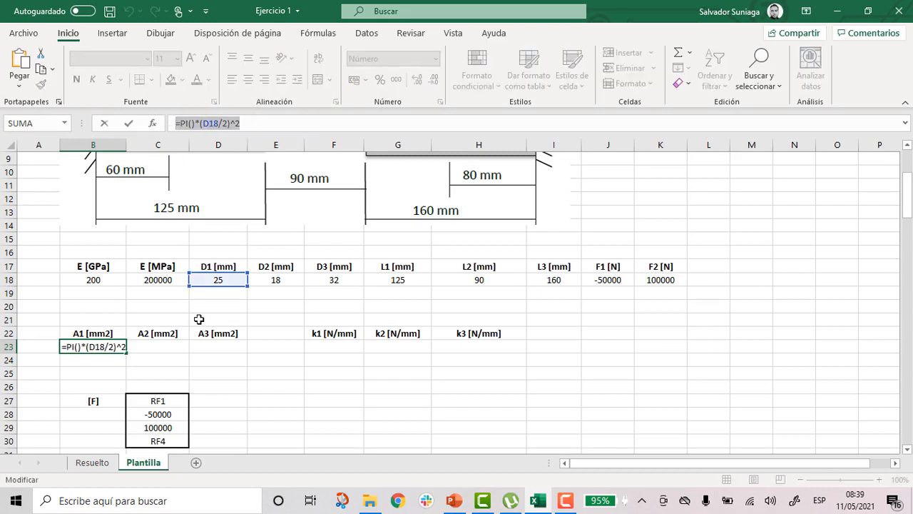
key("Escape")
left_click(179, 343)
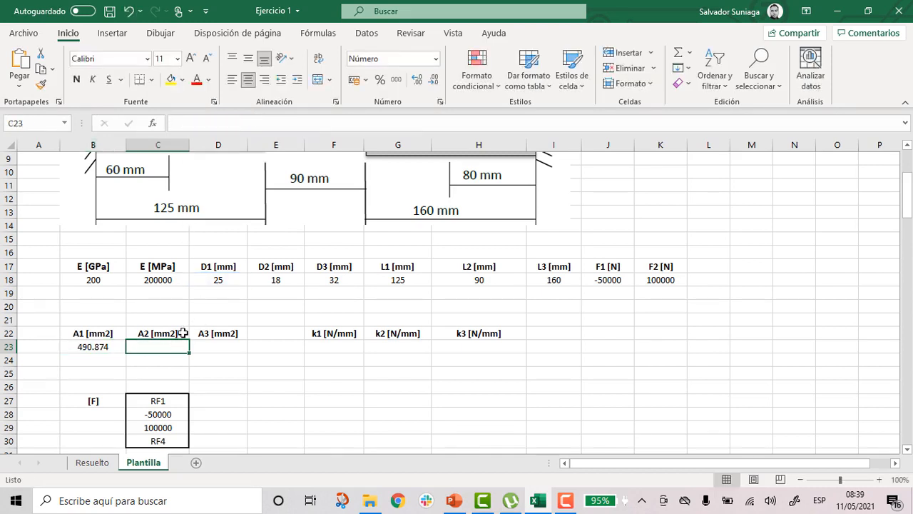
left_click(211, 125)
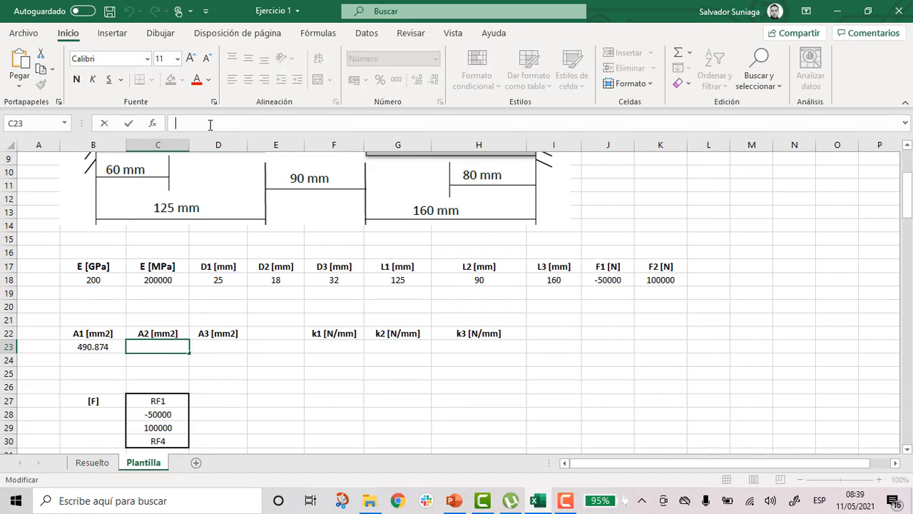
key("ctrl+v")
key("Return")
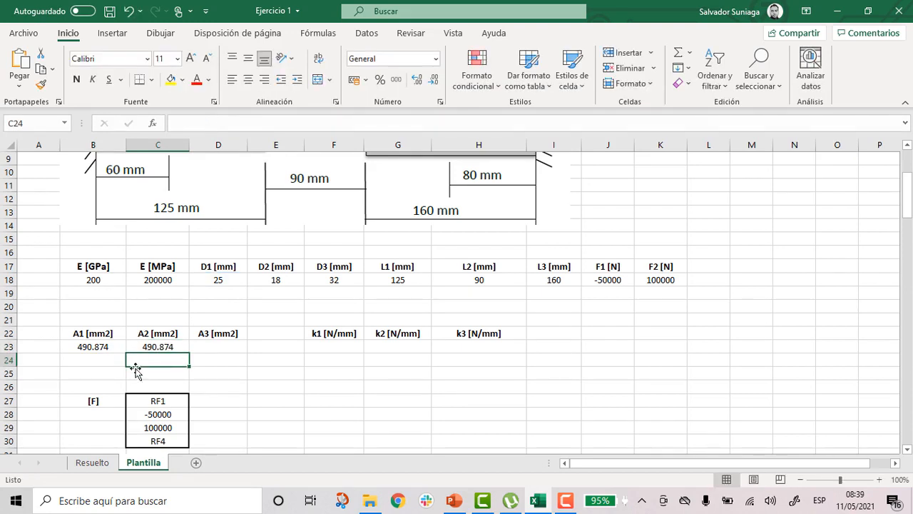
- Replace the diameter reference in the A2 formula with the D2 cell, making it =PI()*(E18/2)^2
left_click(152, 345)
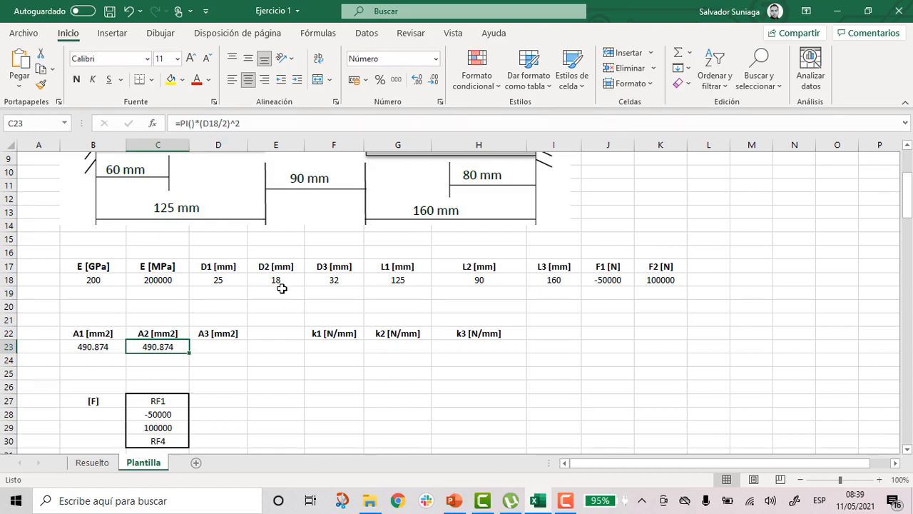
left_click_drag(218, 123, 200, 123)
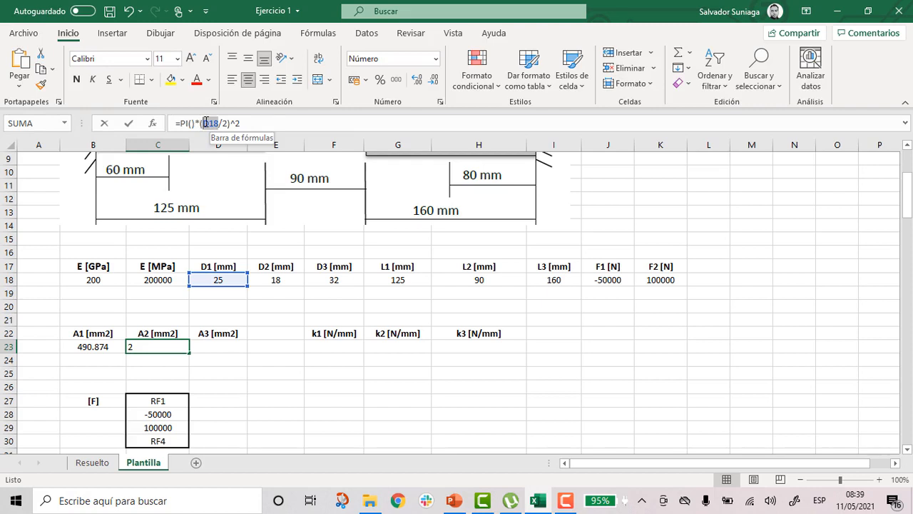
key("Delete")
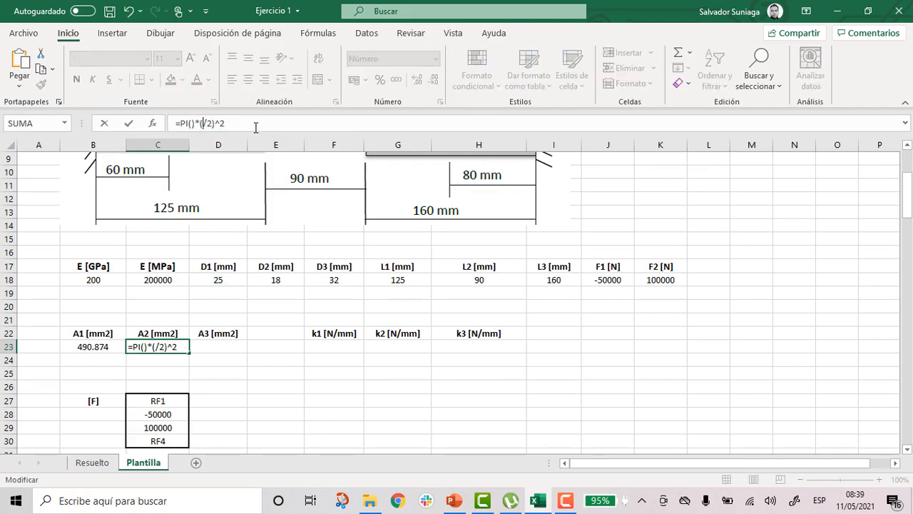
left_click(282, 278)
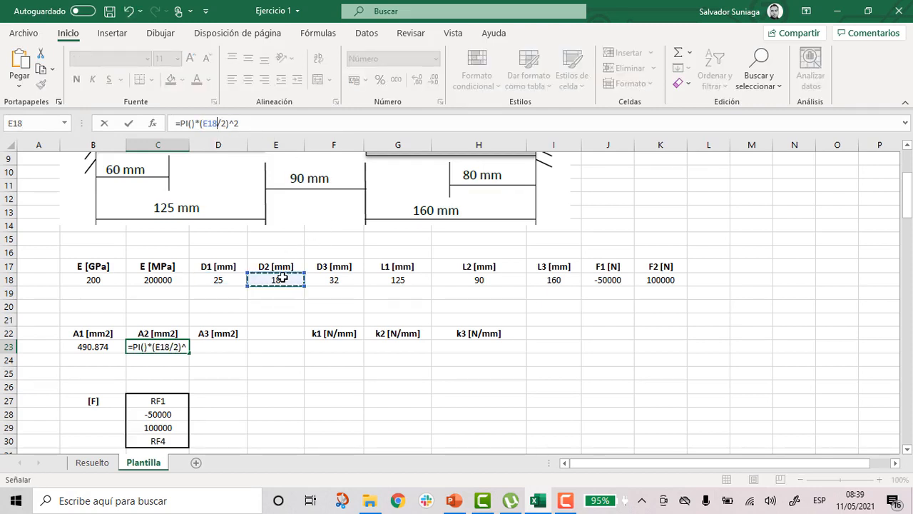
key("Return")
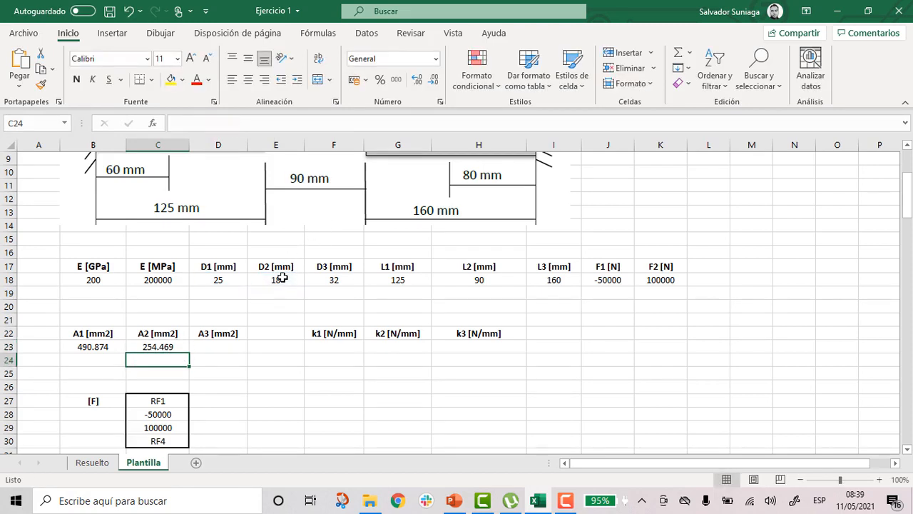
- Enter the copied area formula =PI()*(D18/2)^2 in the A3 cell D23
left_click(216, 346)
type("=PI()*(D18/2)^2")
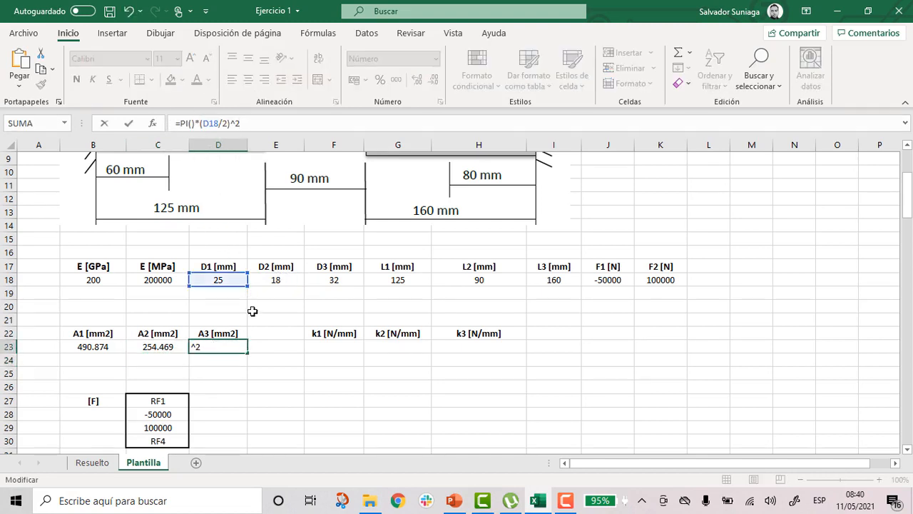
key("Return")
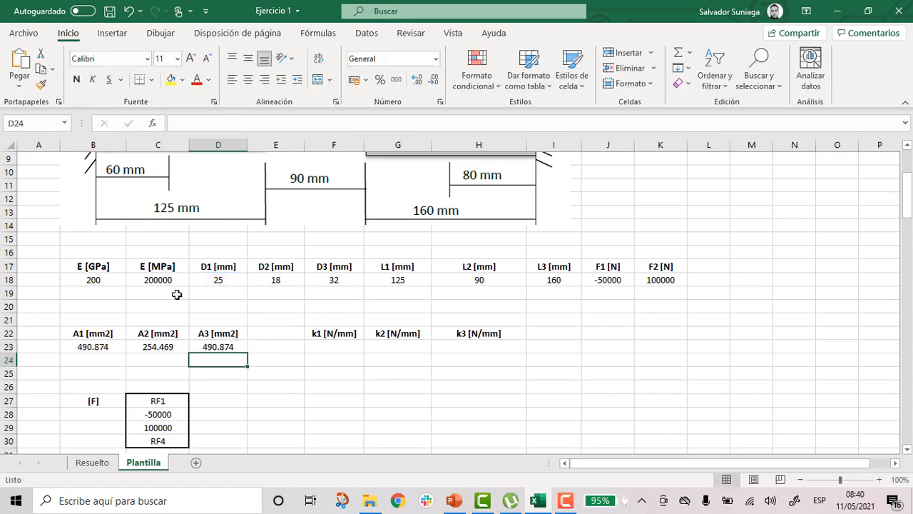
- Replace the D18 reference in the A3 formula with the D3 diameter cell F18
left_click(221, 346)
left_click_drag(218, 123, 209, 123)
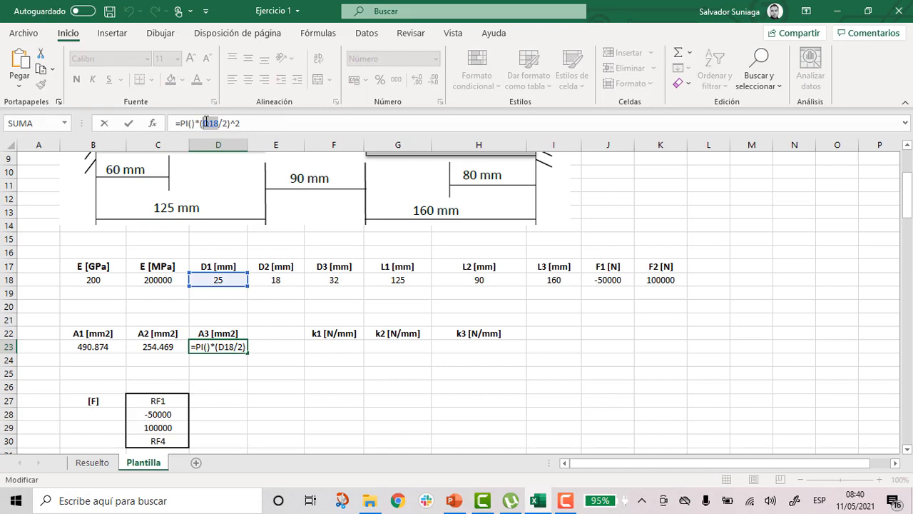
key("BackSpace")
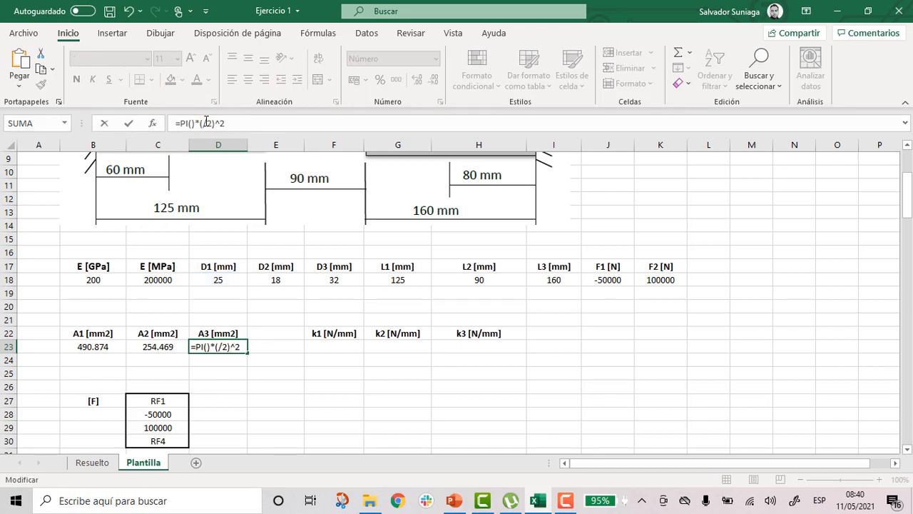
left_click(331, 279)
key("Return")
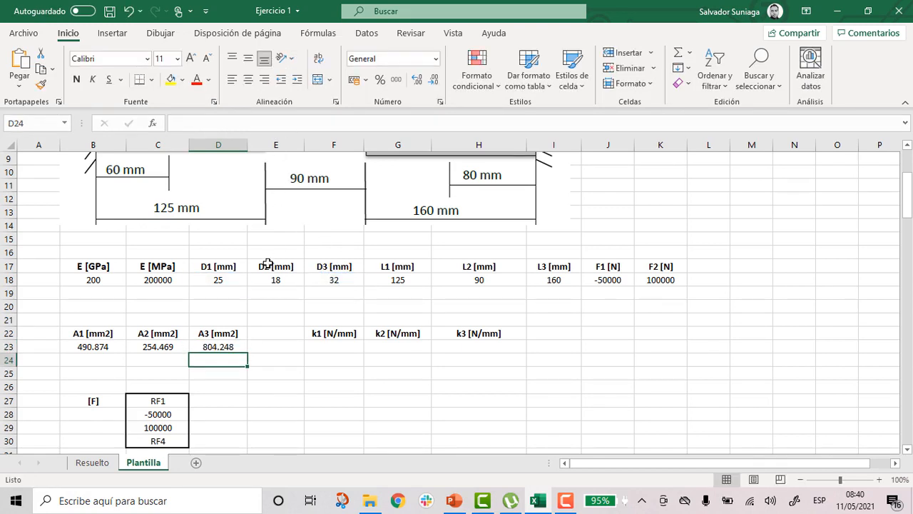
- Reduce the area values in B23:D23 to two decimal places
scroll(282, 332, "down", 1)
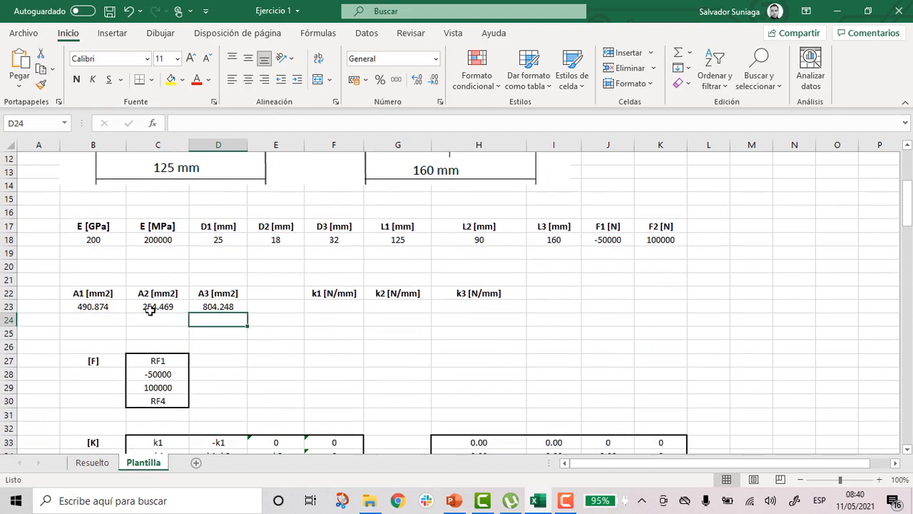
left_click_drag(102, 305, 198, 306)
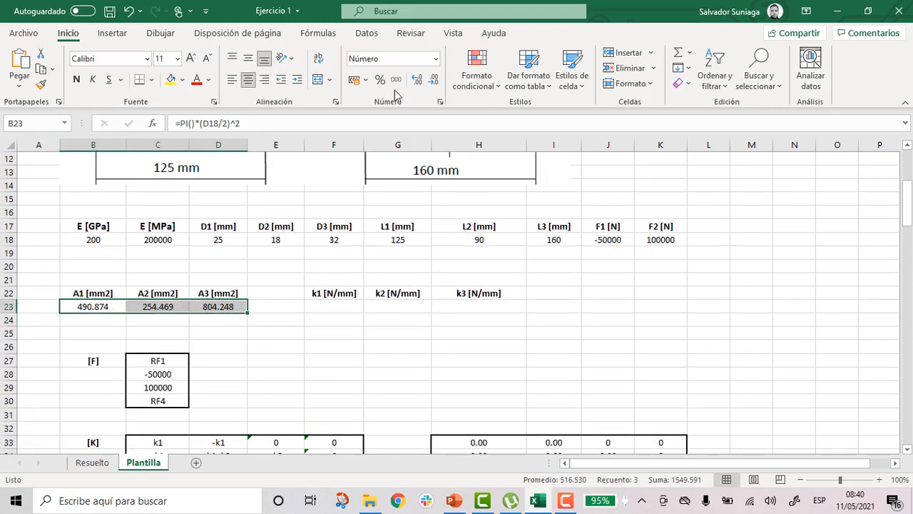
left_click(433, 80)
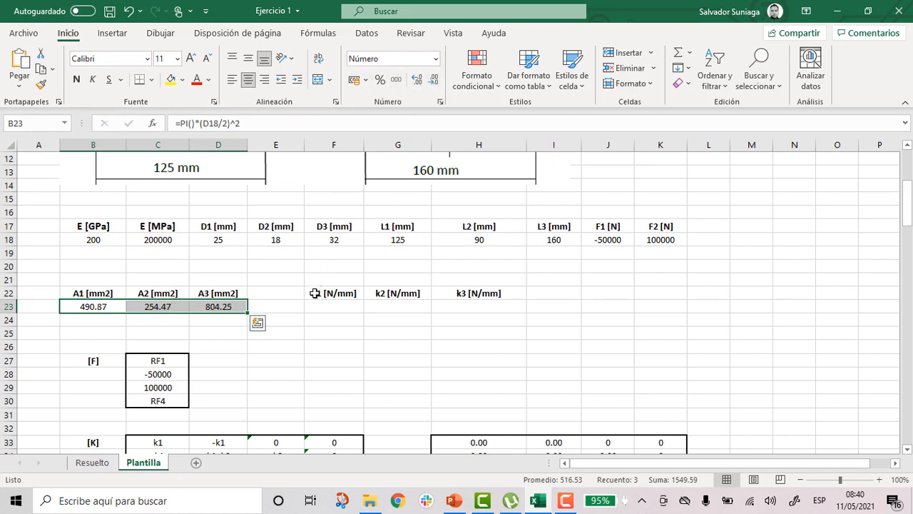
left_click(298, 320)
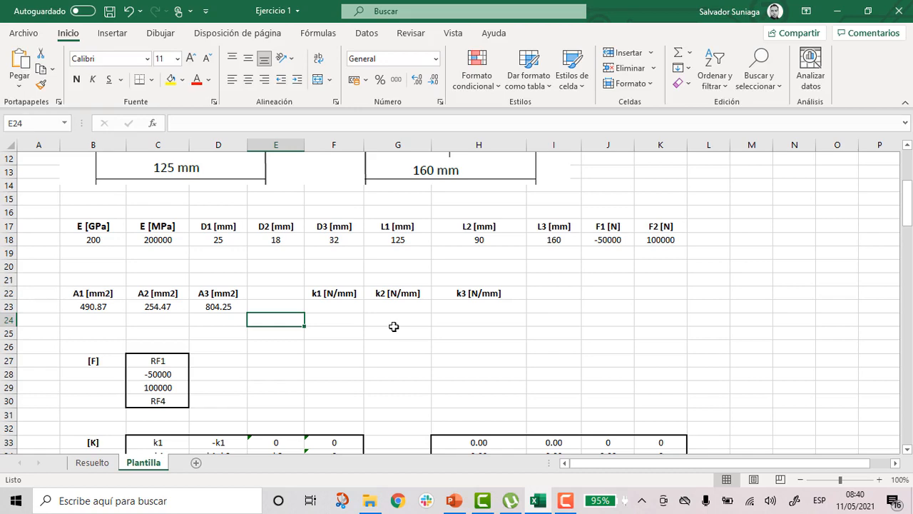
- Select the k1 cell F23 and examine the bar diagram's segment diameters and lengths alongside the data in row 18
left_click(337, 305)
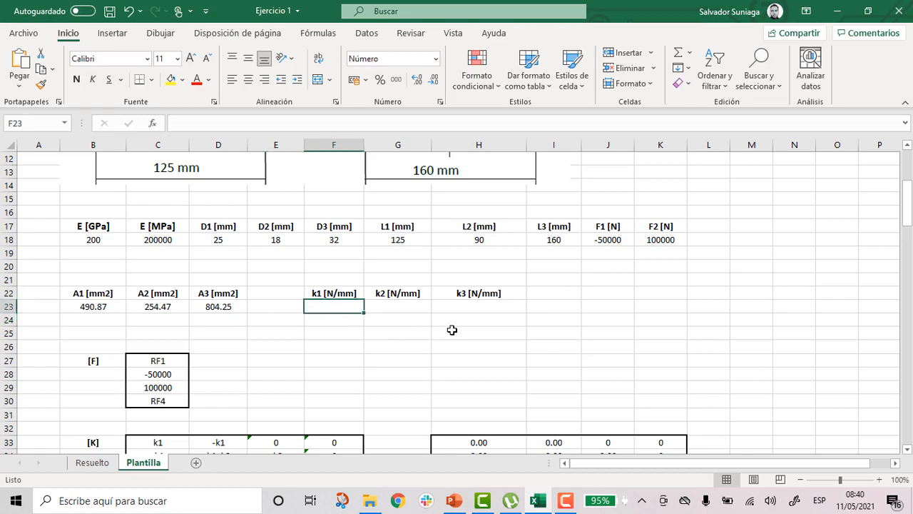
scroll(450, 330, "up", 3)
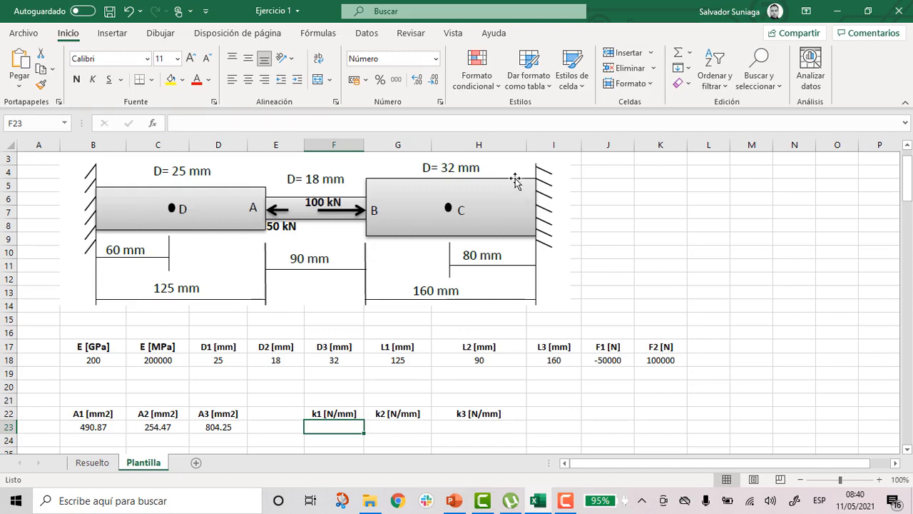
scroll(475, 254, "down", 1)
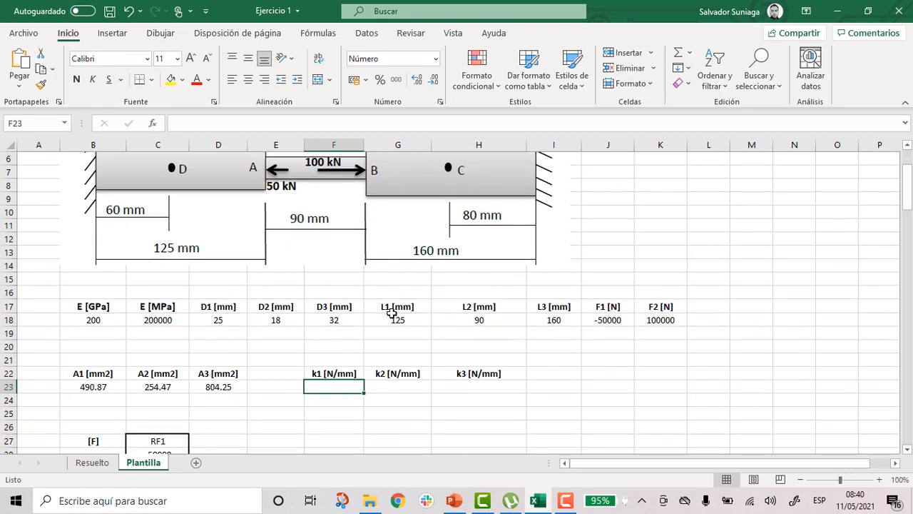
scroll(390, 314, "up", 2)
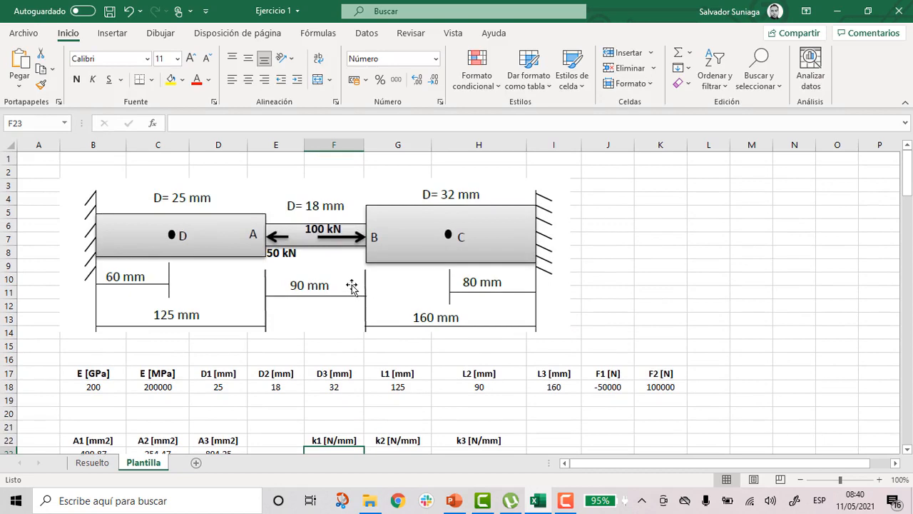
scroll(353, 284, "down", 2)
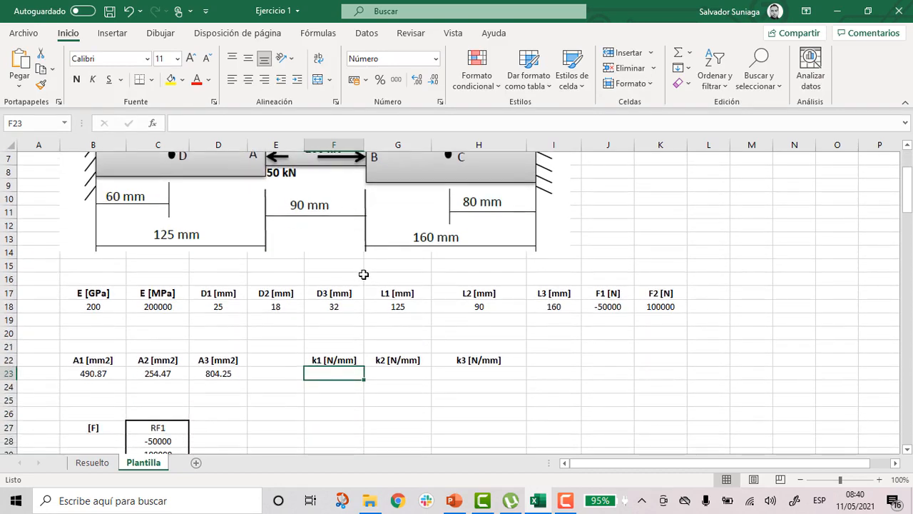
scroll(363, 274, "up", 2)
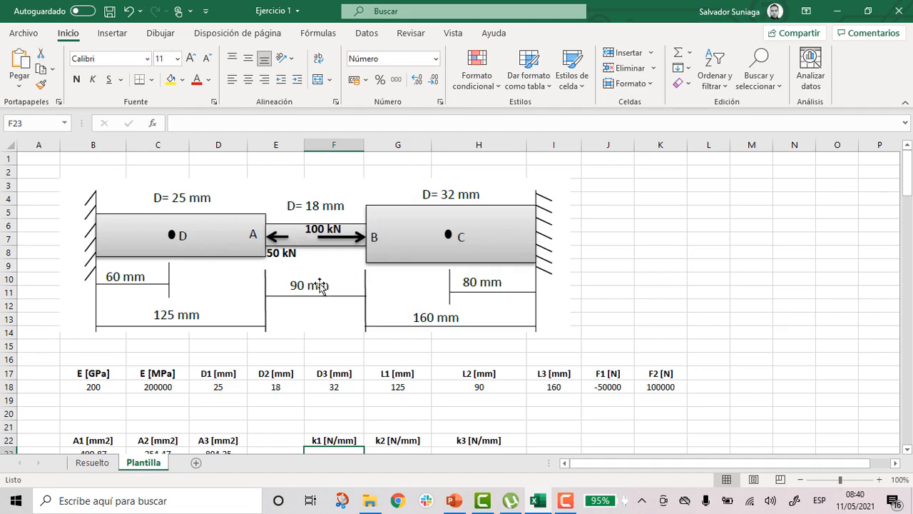
scroll(393, 320, "down", 2)
scroll(393, 319, "up", 1)
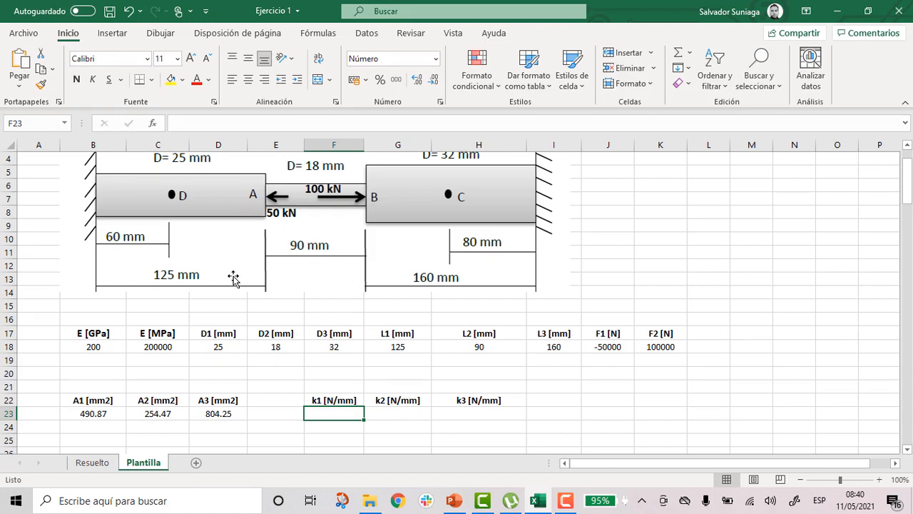
scroll(422, 324, "down", 1)
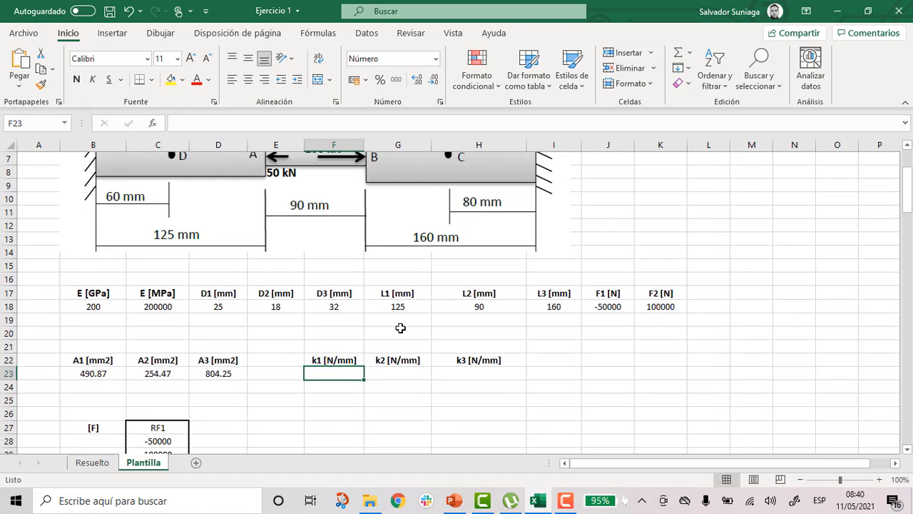
scroll(397, 299, "up", 1)
- Enter the k1 stiffness formula =B23*C18/G18 in cell F23, using the A1 area, E in MPa and the L1 length
type("=")
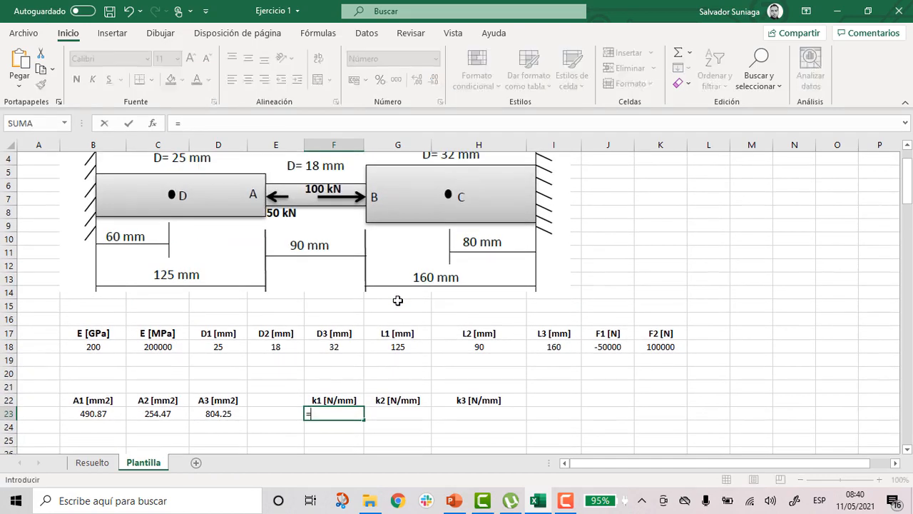
scroll(443, 347, "down", 2)
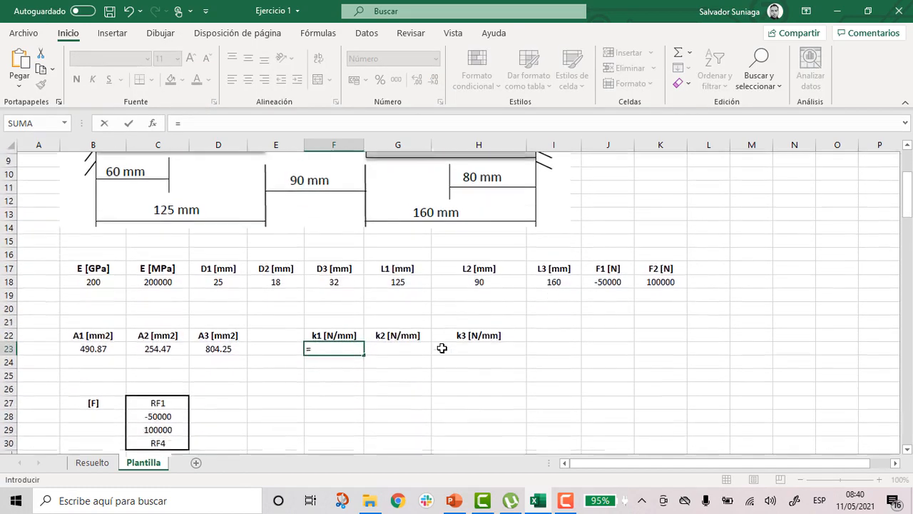
left_click(110, 333)
type("*")
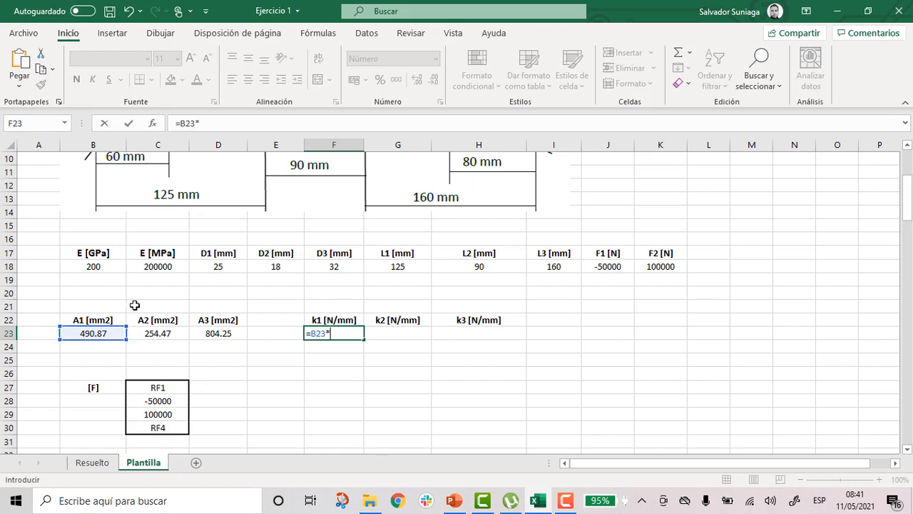
left_click(166, 268)
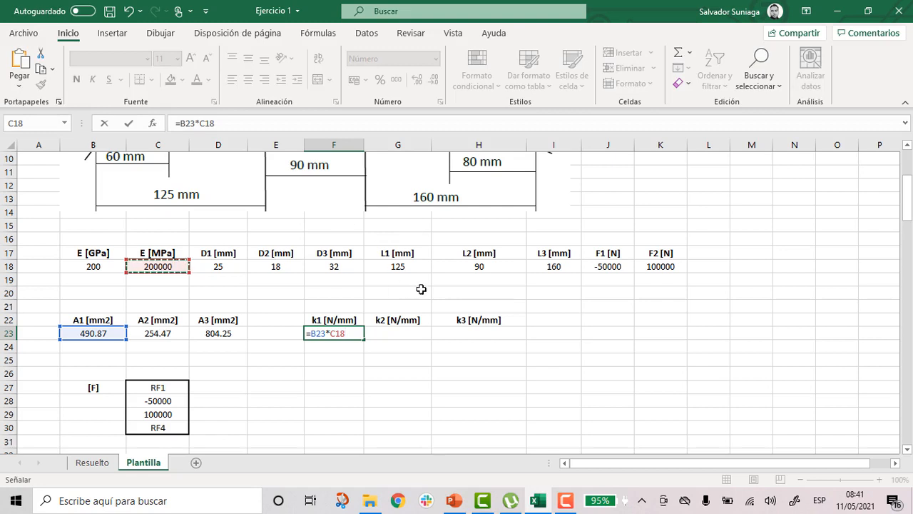
type("/")
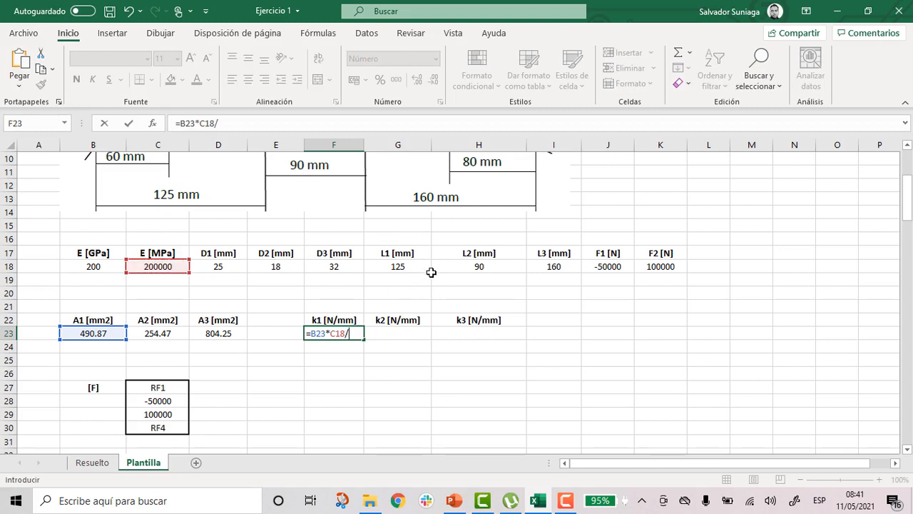
left_click(414, 268)
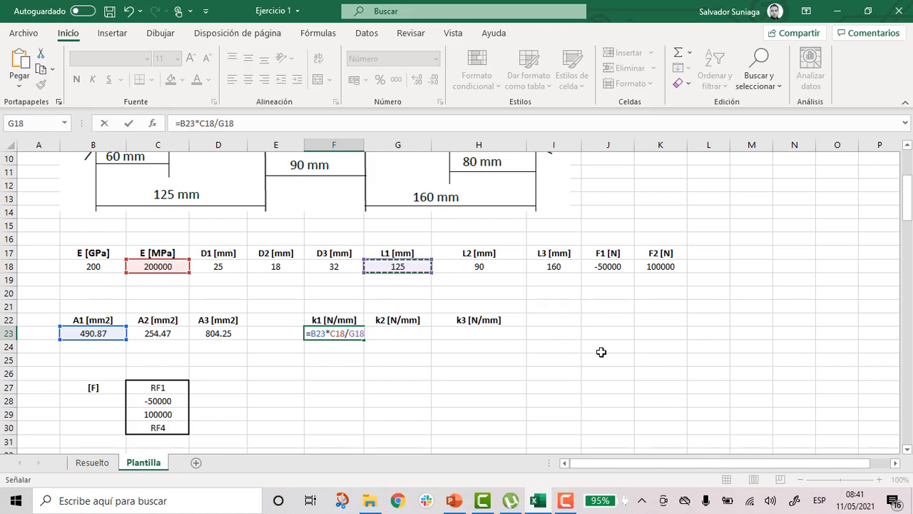
key("Return")
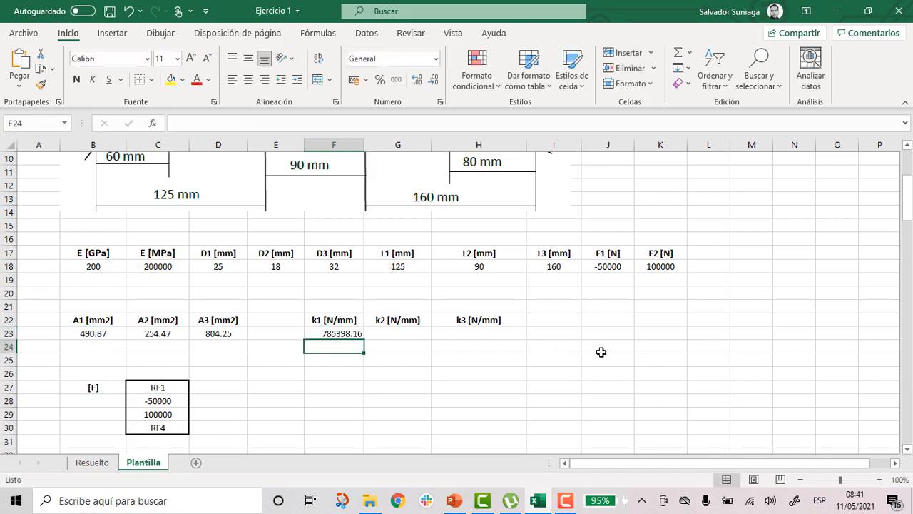
- Enter the k2 stiffness formula =C23*C18/H18 in cell G23, using the A2 area, E in MPa and the L2 length
left_click(354, 336)
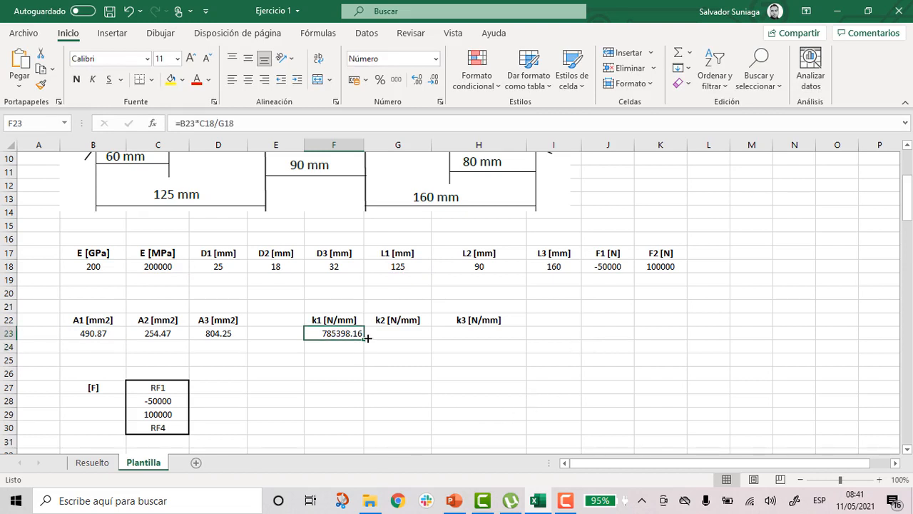
left_click(391, 335)
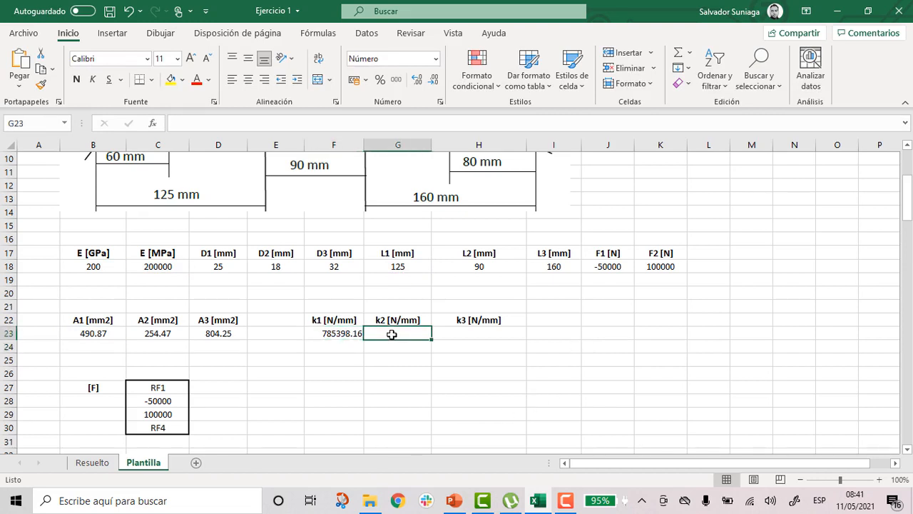
type("=")
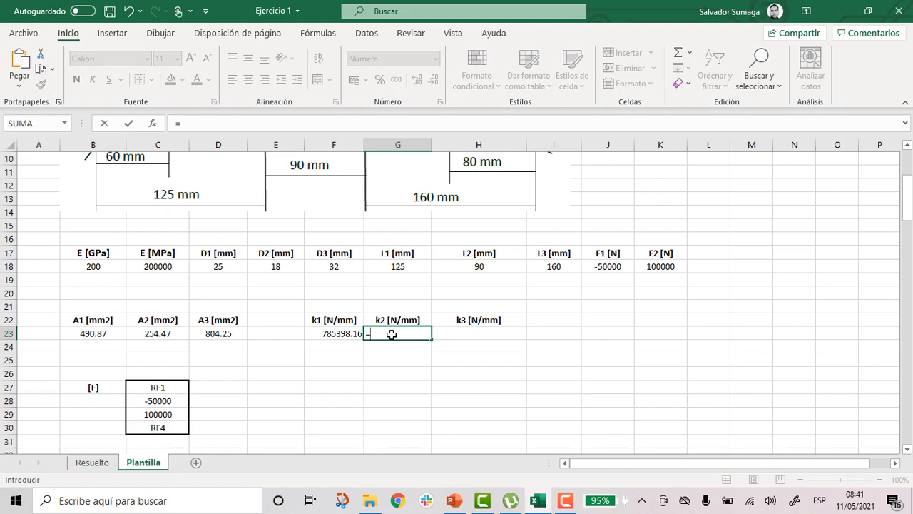
left_click(150, 334)
type("*")
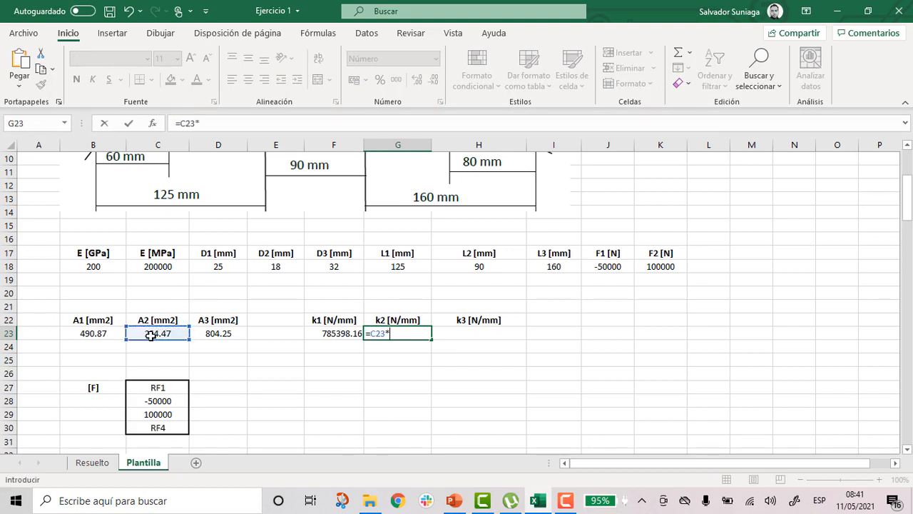
left_click(152, 269)
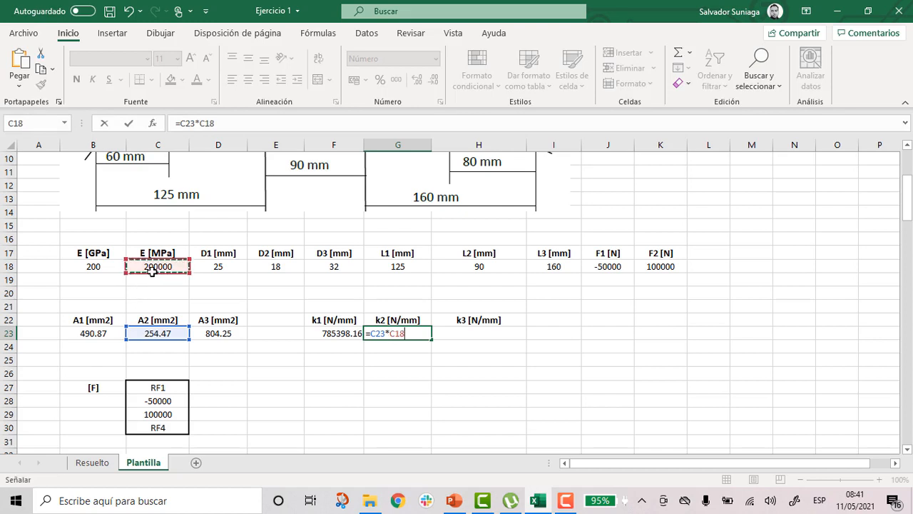
type("/")
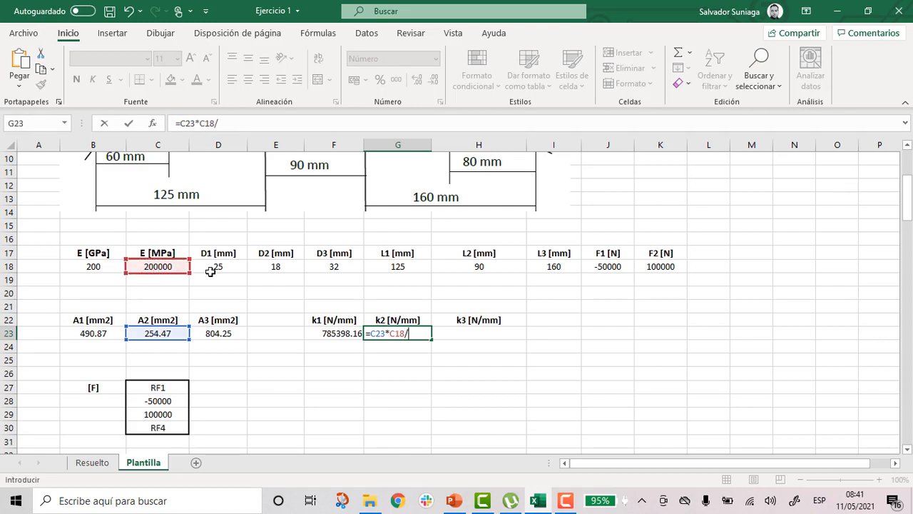
left_click(493, 268)
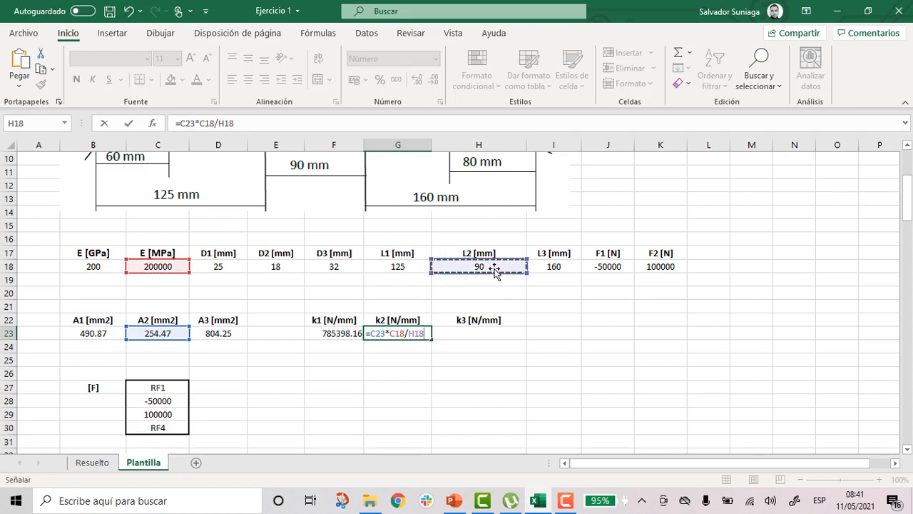
key("Return")
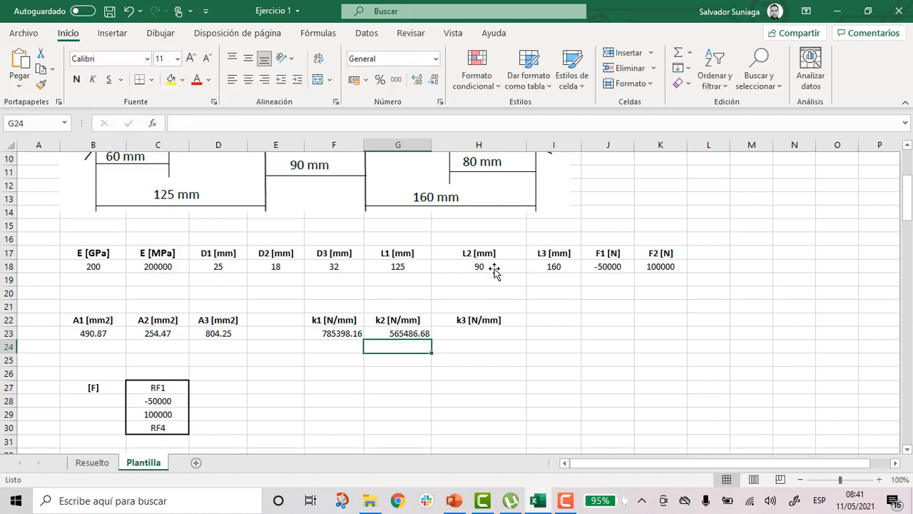
- Enter the k3 stiffness formula =D23*C18/I18 in cell H23, using the A3 area, E in MPa and the L3 length
left_click(464, 333)
type("=")
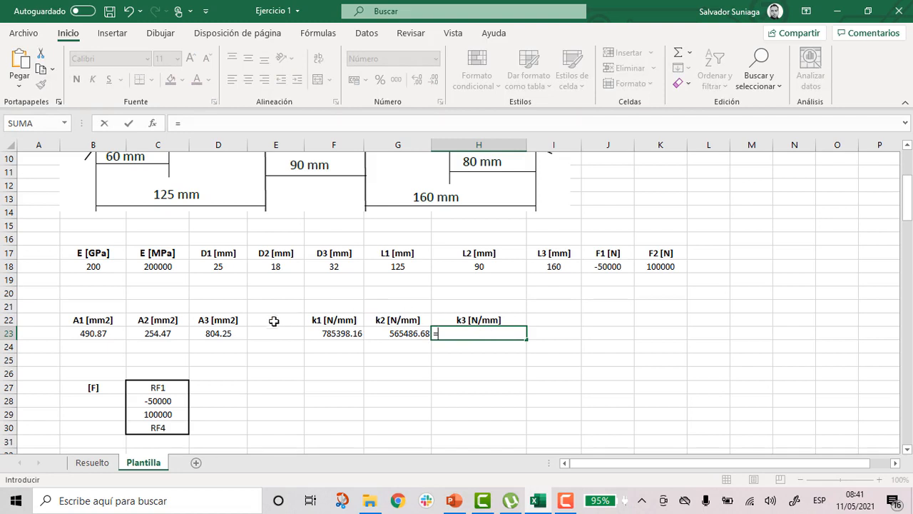
left_click(226, 333)
type("*")
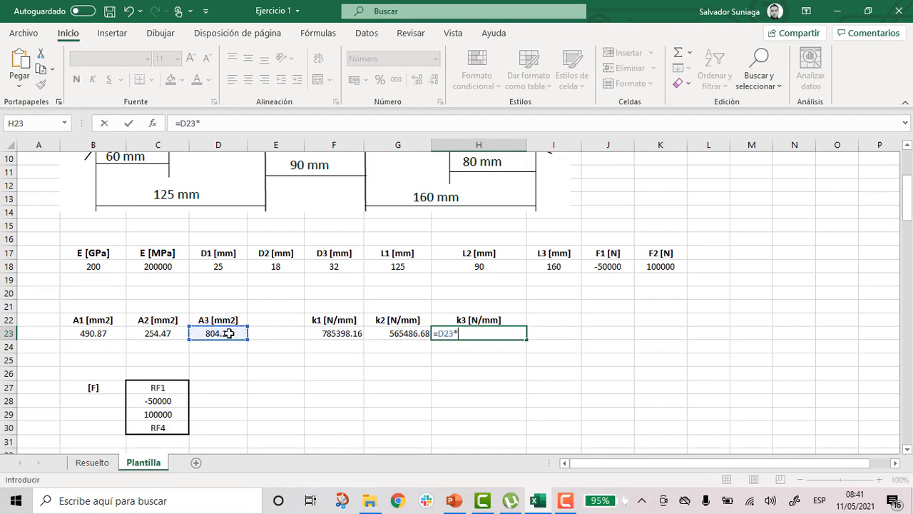
left_click(166, 266)
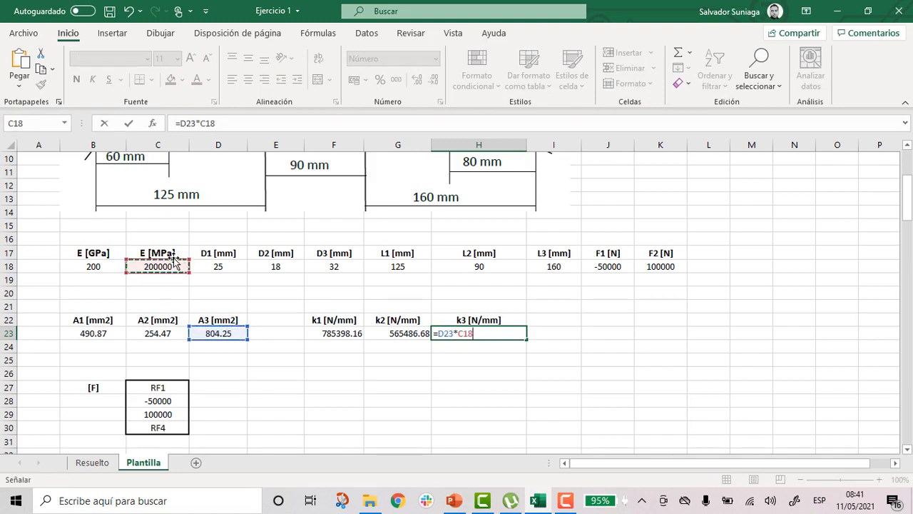
type("/")
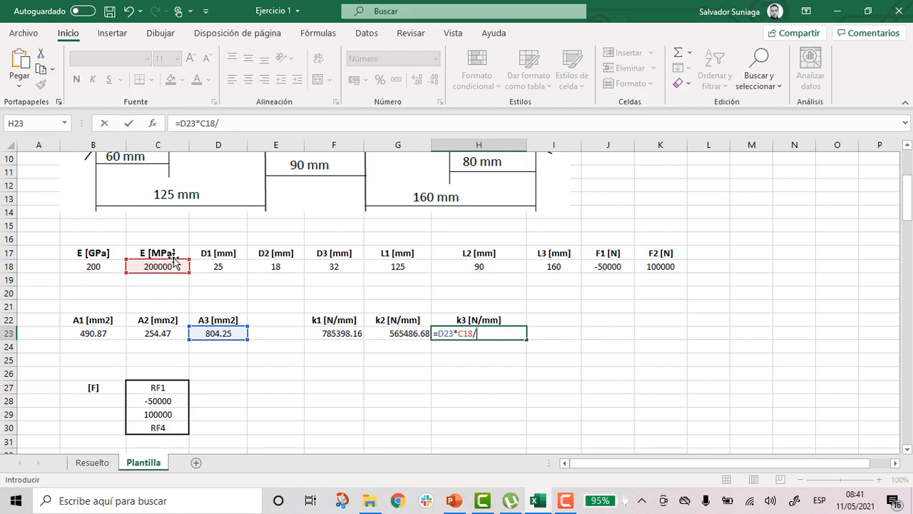
left_click(556, 266)
key("Return")
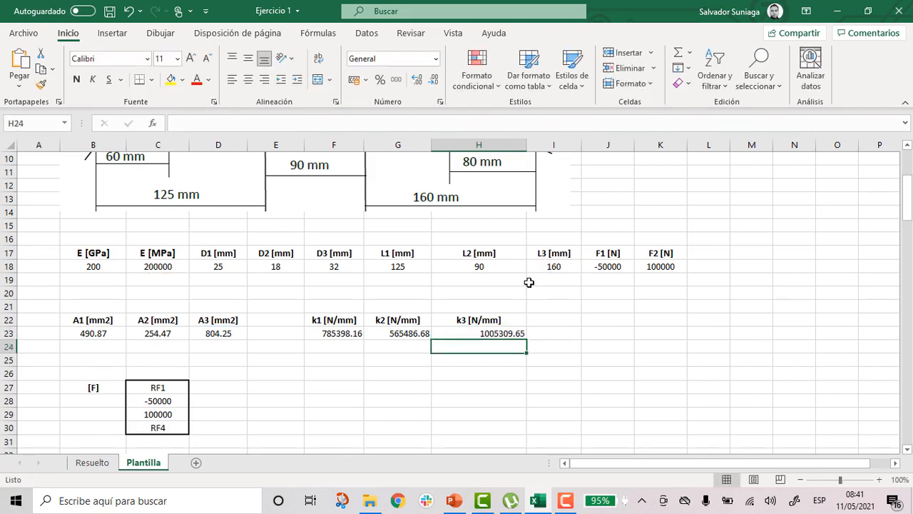
- Examine the force vector [F], stiffness matrix [K] and displacement vector [D] against the supports, loads and segments in the bar diagram
scroll(529, 283, "down", 4)
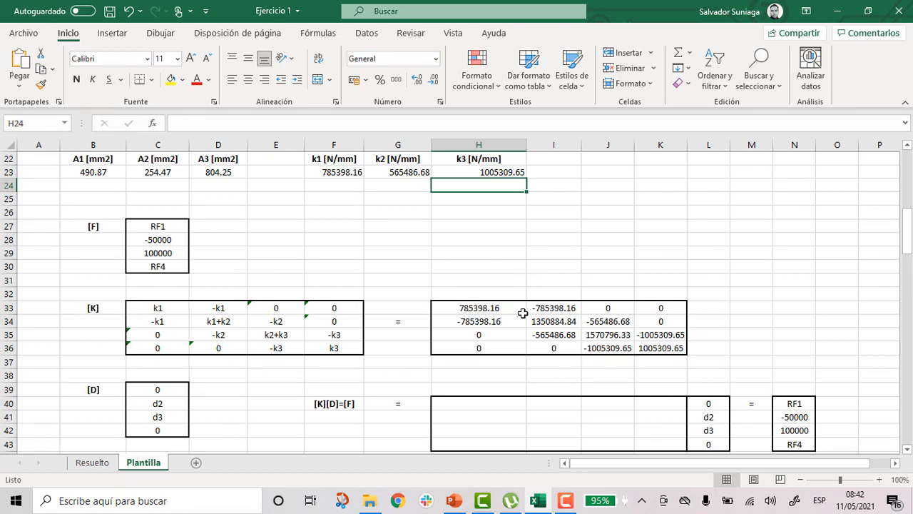
scroll(555, 296, "up", 1)
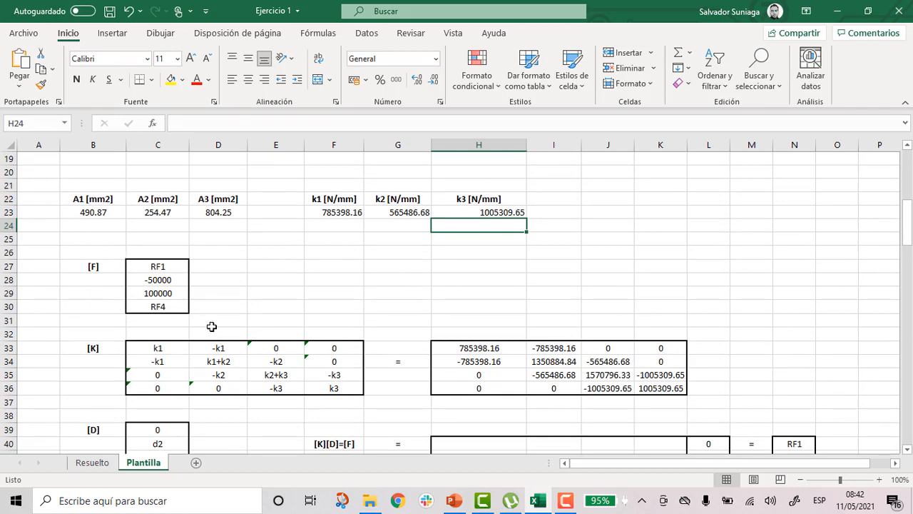
scroll(211, 327, "down", 2)
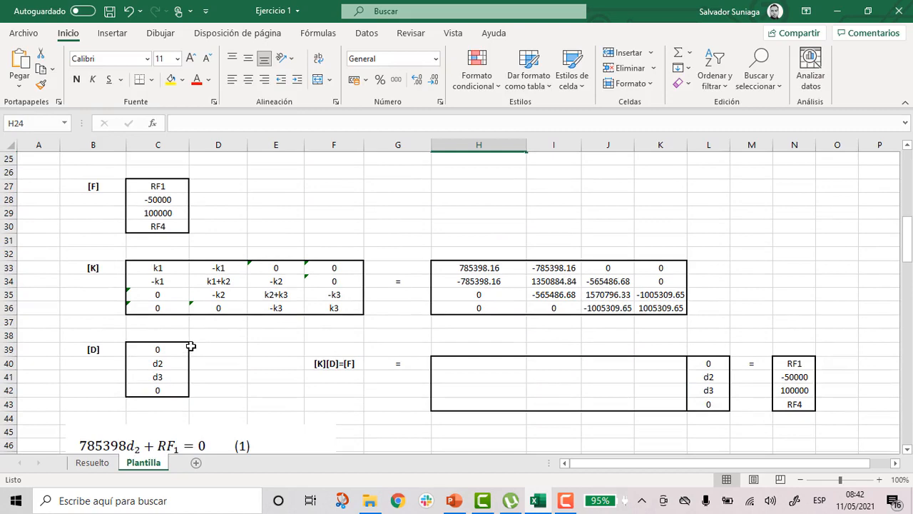
scroll(305, 309, "up", 3)
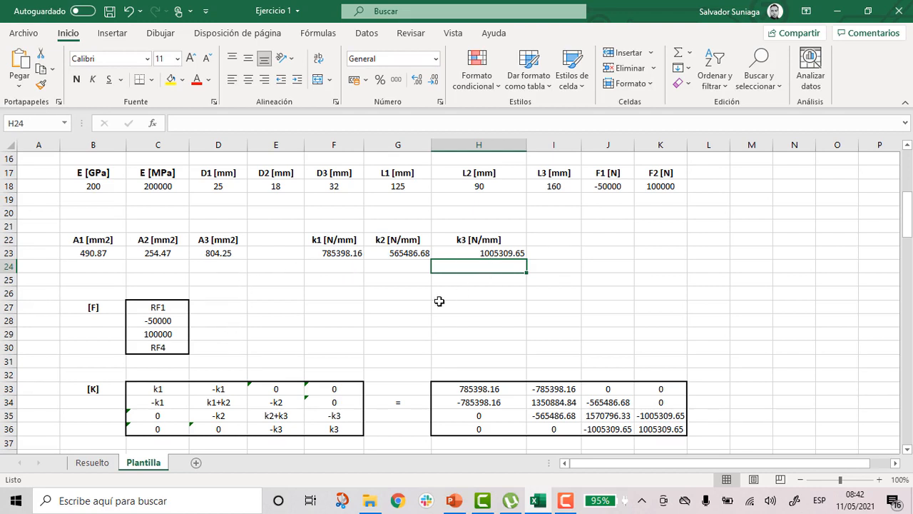
scroll(312, 299, "up", 5)
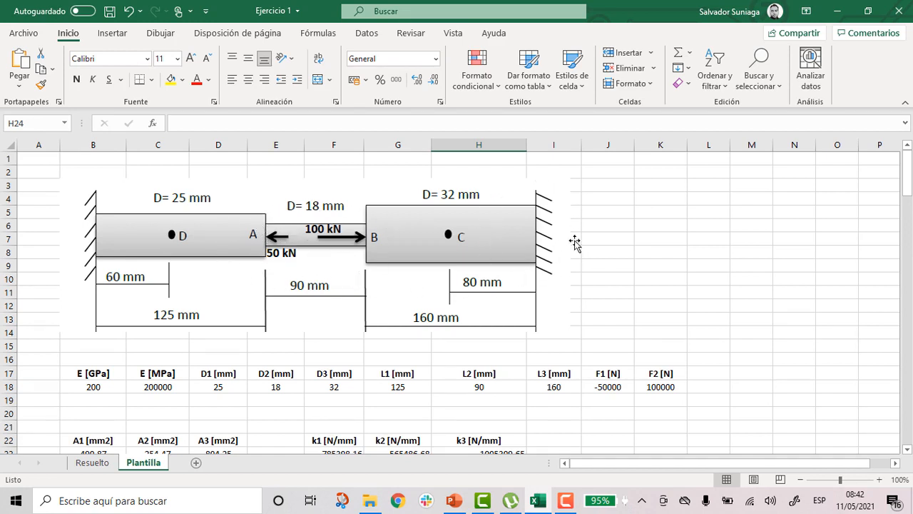
scroll(542, 251, "down", 2)
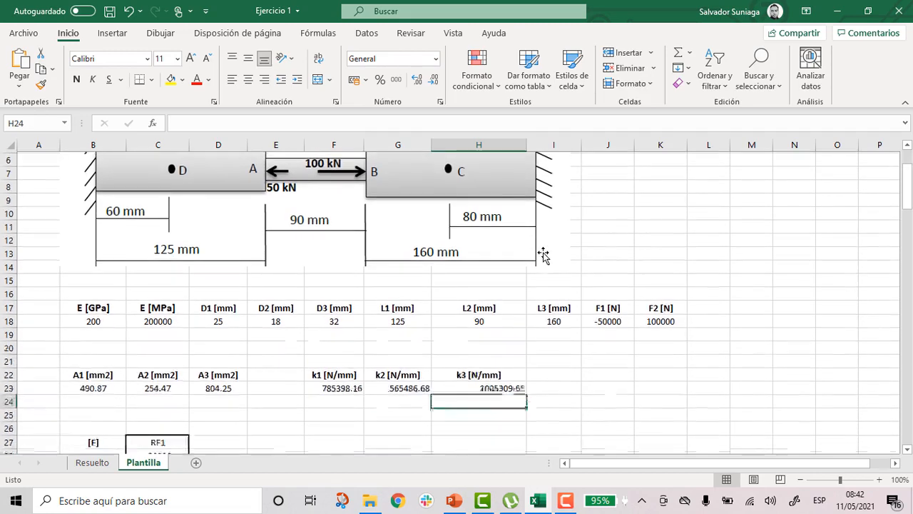
scroll(357, 239, "up", 1)
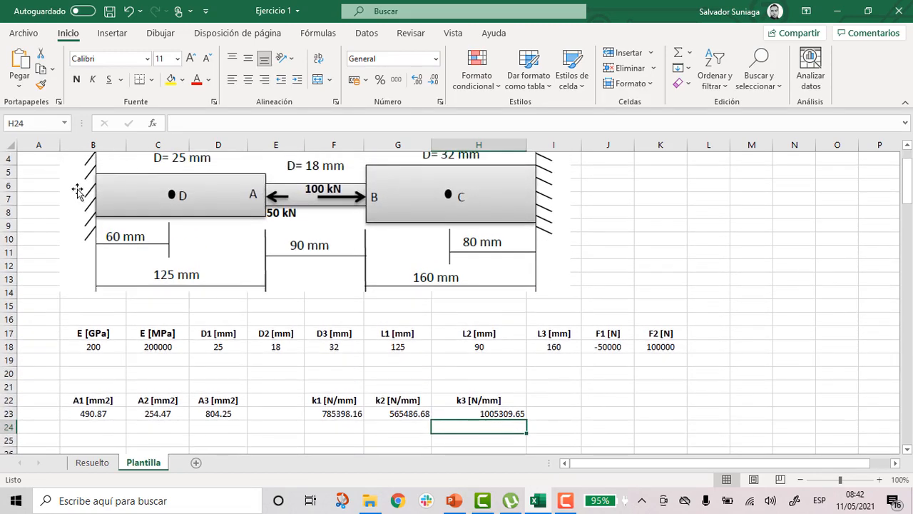
scroll(134, 275, "down", 3)
scroll(189, 351, "up", 3)
scroll(225, 303, "down", 4)
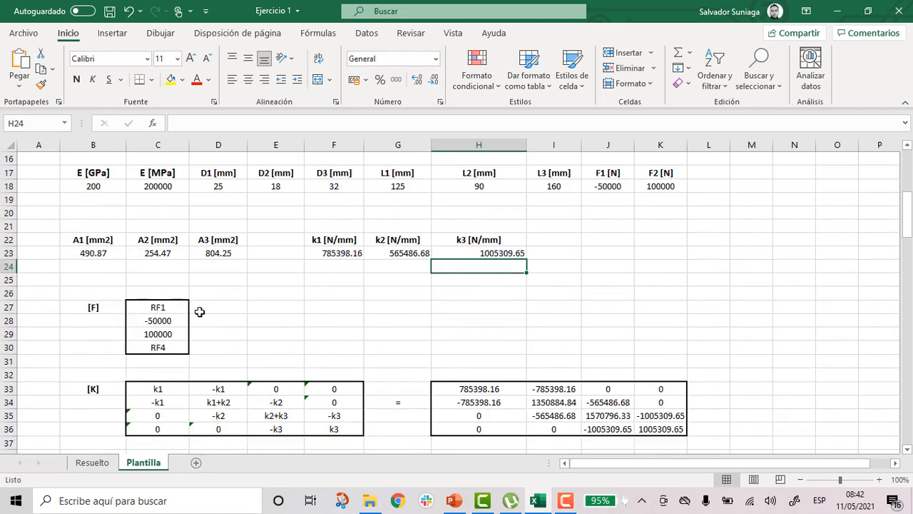
scroll(241, 326, "up", 4)
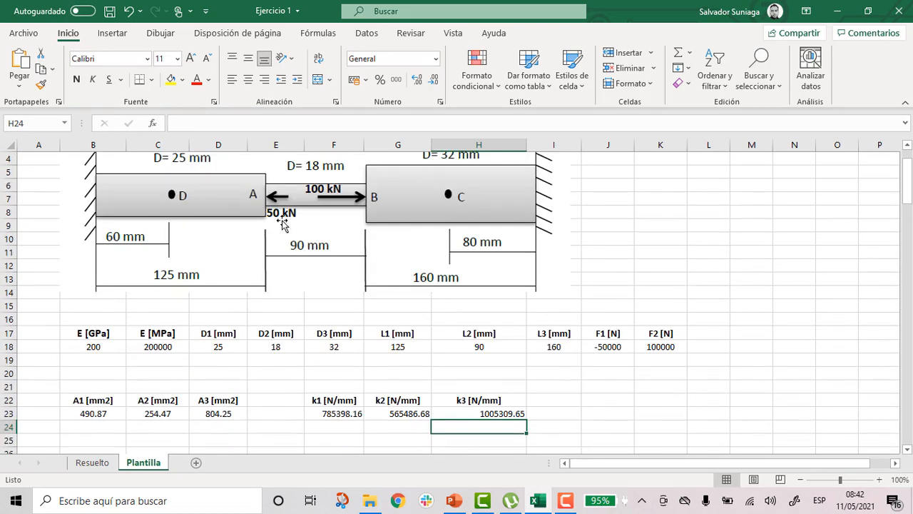
scroll(235, 301, "down", 4)
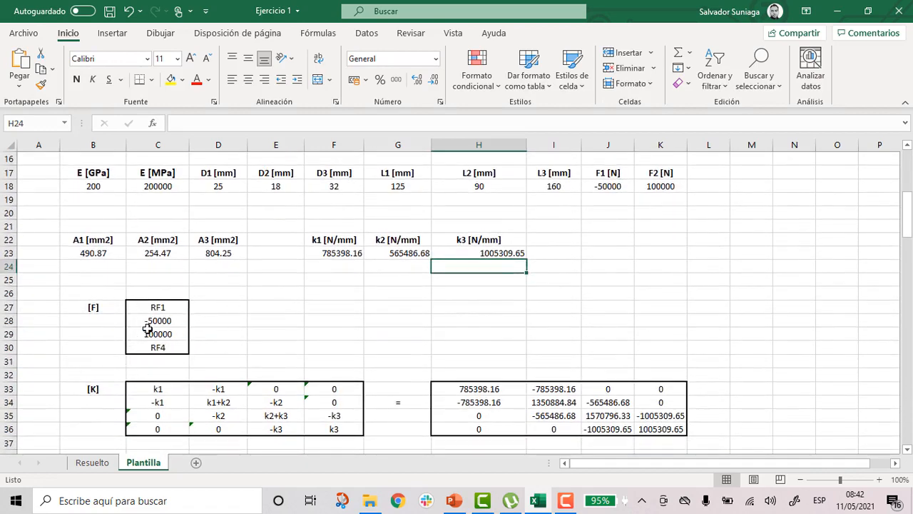
scroll(409, 274, "up", 4)
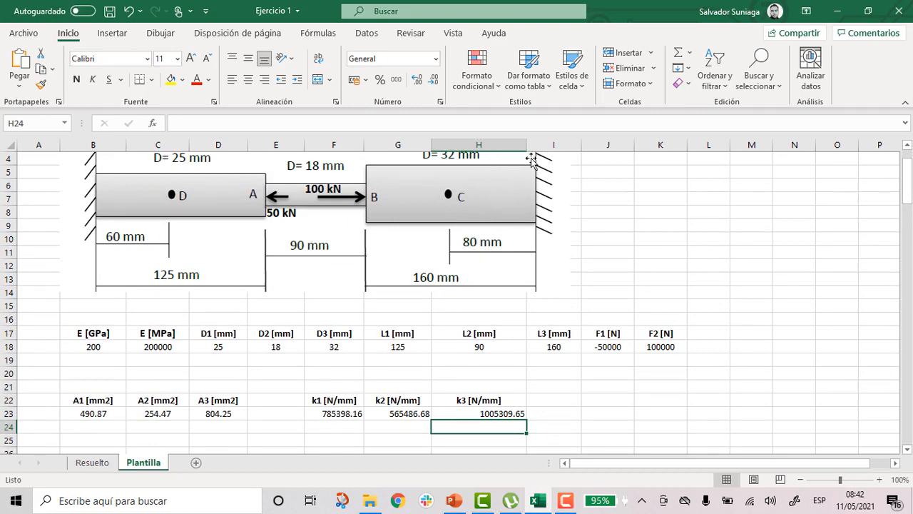
scroll(501, 251, "down", 4)
scroll(499, 249, "down", 3)
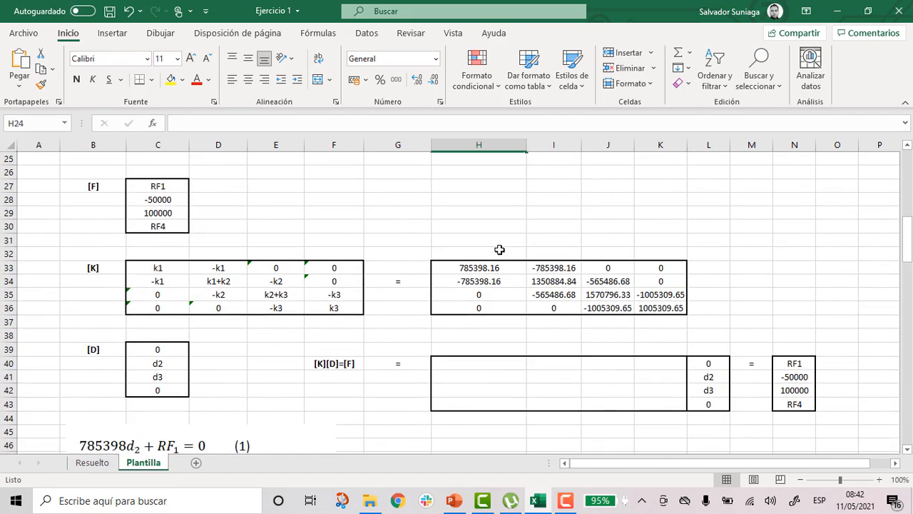
scroll(527, 261, "down", 1)
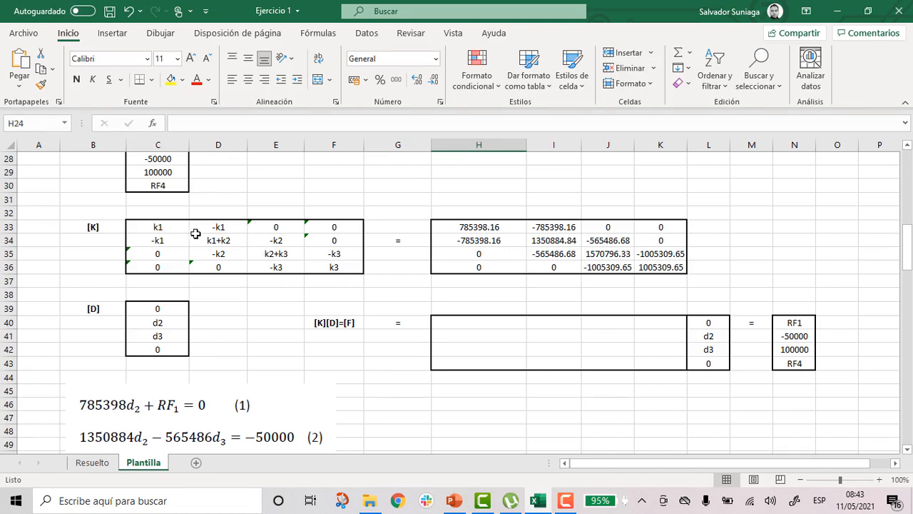
scroll(262, 246, "up", 8)
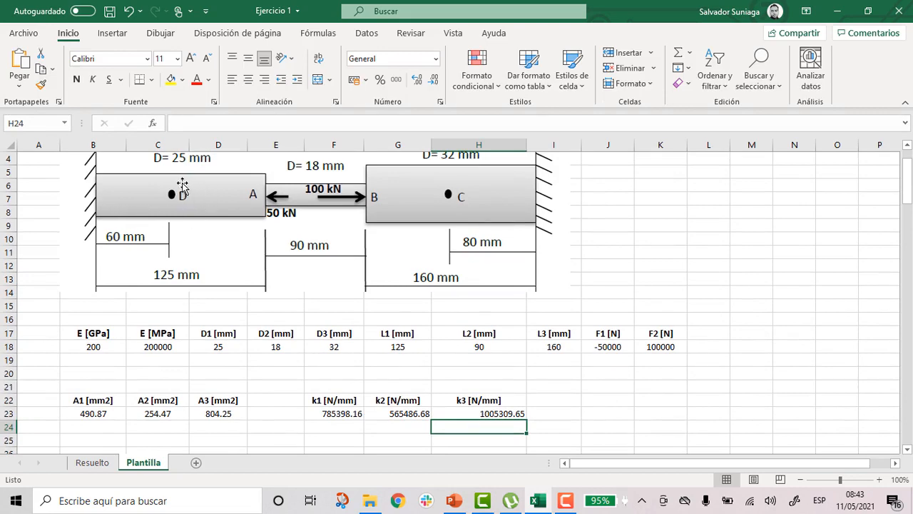
scroll(421, 265, "down", 6)
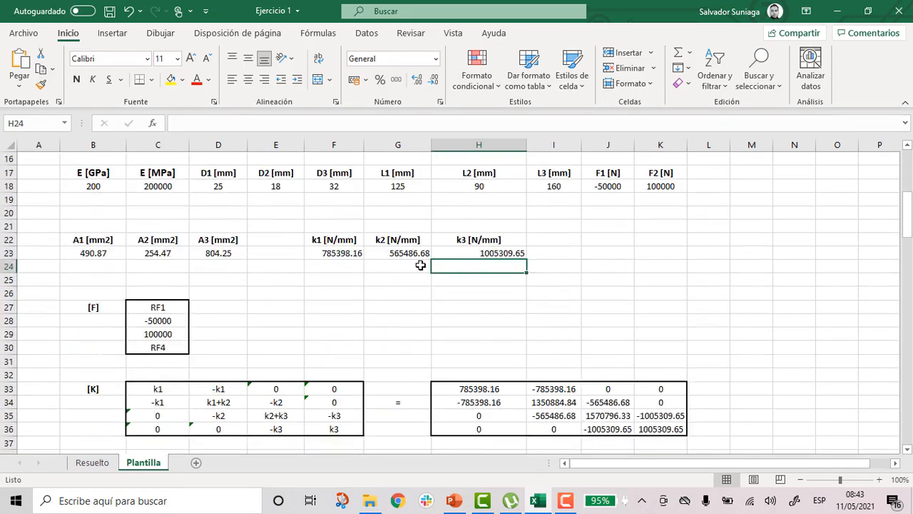
- Clear the numeric stiffness matrix values in H33:K36, beside the symbolic [K] matrix
scroll(421, 264, "down", 2)
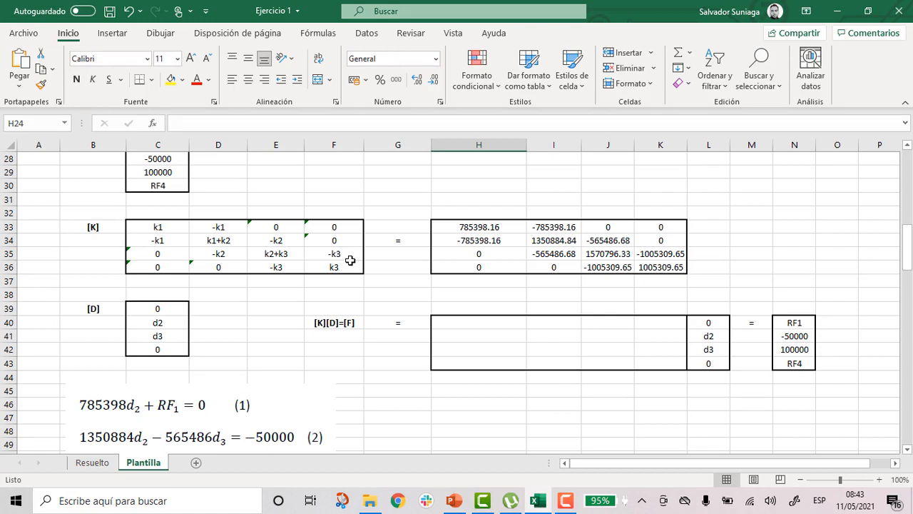
left_click(234, 291)
left_click_drag(152, 225, 313, 264)
left_click(259, 238)
left_click(285, 296)
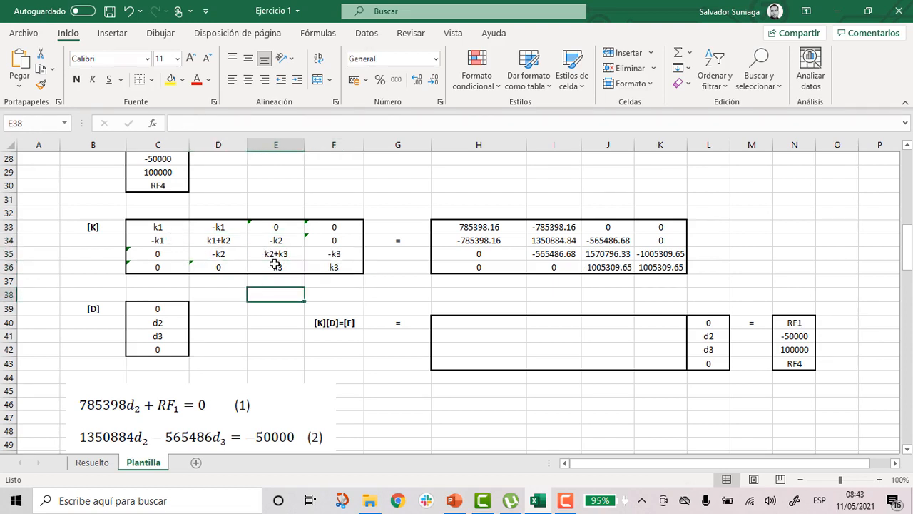
left_click_drag(479, 228, 644, 267)
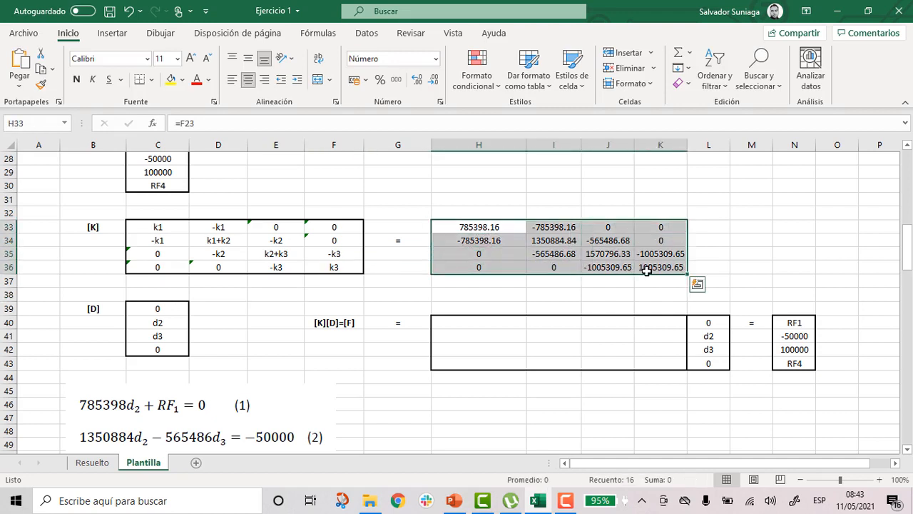
key("Delete")
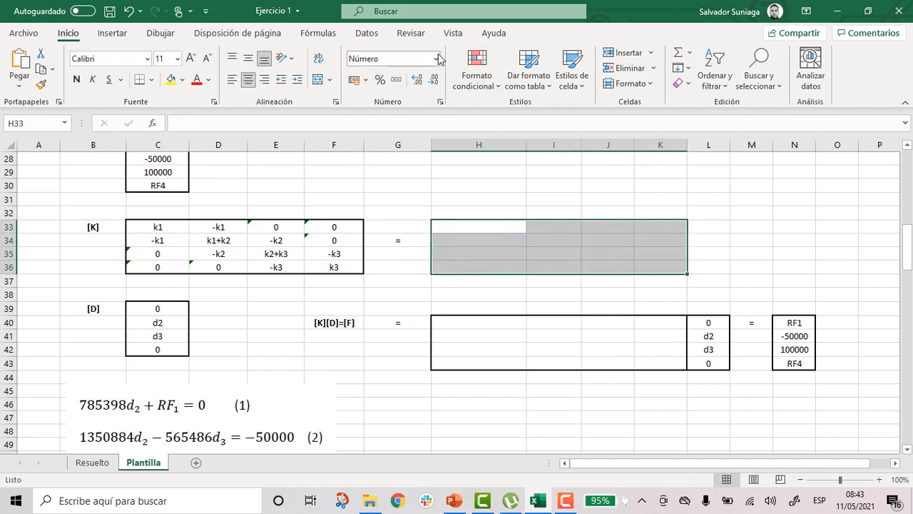
- Enter =F23 in cell H33 as the k1 term, the first diagonal entry of the numeric [K] matrix
scroll(475, 222, "up", 2)
scroll(475, 223, "down", 2)
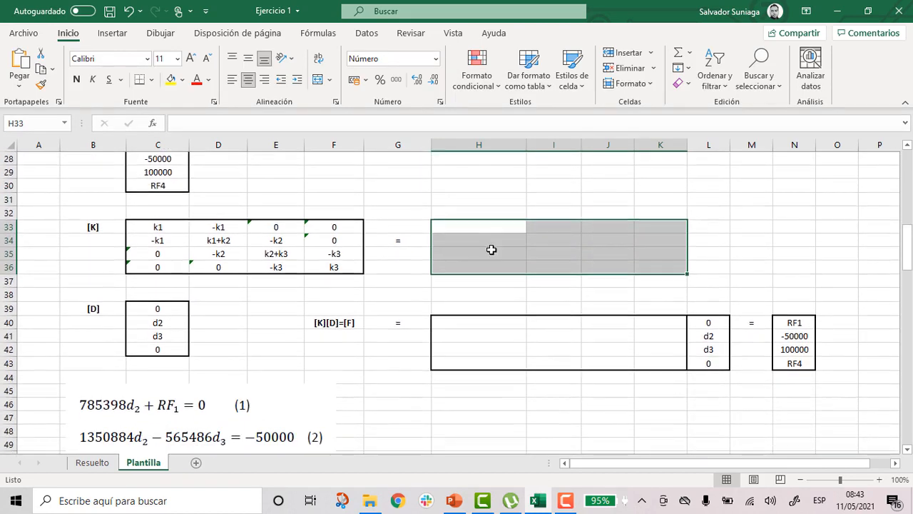
left_click(479, 228)
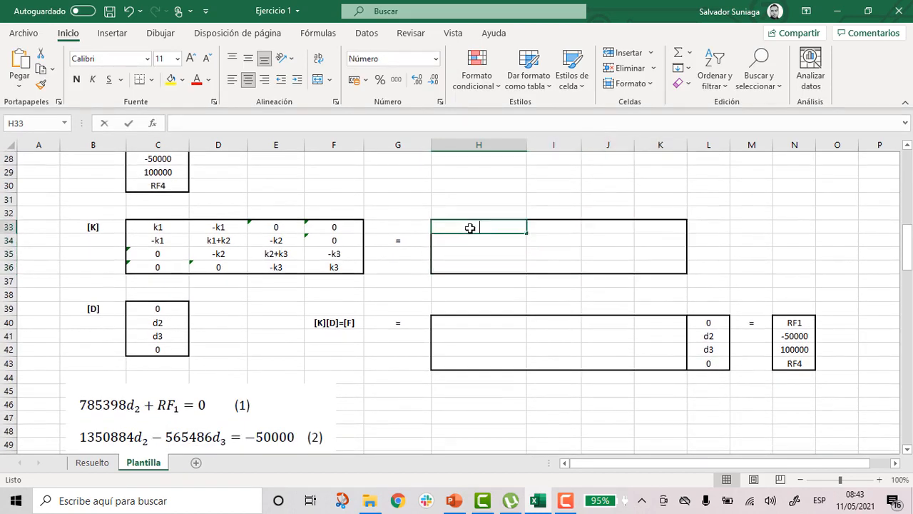
type("=")
scroll(443, 182, "up", 3)
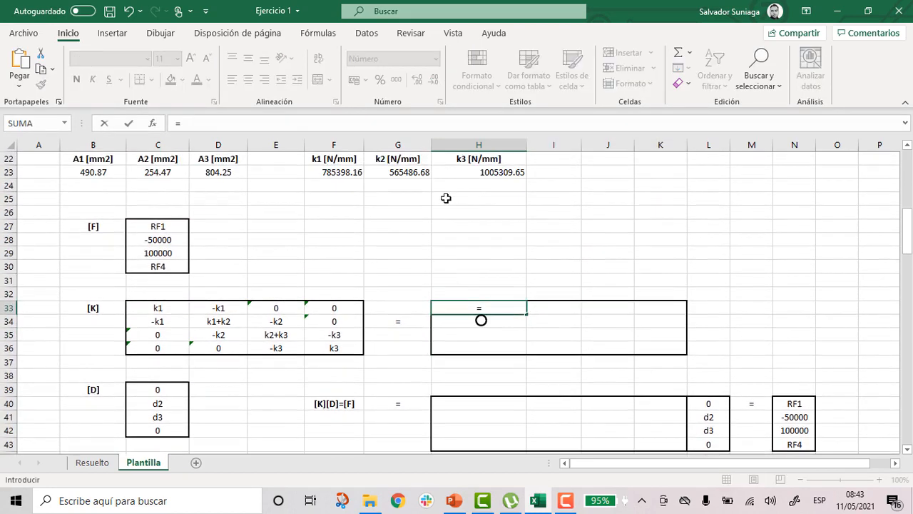
left_click(345, 213)
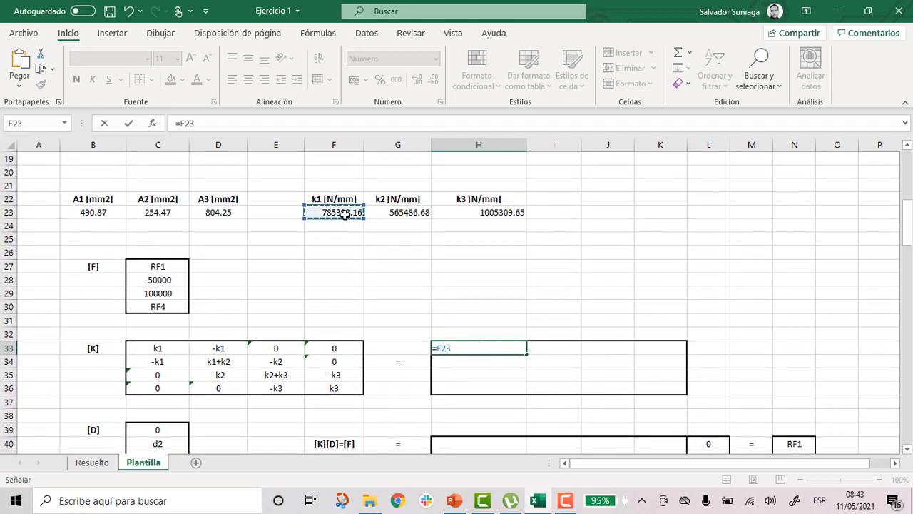
key("Return")
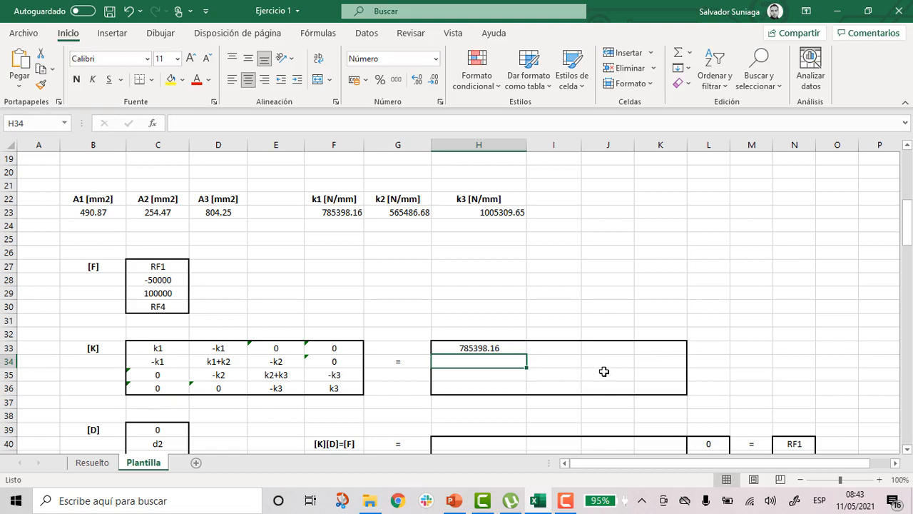
- Enter the k1+k2 diagonal term of the numeric [K] matrix as =F23+G23 in cell I34
scroll(602, 365, "down", 1)
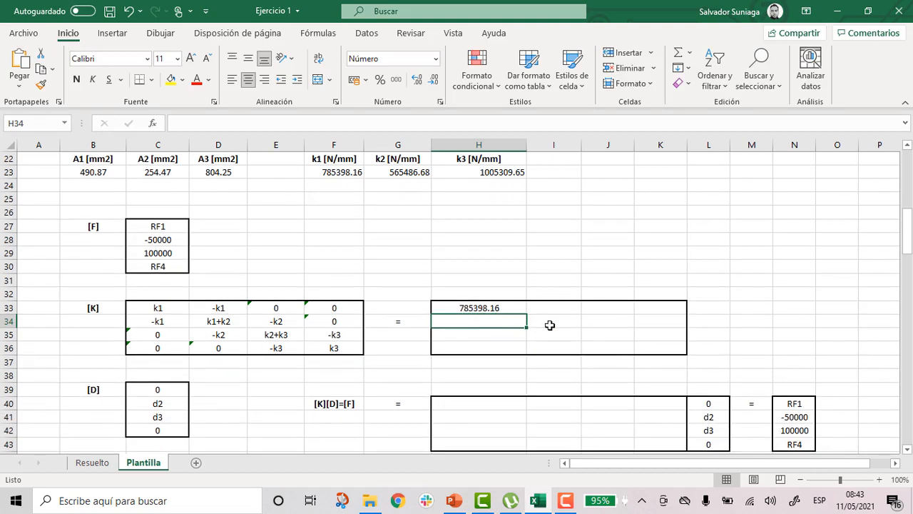
left_click(548, 325)
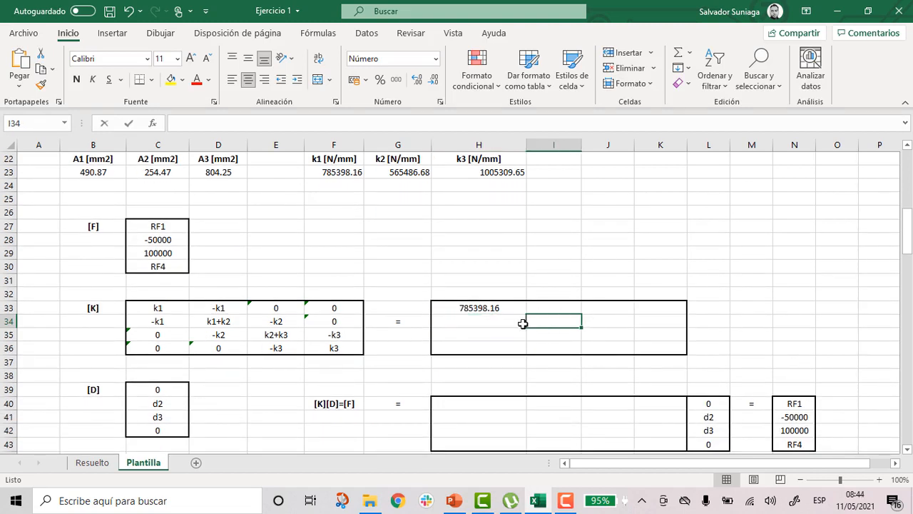
type("=")
left_click(336, 172)
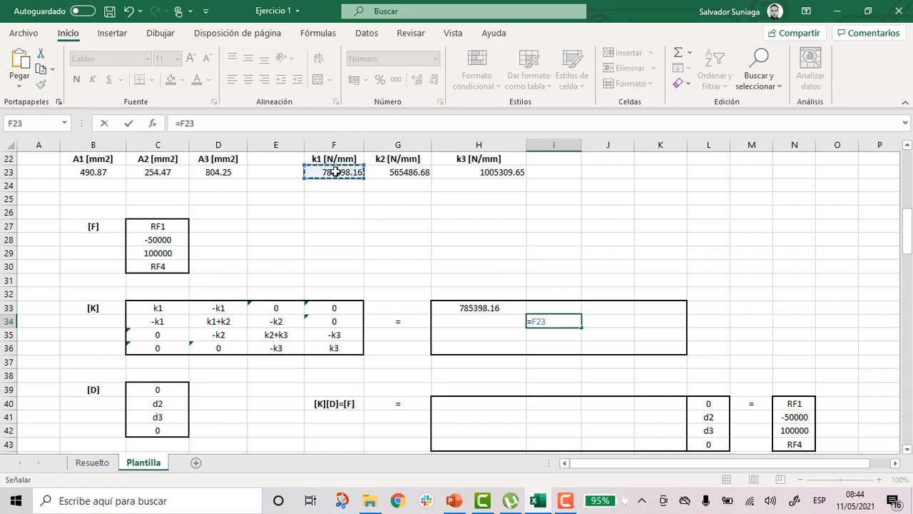
type("+")
left_click(379, 171)
key("Return")
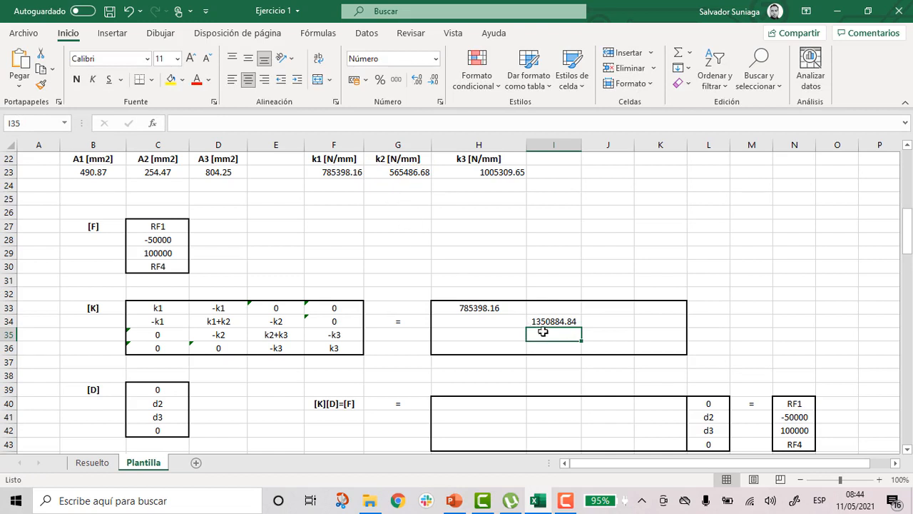
- Enter the k2+k3 diagonal term of the numeric [K] matrix as =G23+H23 in cell J35
left_click(607, 334)
type("=")
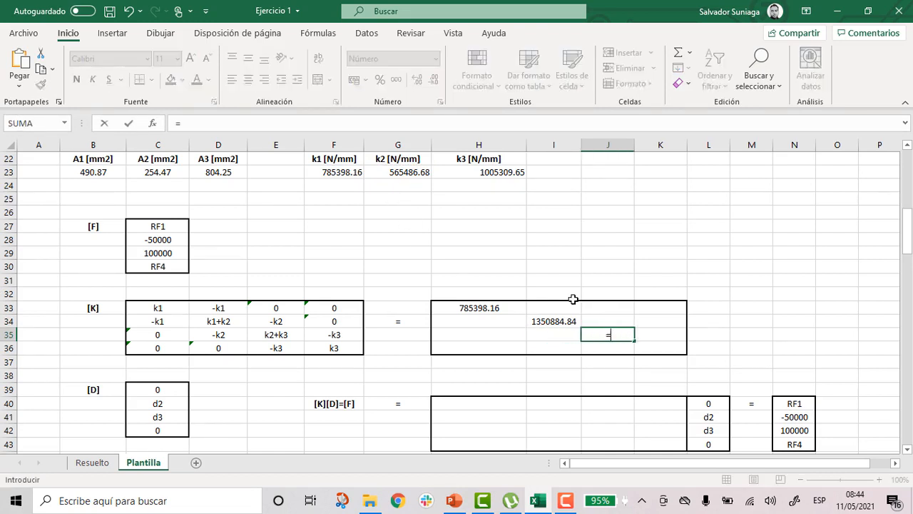
left_click(373, 175)
type("+")
left_click(462, 170)
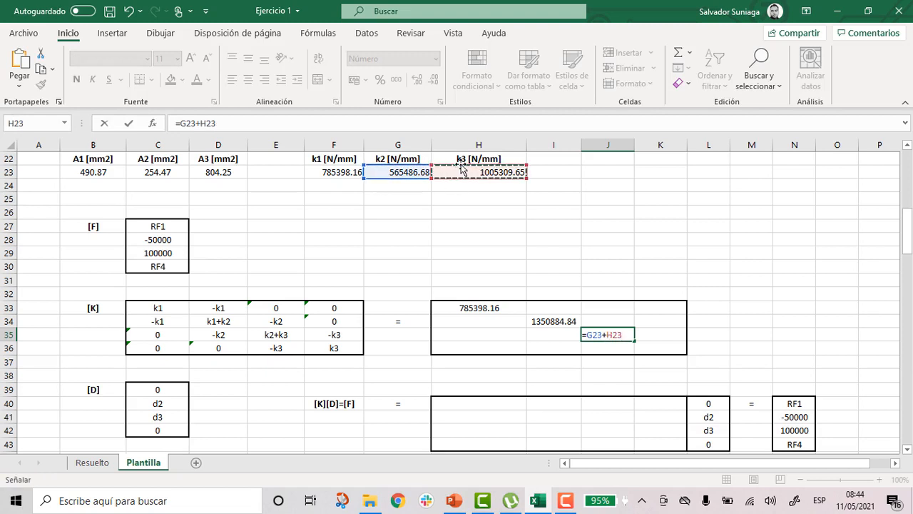
key("Return")
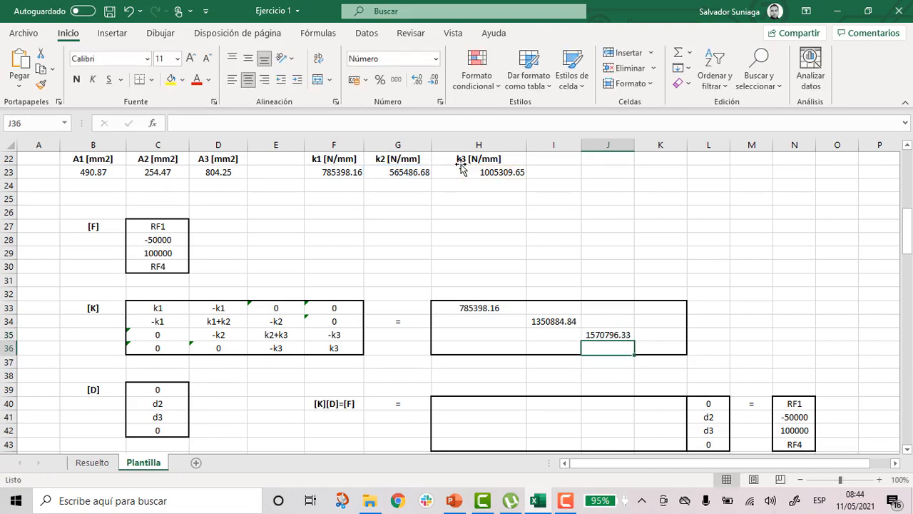
- Enter =H23 in cell K36 as the k3 term, the last diagonal entry of the numeric [K] matrix
left_click(644, 343)
type("=")
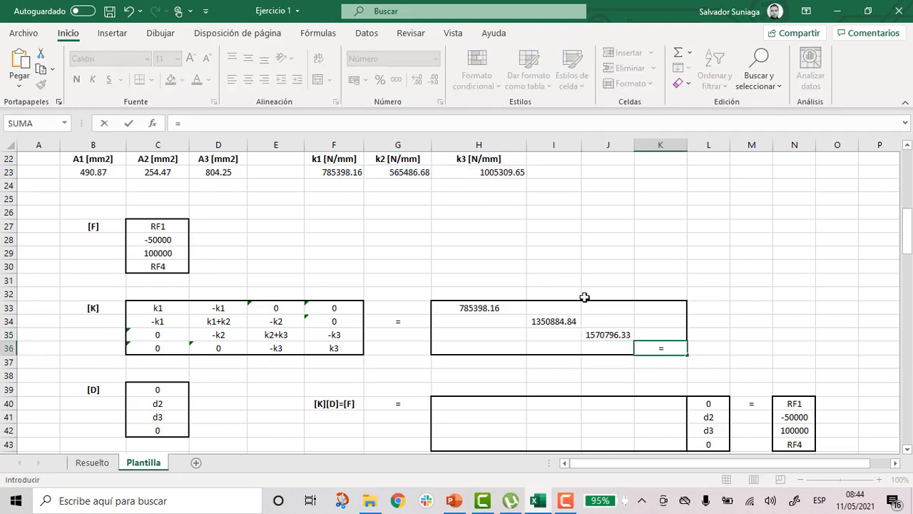
left_click(502, 173)
key("Return")
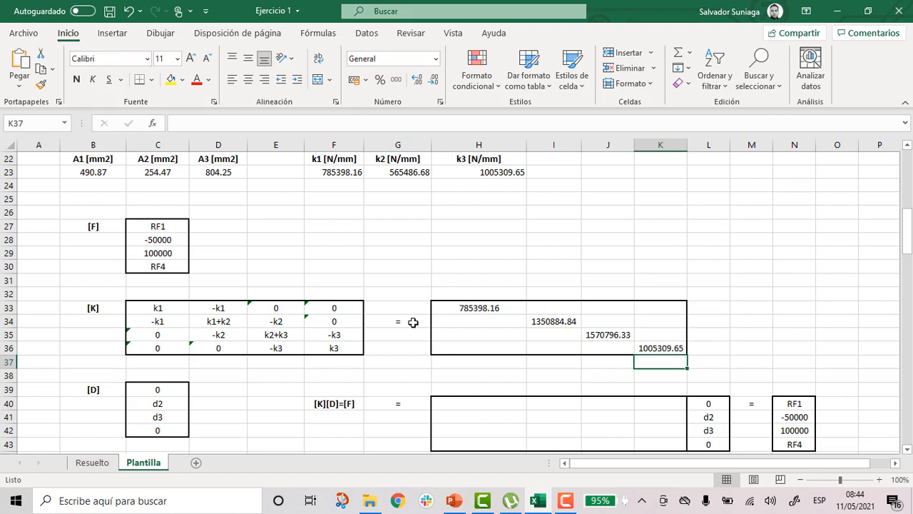
- Fill the symmetric -k1 terms of the numeric [K] matrix with =-F23 in cell I33 and =I33 in cell H34
left_click(536, 307)
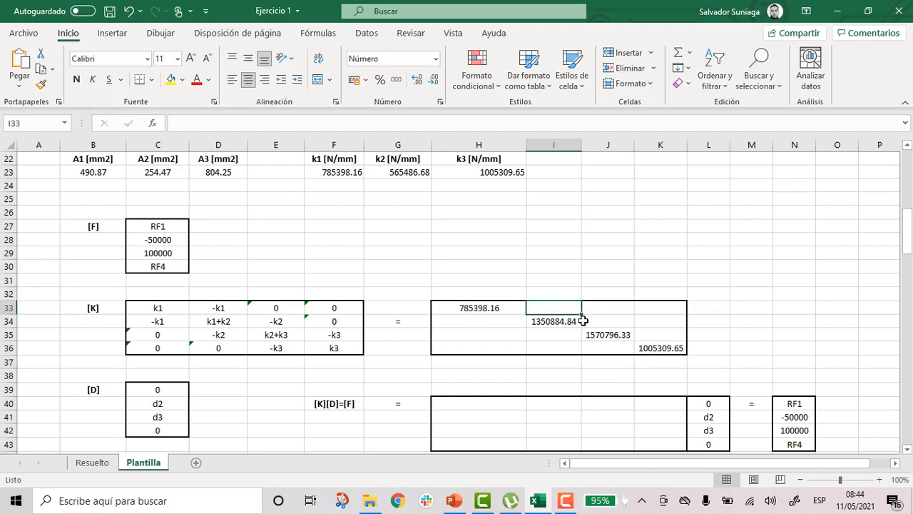
type("=")
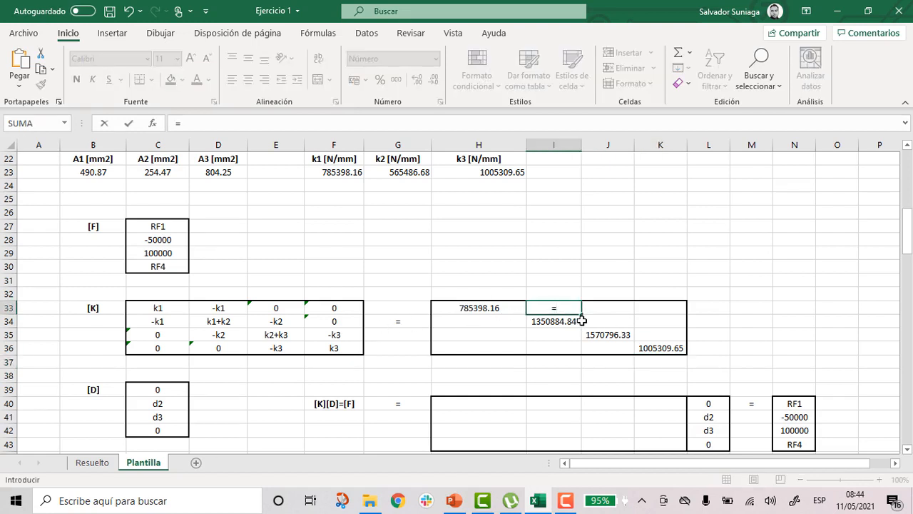
type("-")
left_click(343, 169)
key("Return")
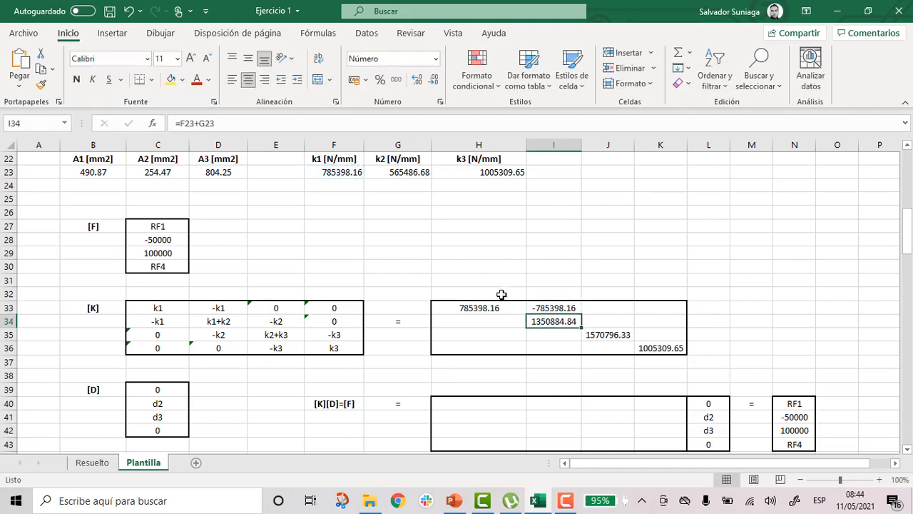
left_click(453, 324)
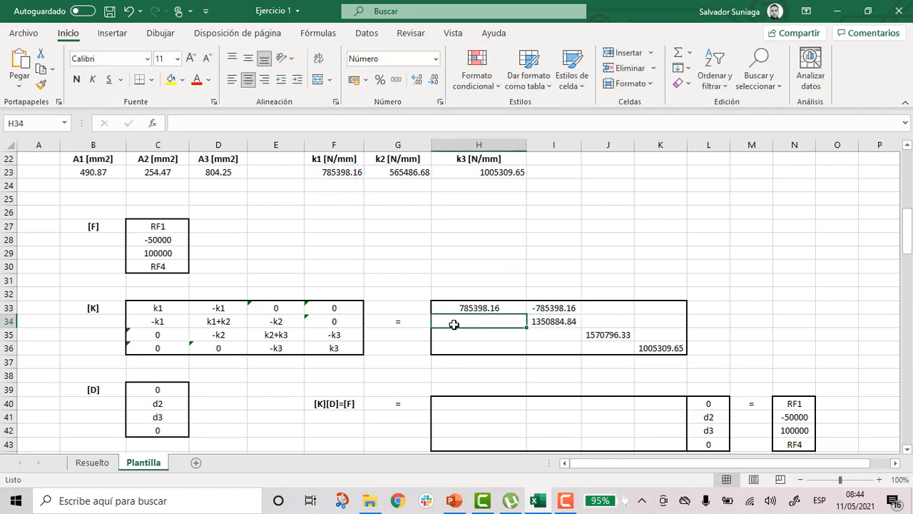
type("=")
left_click(546, 308)
key("Return")
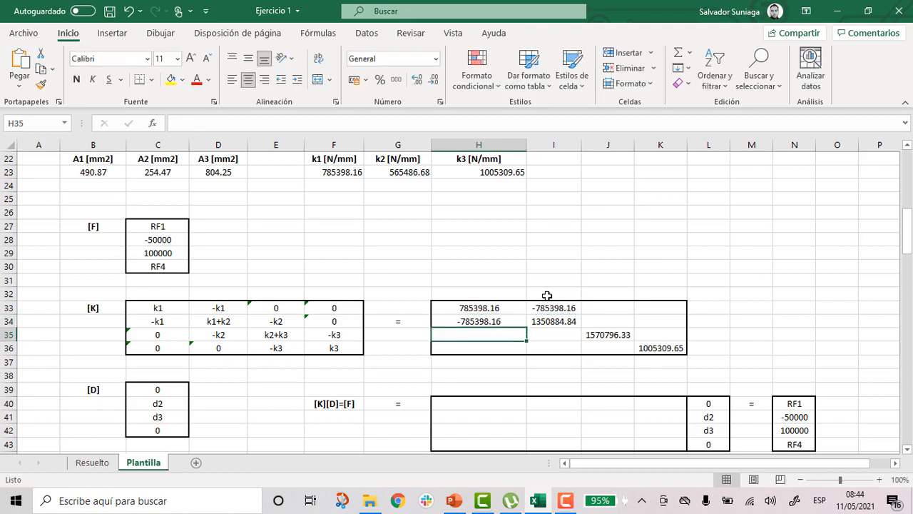
- Fill the symmetric -k2 terms of the numeric [K] matrix with =-G23 in cell J34 and =J34 in cell I35
left_click(603, 321)
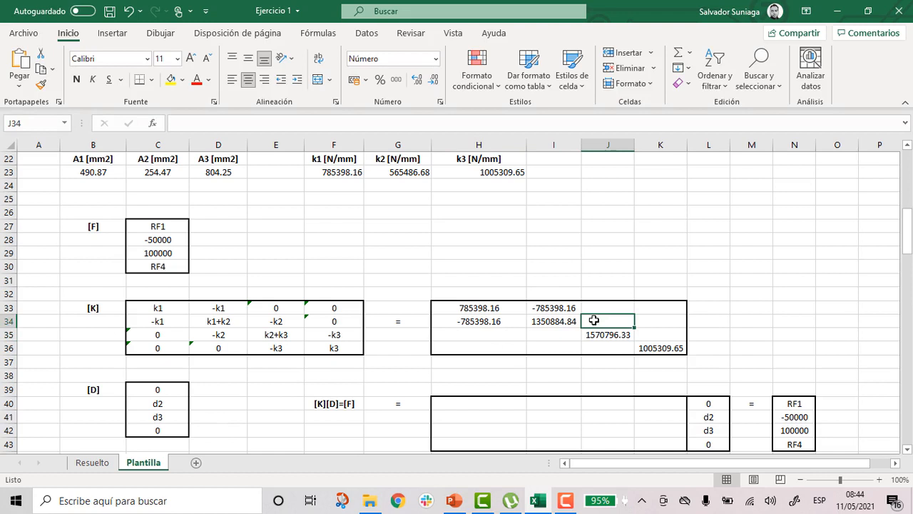
type("=")
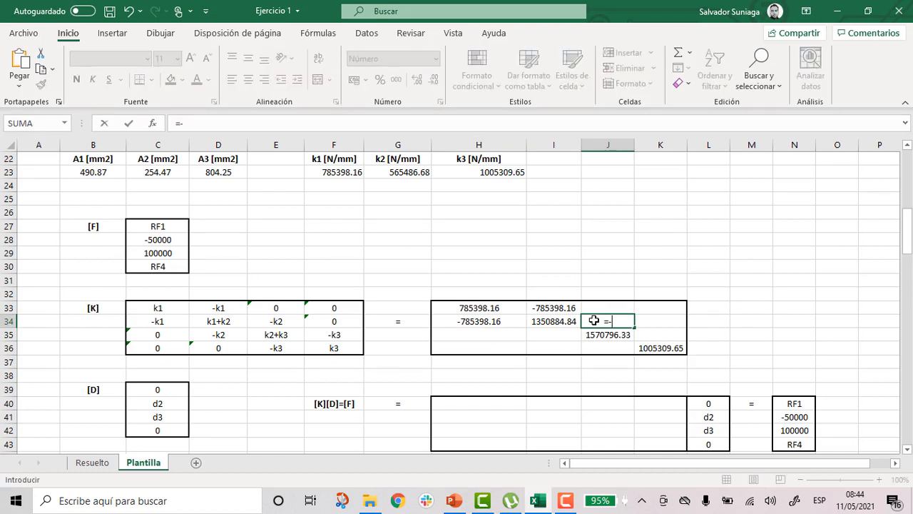
type("-")
left_click(420, 172)
key("Return")
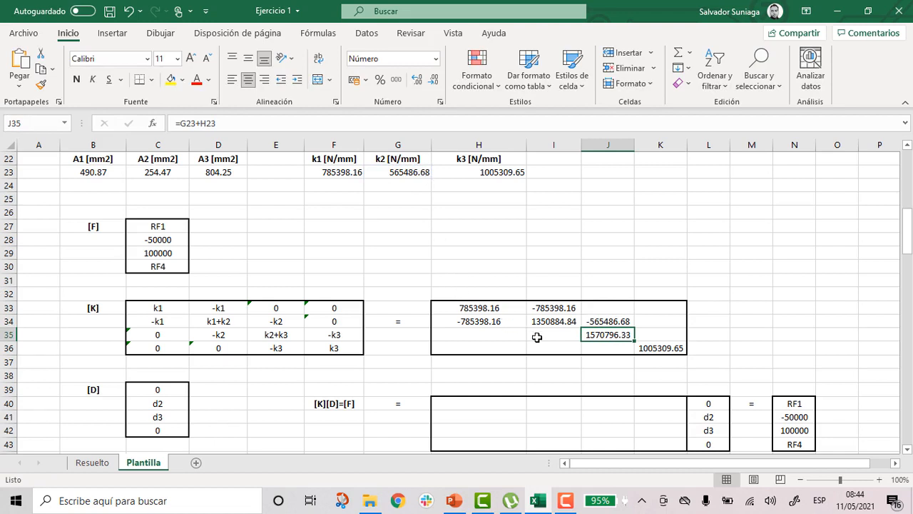
left_click(537, 337)
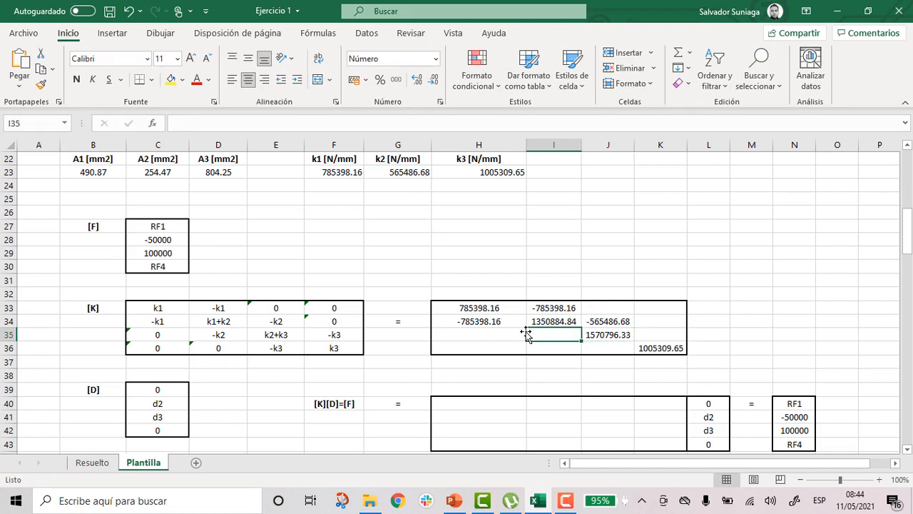
type("=")
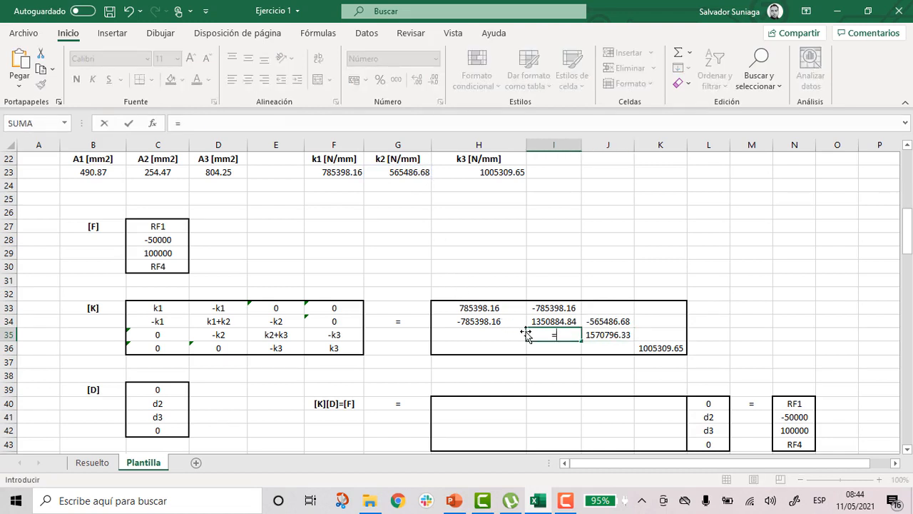
left_click(597, 321)
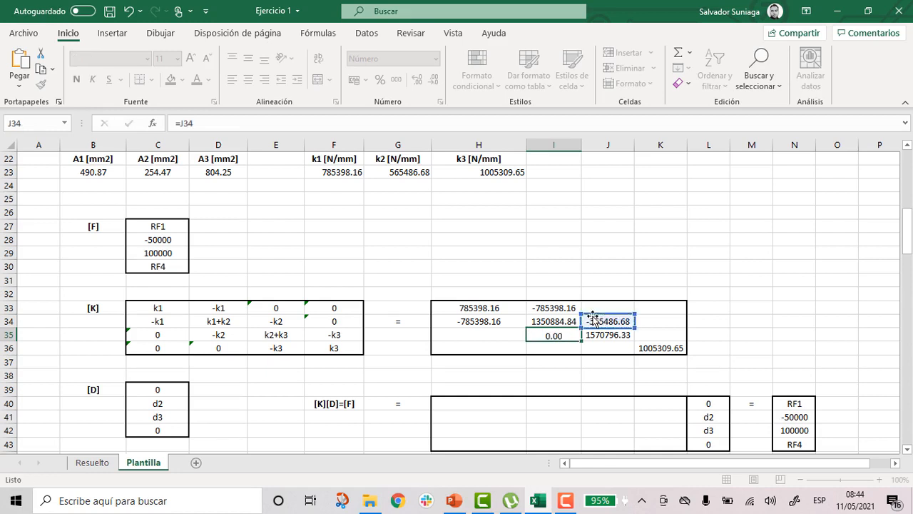
key("Return")
- Fill the symmetric -k3 terms of the numeric [K] matrix with =-H23 in cell K35 and =K35 in cell J36
left_click(651, 335)
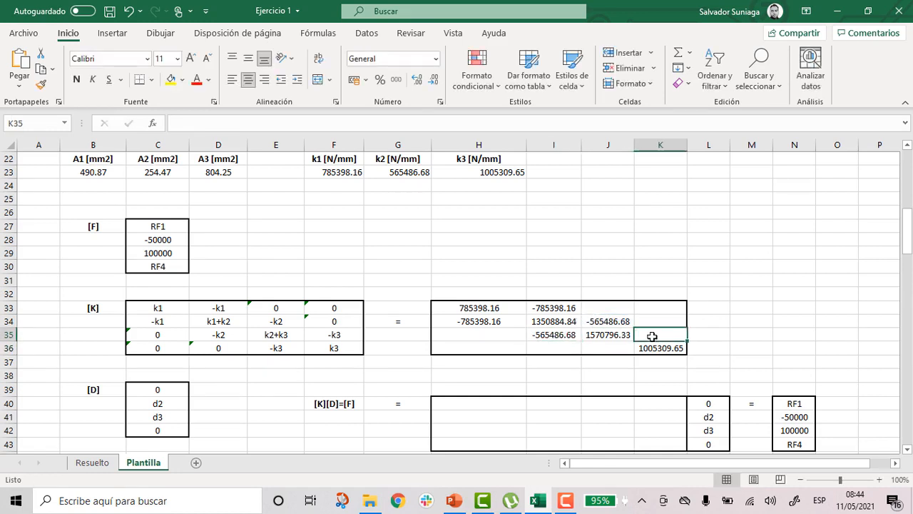
type("=")
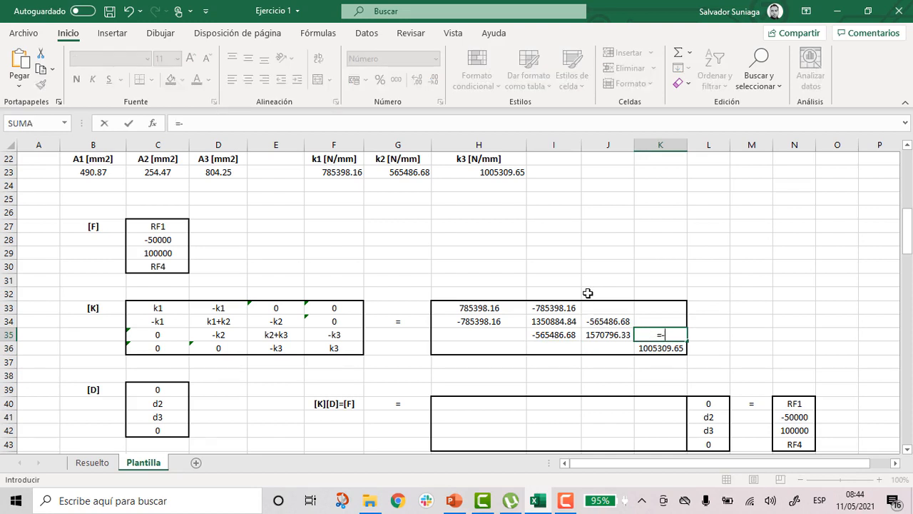
type("-")
left_click(495, 174)
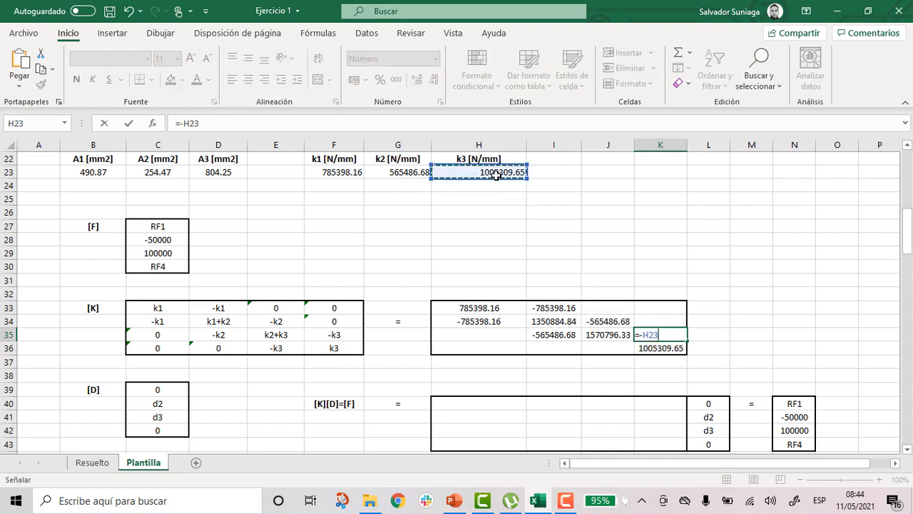
key("Return")
left_click(590, 348)
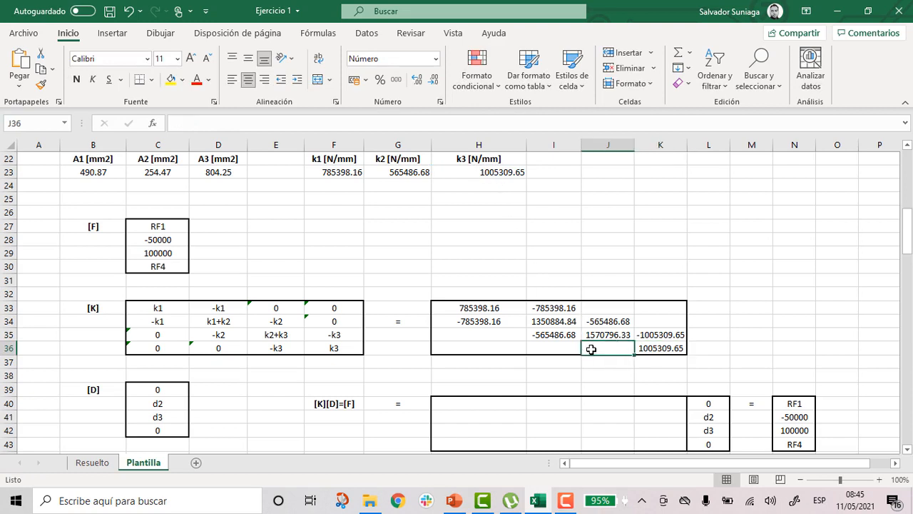
type("=")
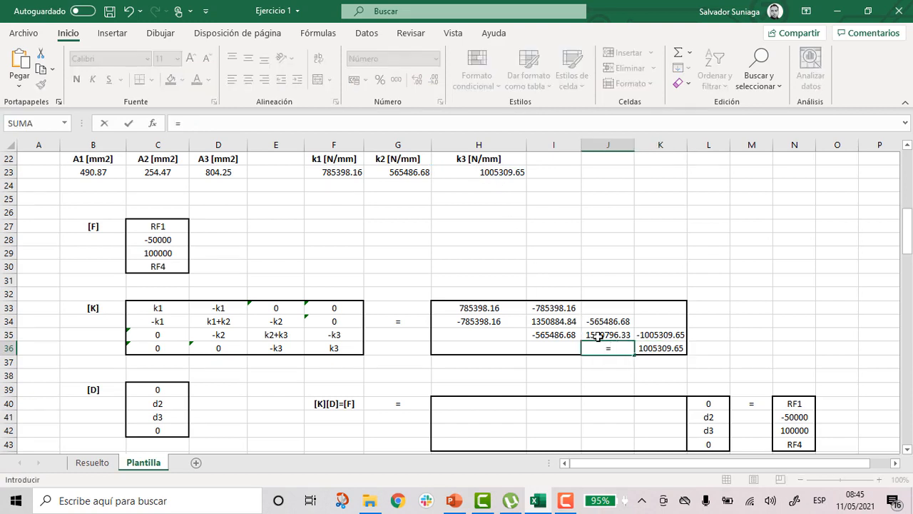
left_click(651, 335)
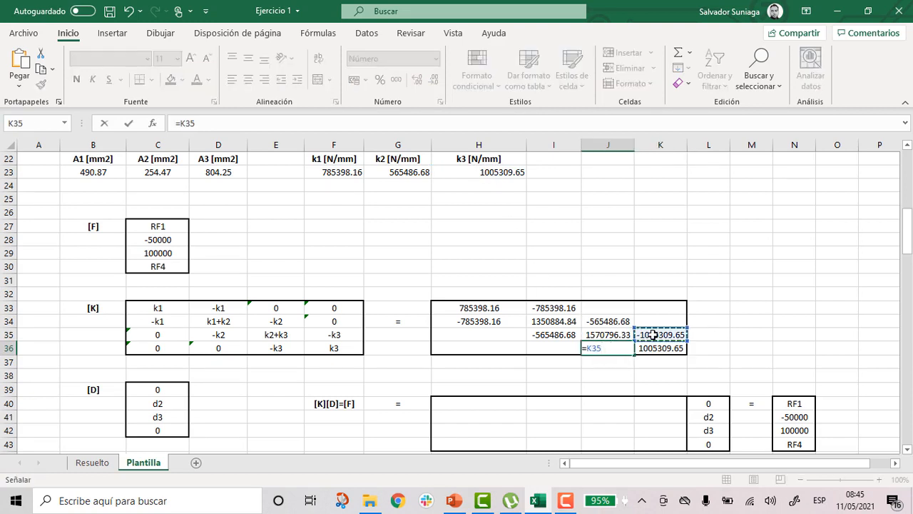
key("Return")
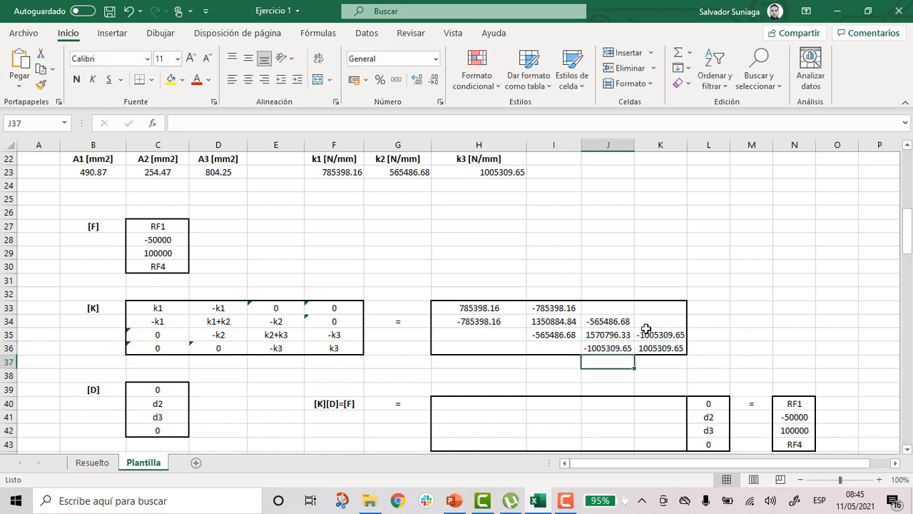
- Enter =0 in cells H35 and H36 for the zero terms in the first column of the numeric [K] matrix
left_click(503, 335)
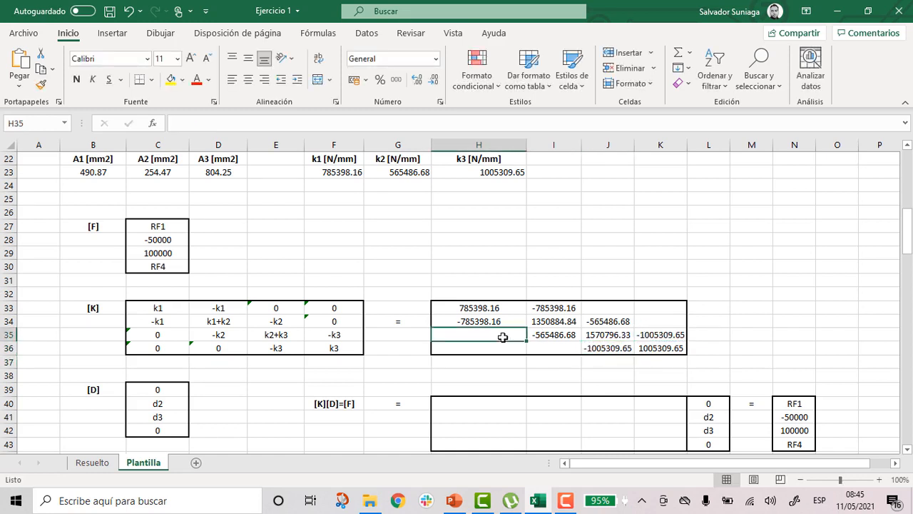
type("=0")
key("Return")
type("=")
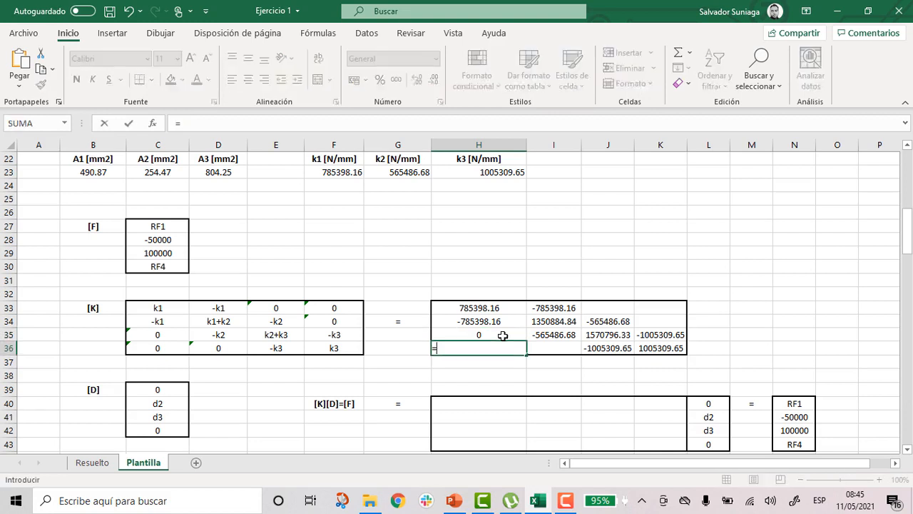
type("0")
key("Return")
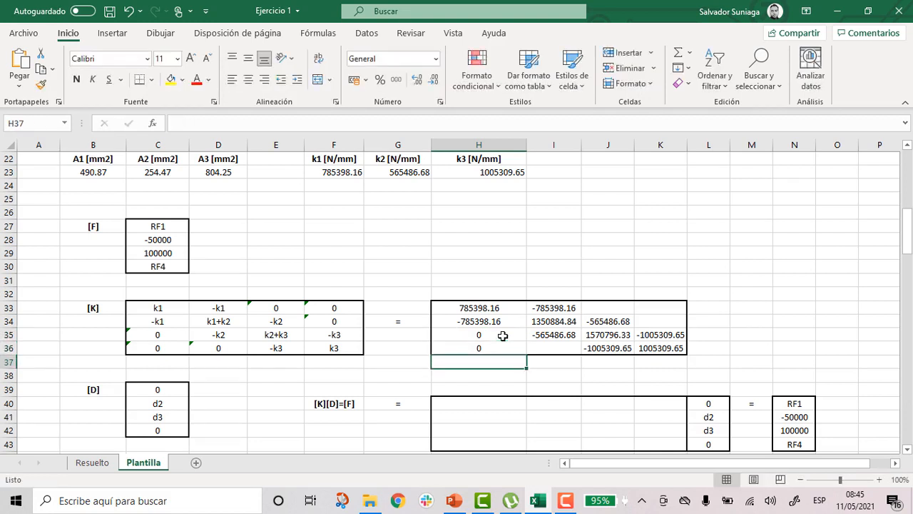
- Enter =0 in cells J33, K33 and K34 for the zero terms above the diagonal of the numeric [K] matrix
left_click(597, 310)
type("=0")
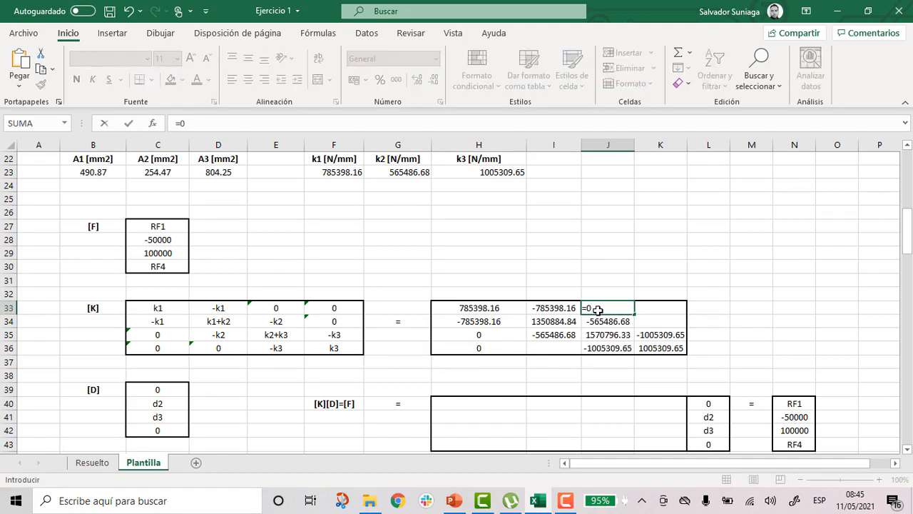
key("Return")
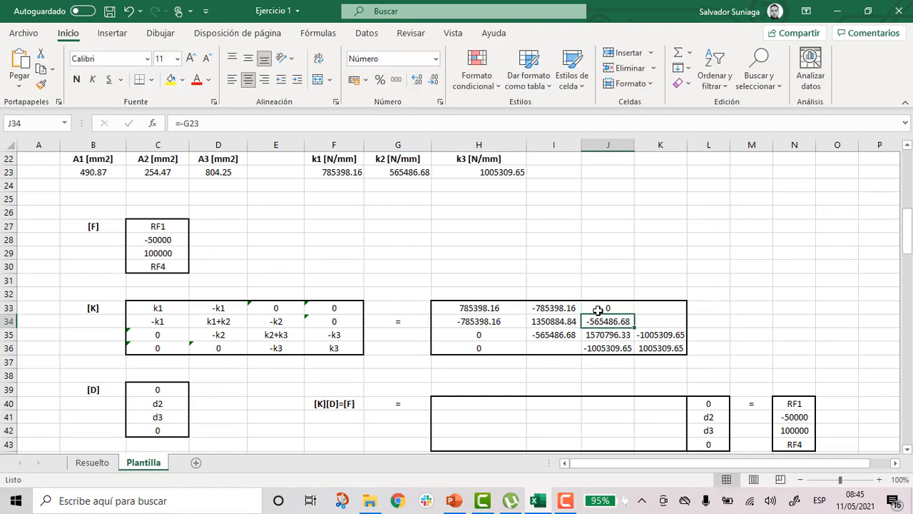
left_click(639, 310)
type("=0")
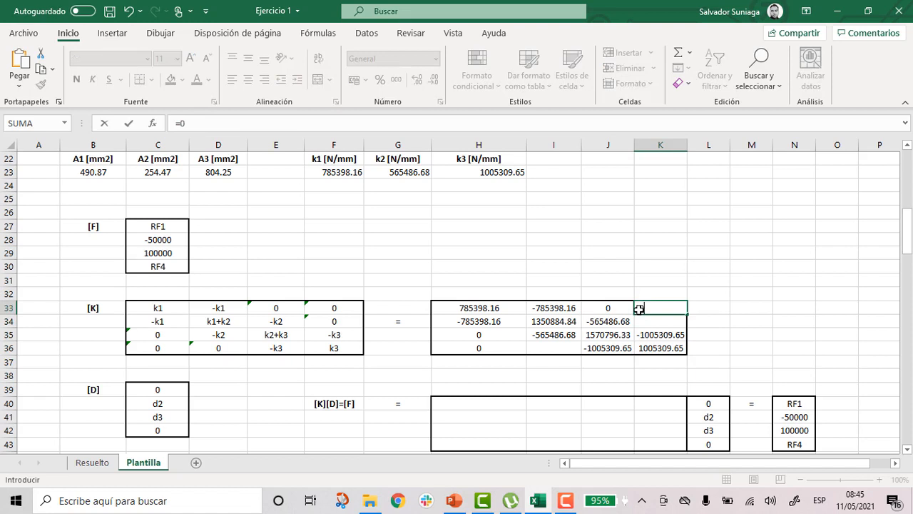
key("Return")
type("=")
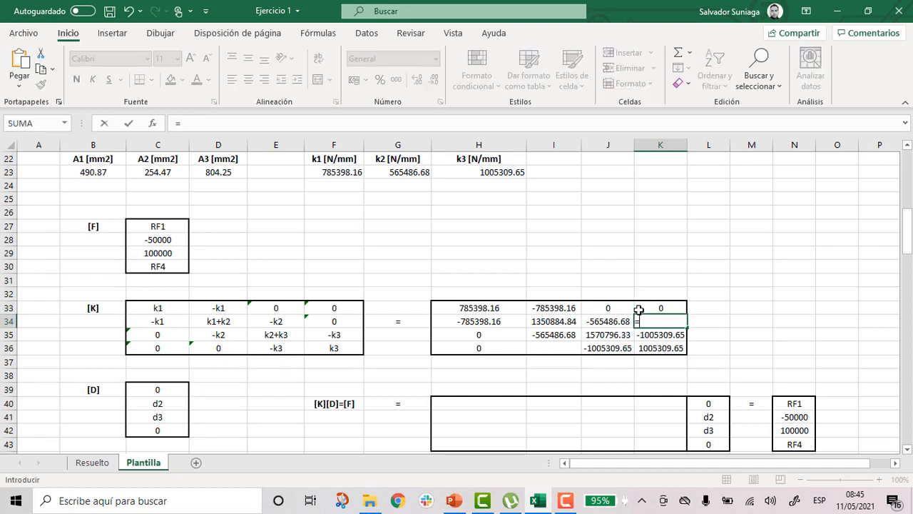
key("Return")
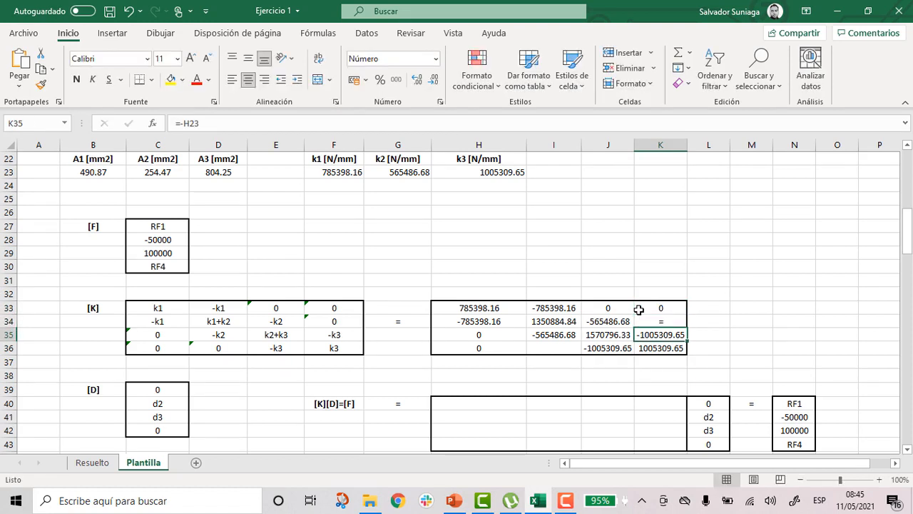
left_click(643, 321)
type("=")
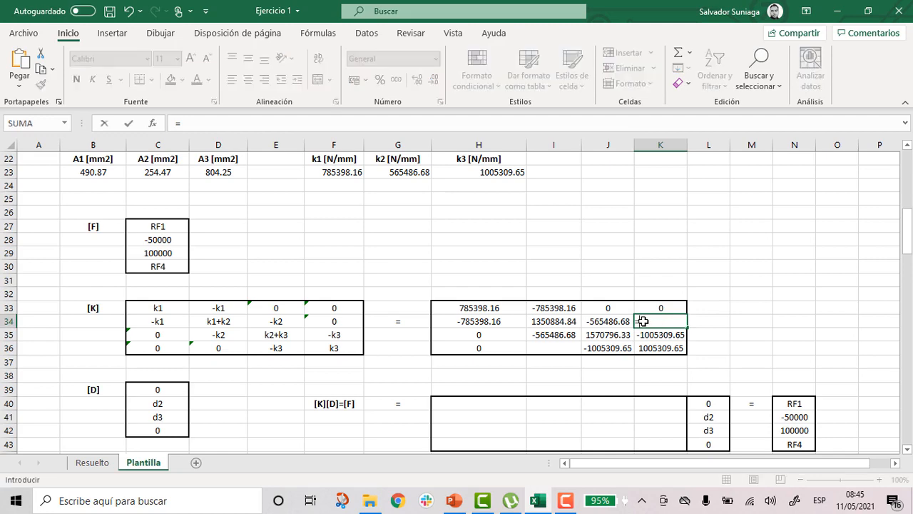
type("0")
key("Return")
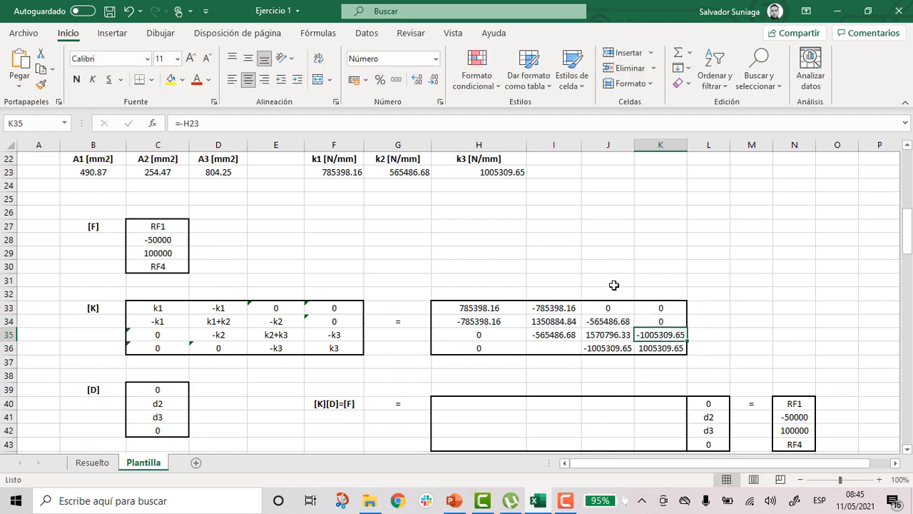
- Review the bar diagram's supports and loads against the [F], [K] and [D] arrays and the [K][D]=[F] layout
scroll(613, 285, "down", 2)
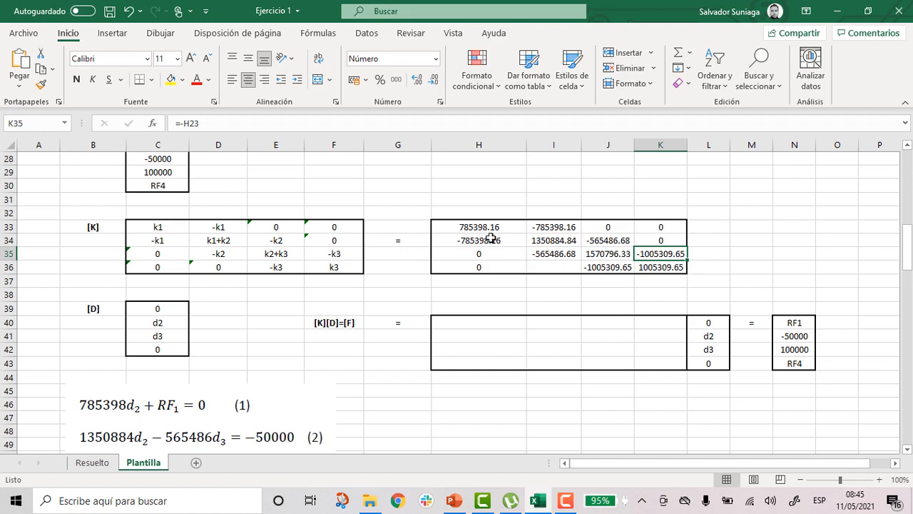
left_click(731, 240)
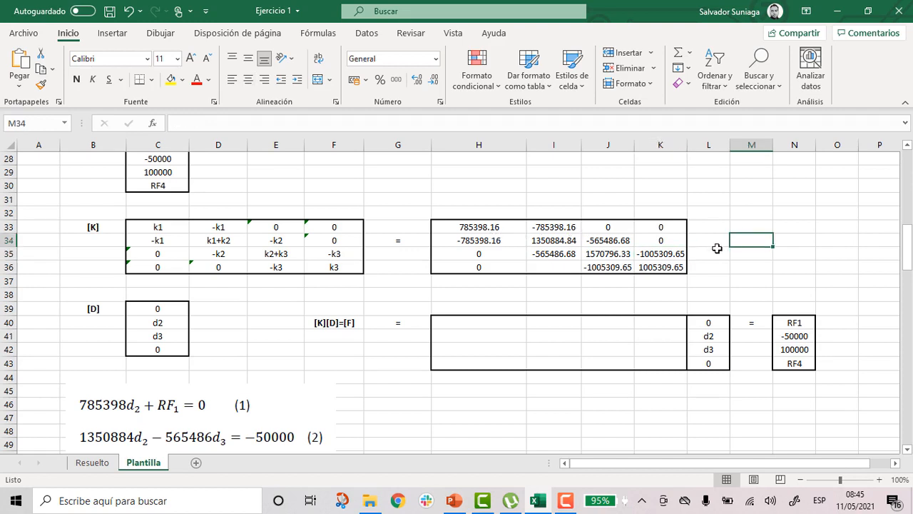
scroll(678, 280, "down", 1)
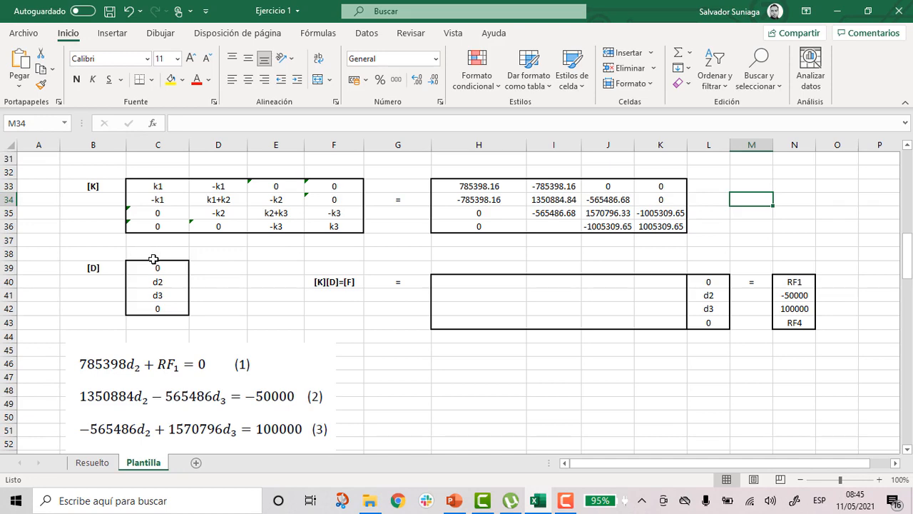
scroll(177, 290, "up", 3)
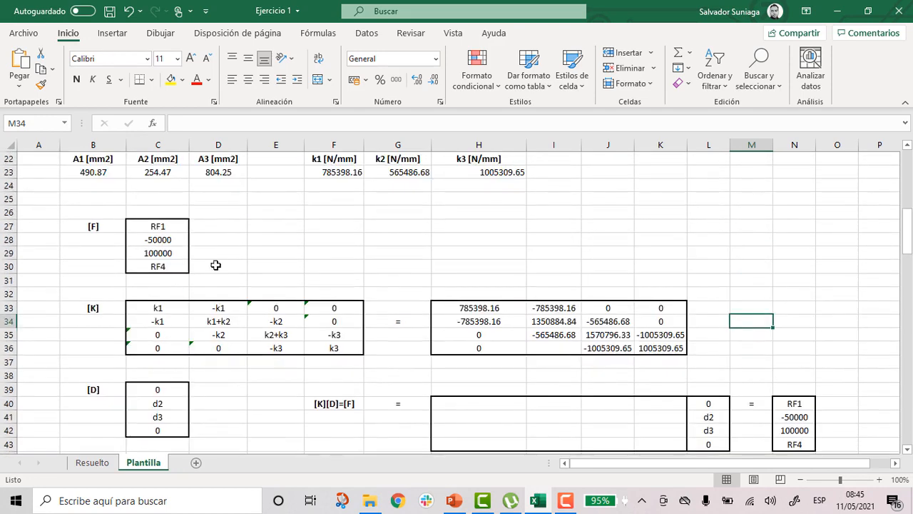
scroll(197, 356, "down", 1)
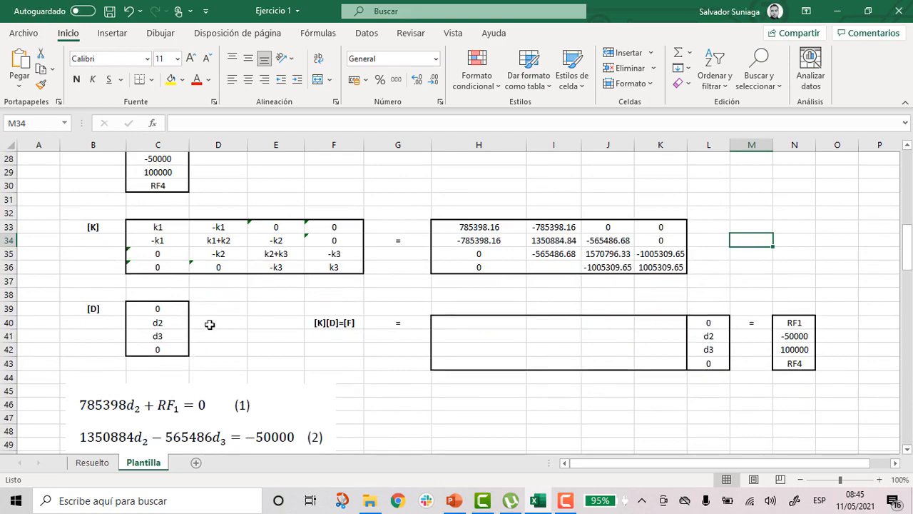
scroll(210, 324, "up", 7)
scroll(209, 324, "down", 7)
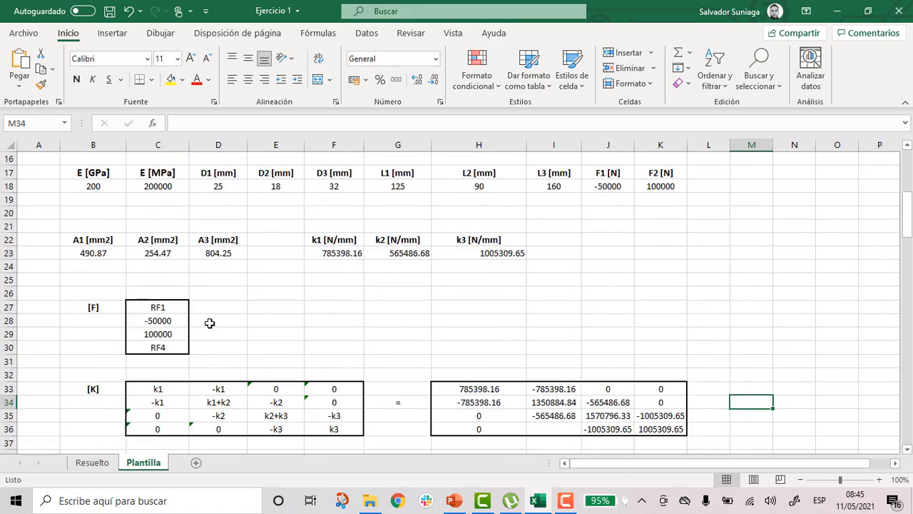
scroll(210, 324, "up", 8)
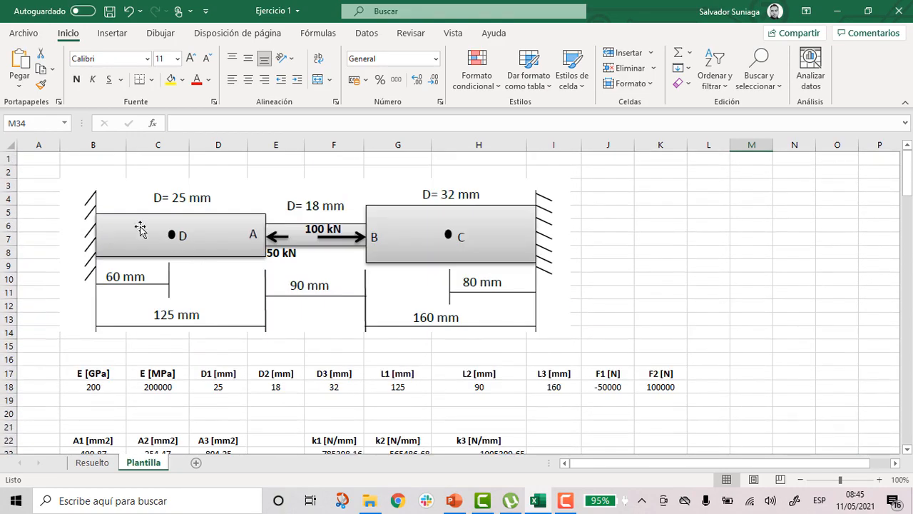
scroll(187, 319, "down", 5)
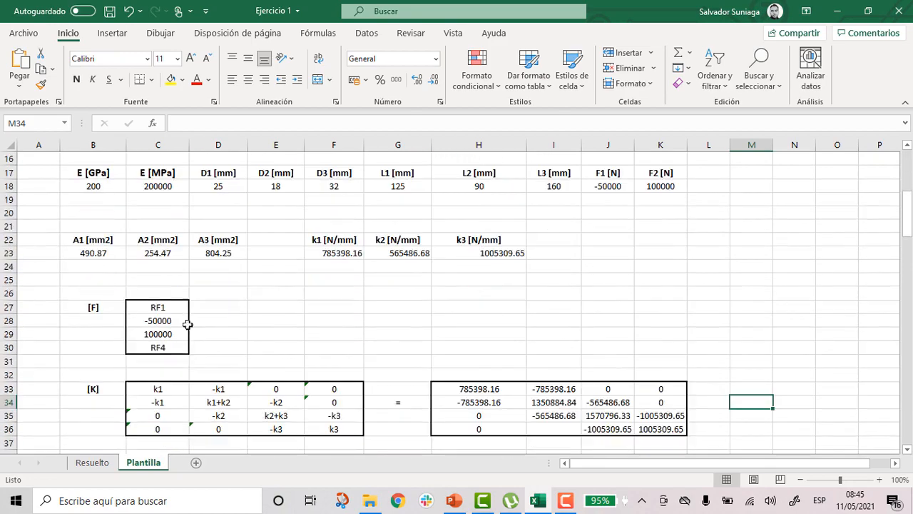
scroll(165, 378, "down", 3)
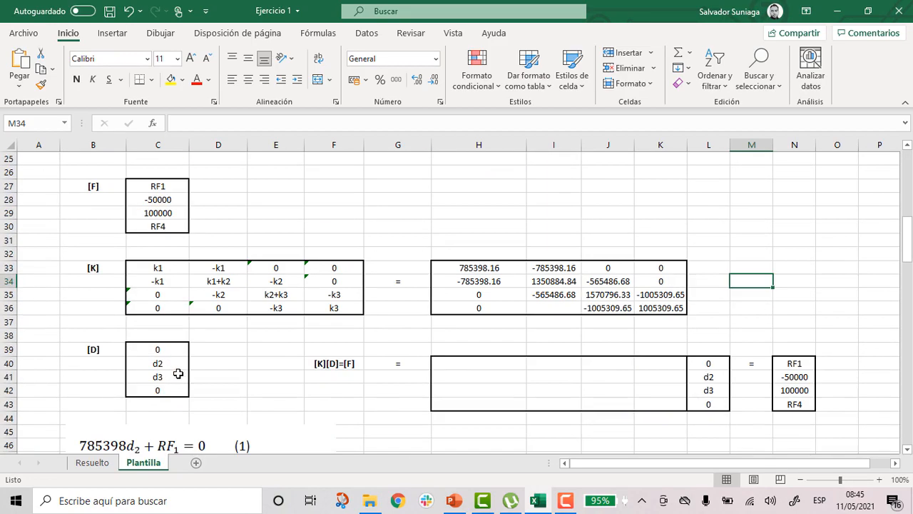
scroll(177, 374, "up", 7)
scroll(183, 373, "up", 1)
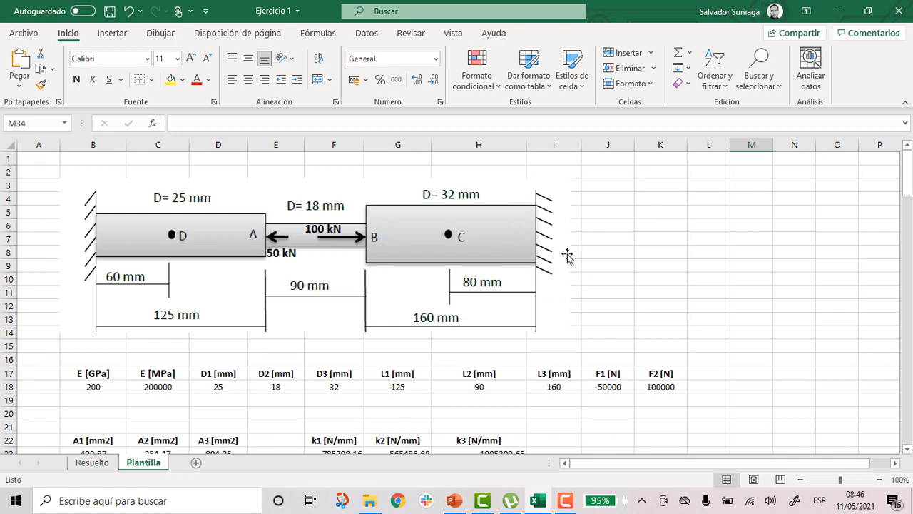
scroll(563, 259, "down", 11)
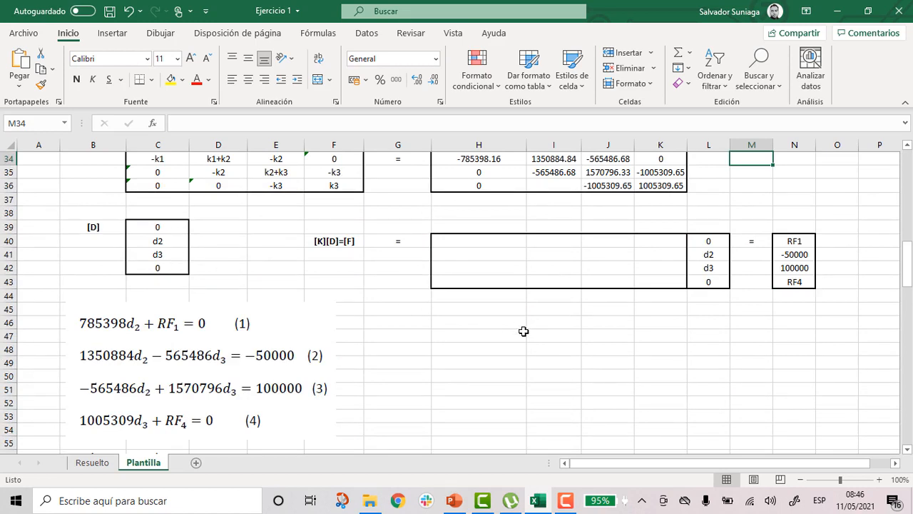
scroll(617, 321, "up", 1)
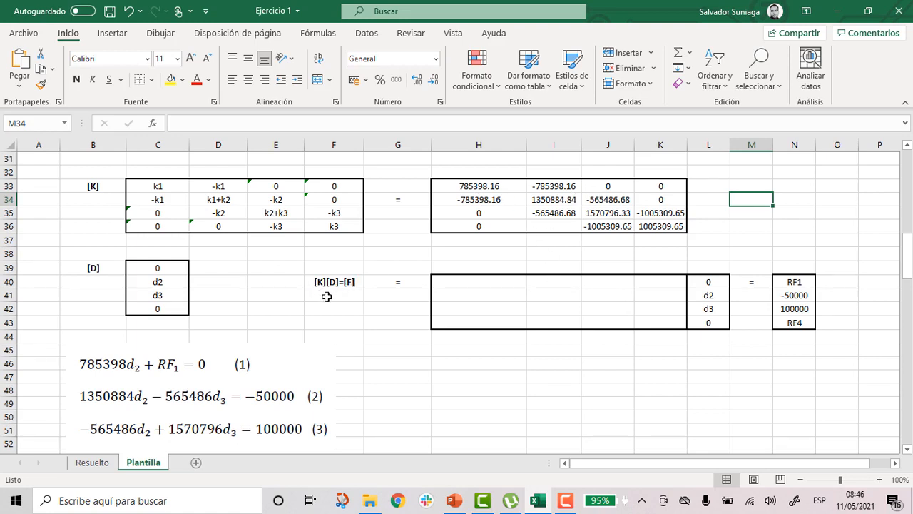
- Copy the numeric [K] matrix H33:K36 and paste it as values into the [K][D]=[F] block starting at cell H40
left_click(351, 282)
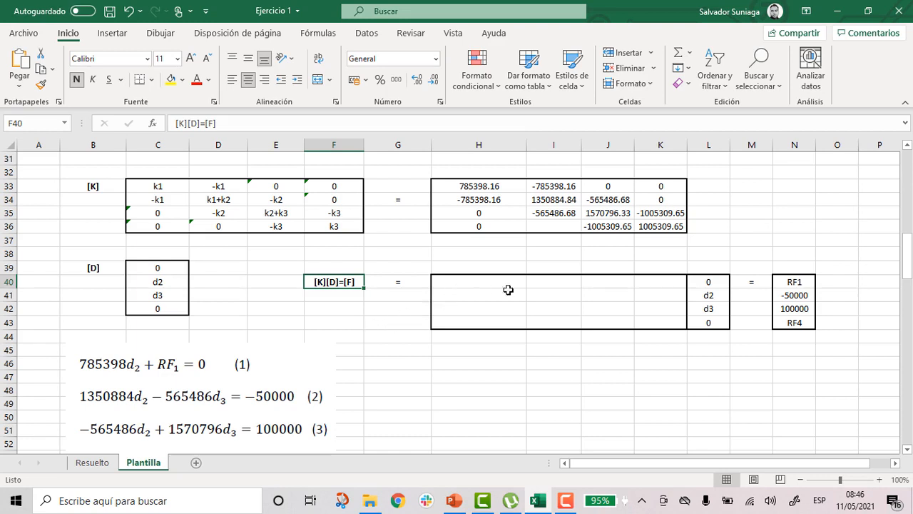
left_click_drag(467, 186, 657, 221)
key("ctrl+c")
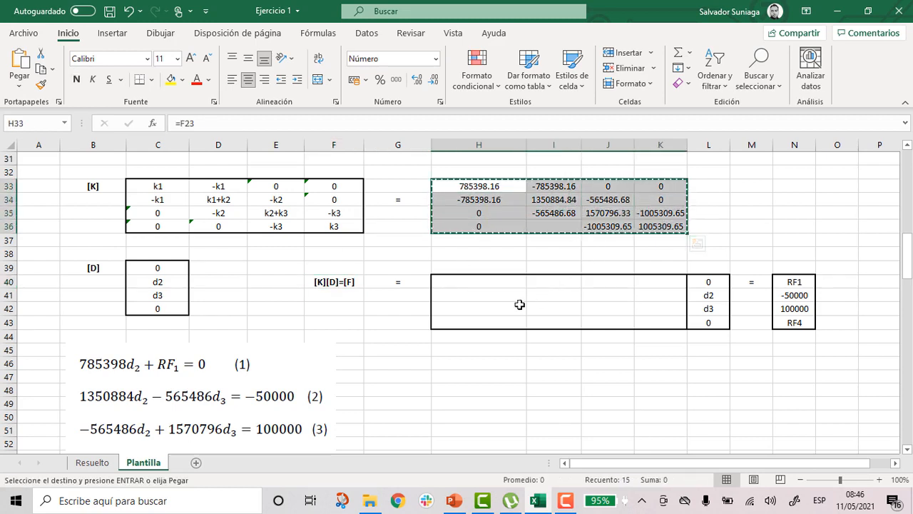
left_click(451, 282)
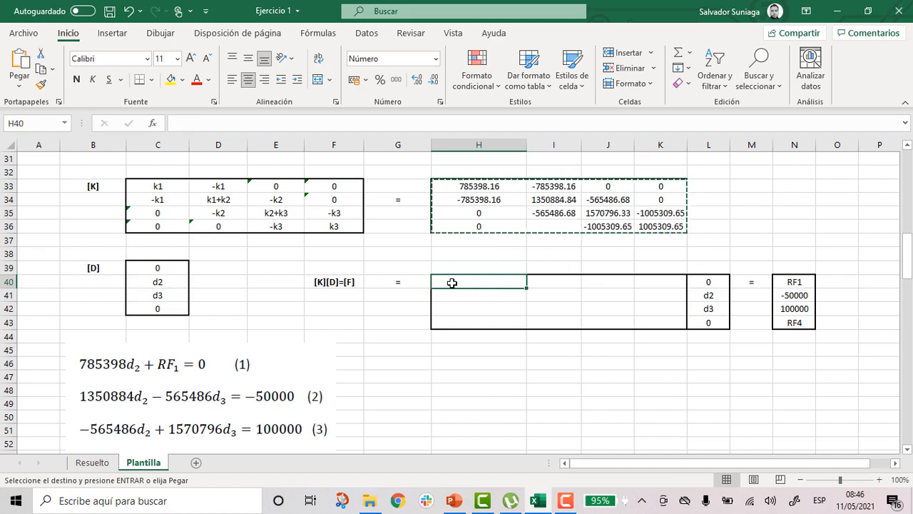
right_click(452, 283)
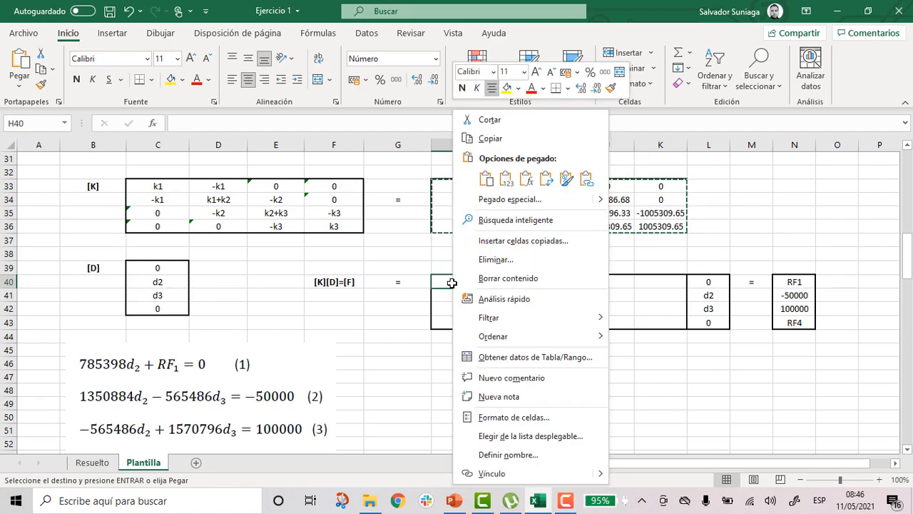
left_click(509, 181)
left_click(624, 374)
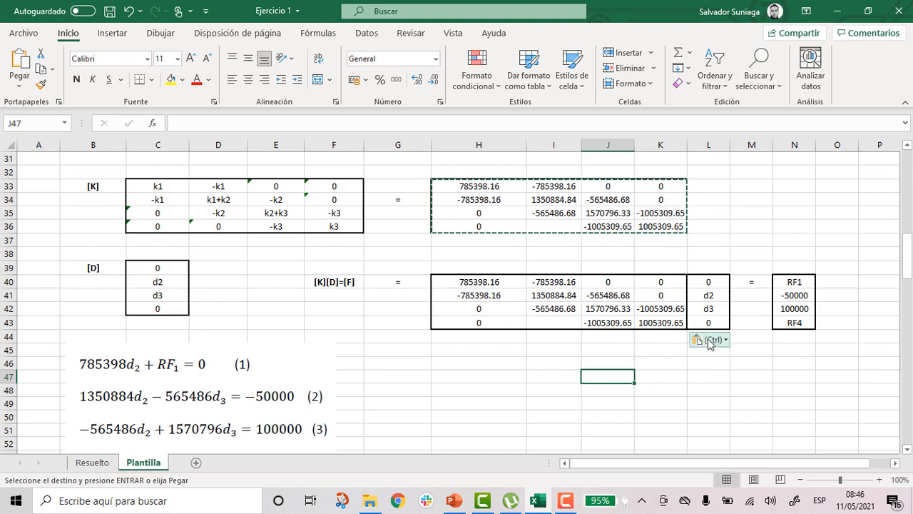
left_click(694, 371)
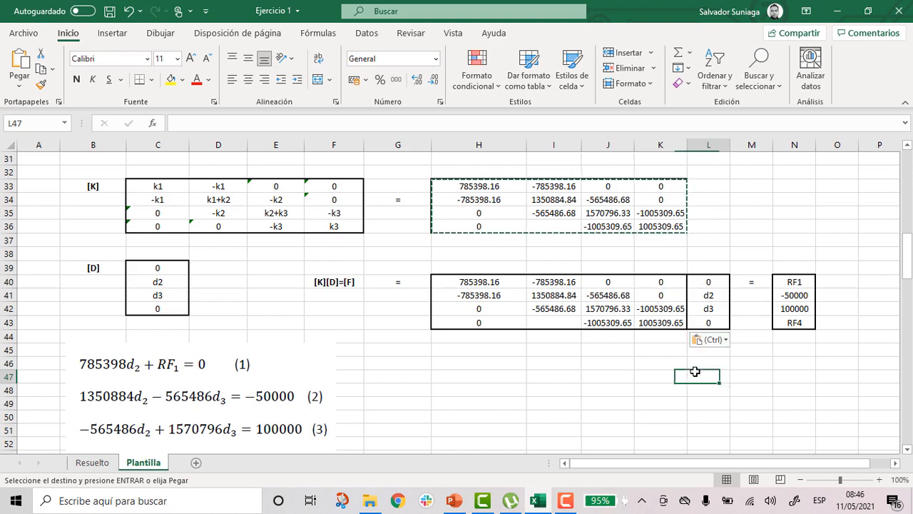
- End the pending copy of the [K] matrix and look over the [K][D]=[F] block with the equations below it
left_click(441, 264)
key("Escape")
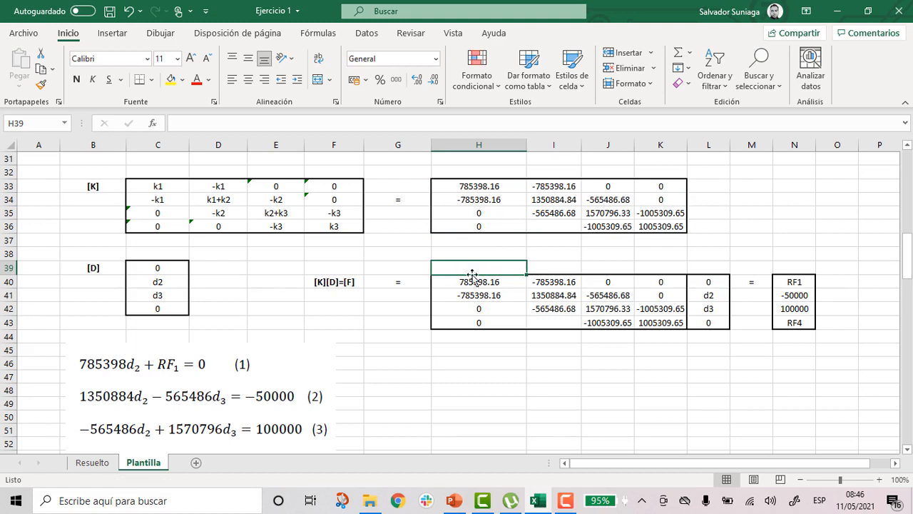
left_click(565, 257)
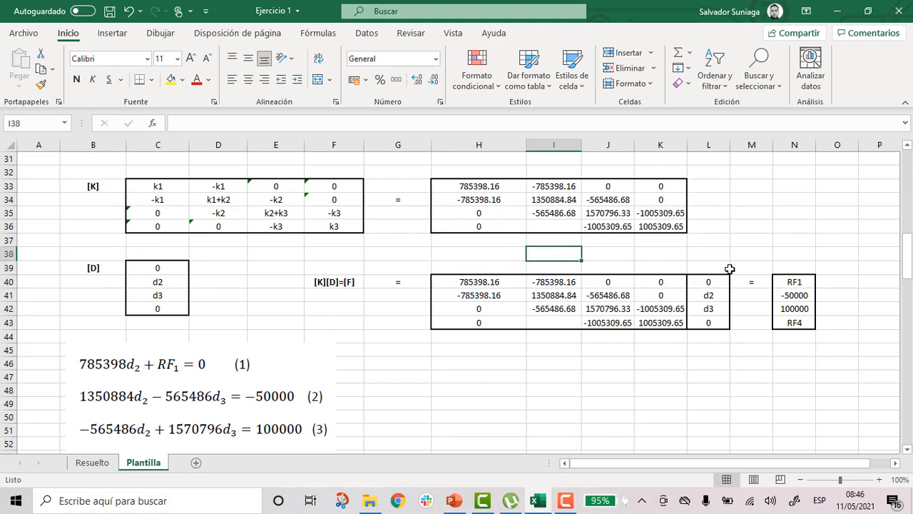
scroll(729, 268, "down", 1)
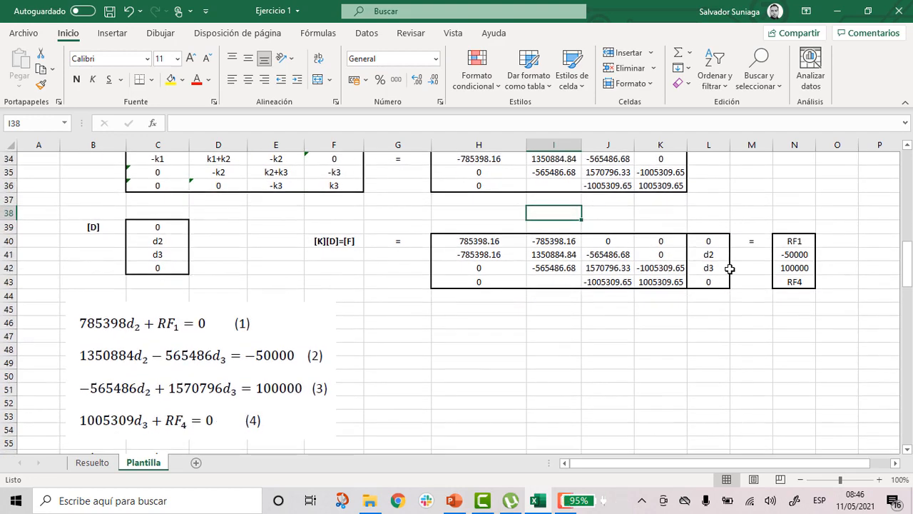
left_click(616, 308)
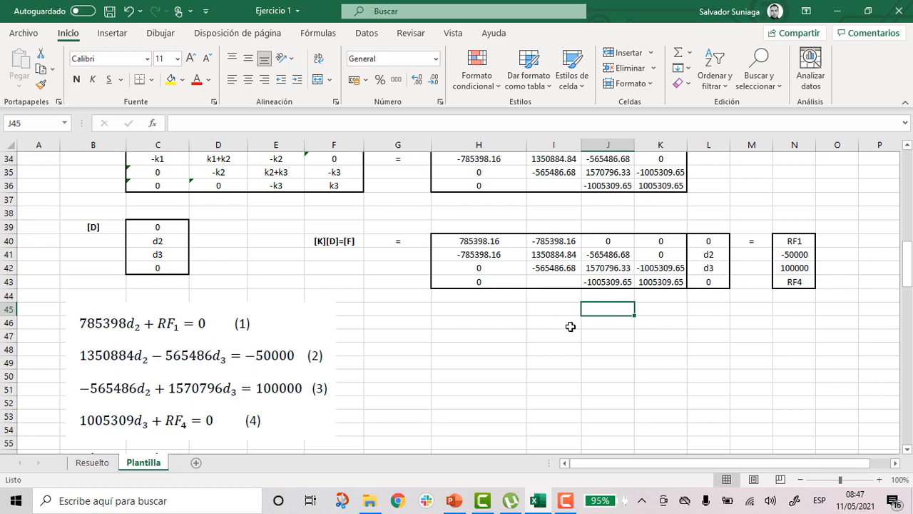
scroll(605, 340, "down", 1)
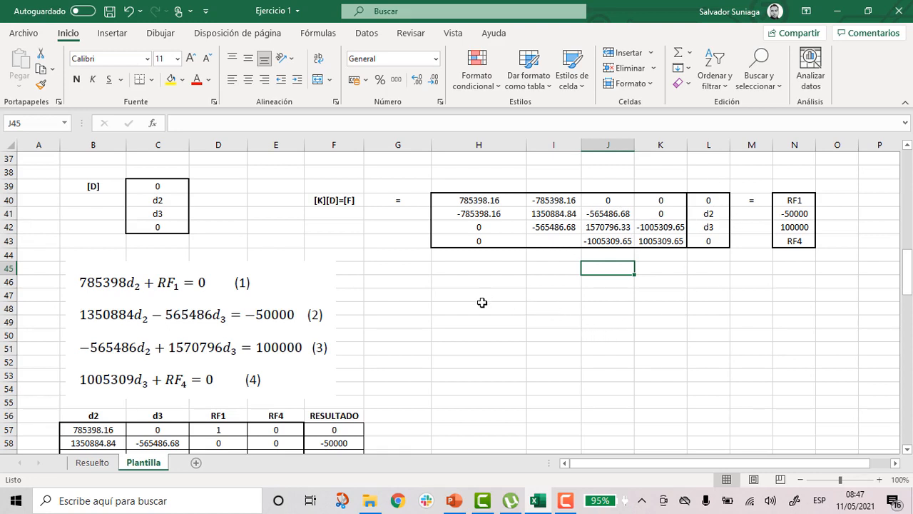
- Trace the first row of [K] in H40:K40 term by term against the displacement vector and compare it with equation (1)
left_click(475, 203)
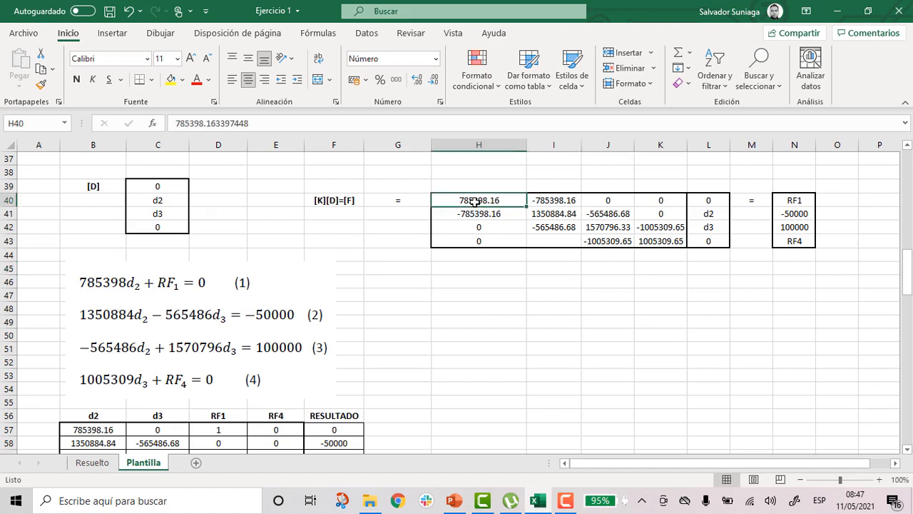
left_click(713, 202)
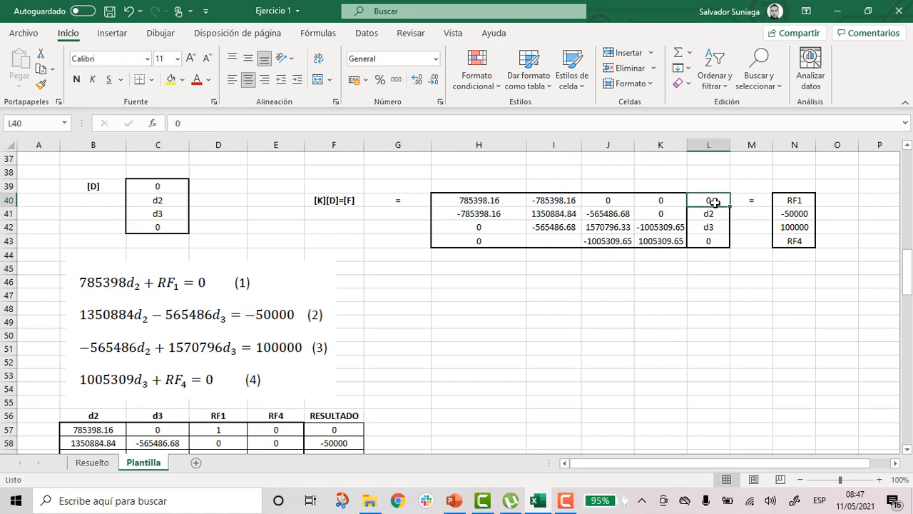
left_click(540, 202)
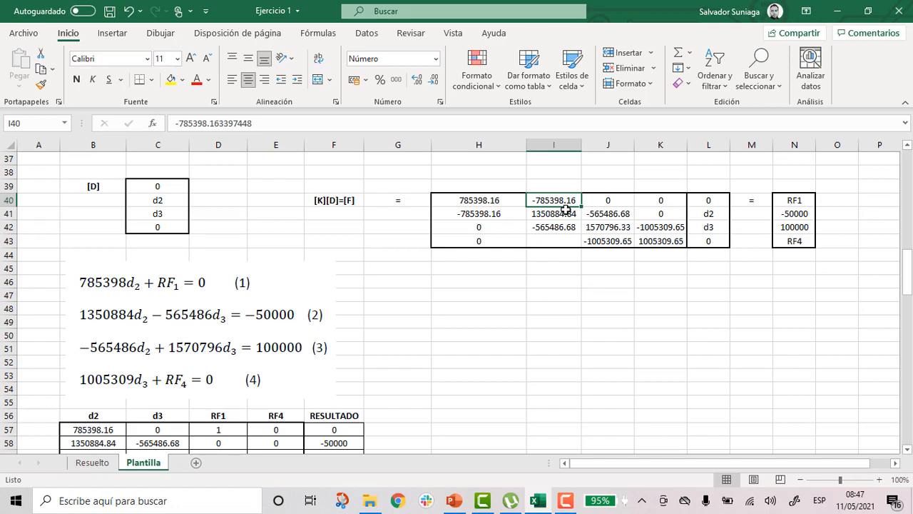
left_click(693, 216)
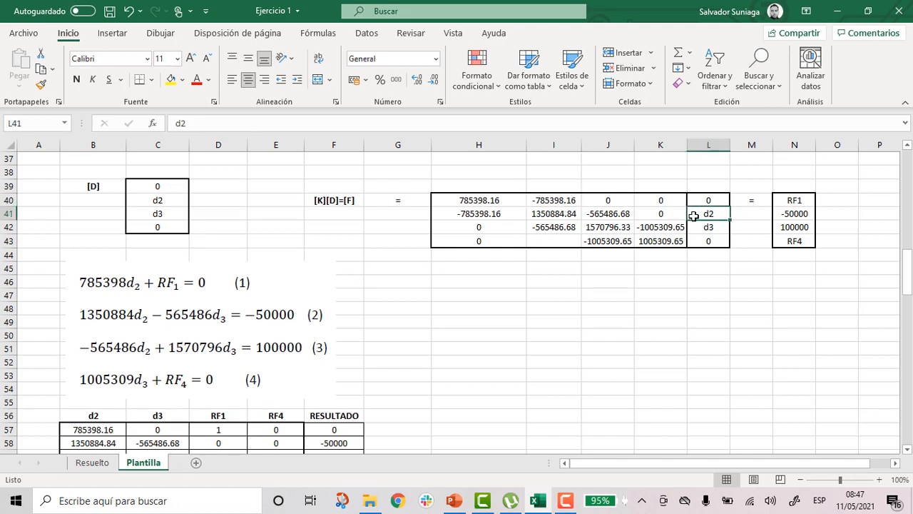
left_click(491, 278)
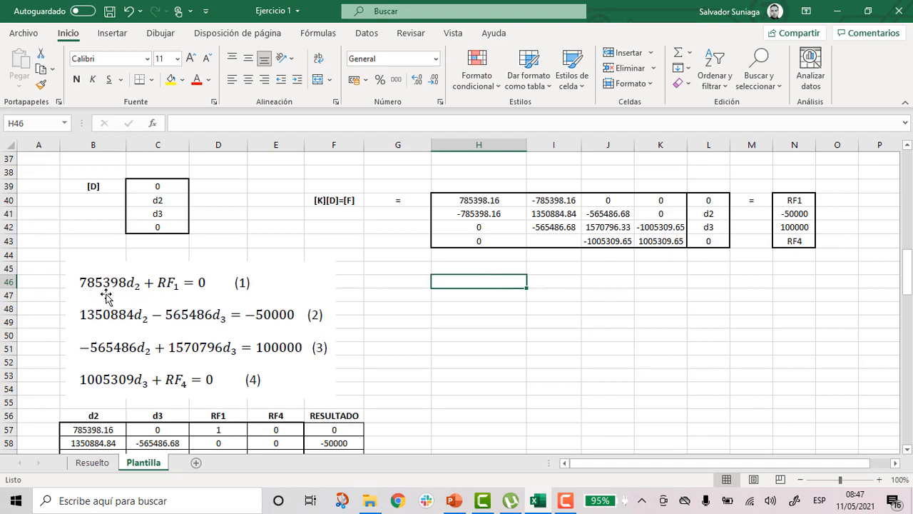
left_click(574, 213)
left_click(575, 202)
left_click(611, 202)
left_click(702, 229)
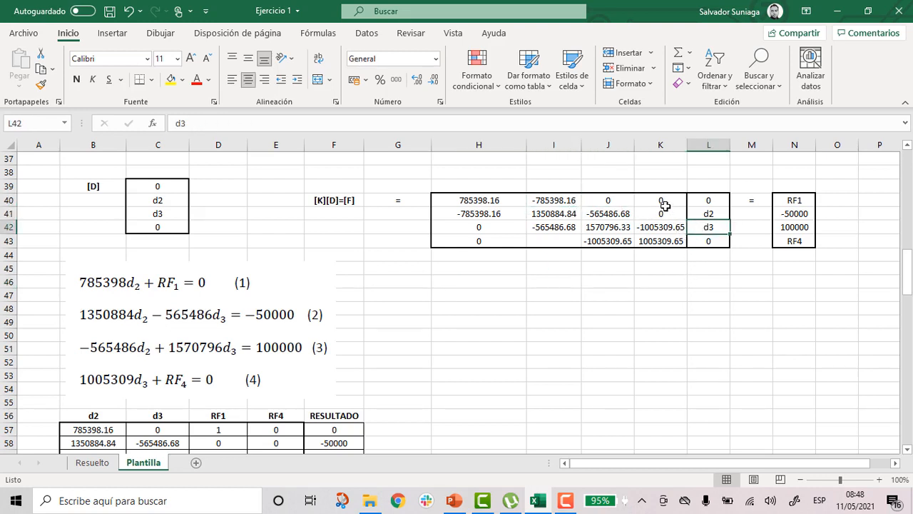
left_click(663, 204)
left_click(703, 242)
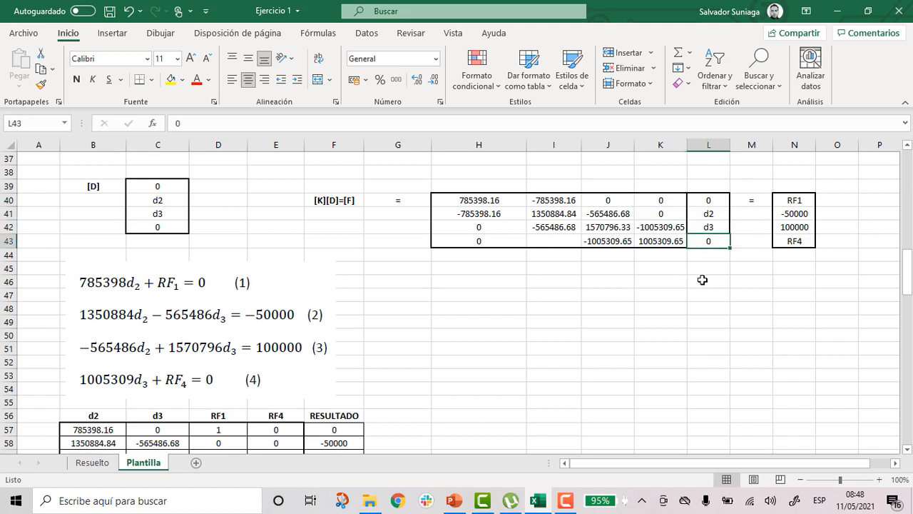
left_click(703, 280)
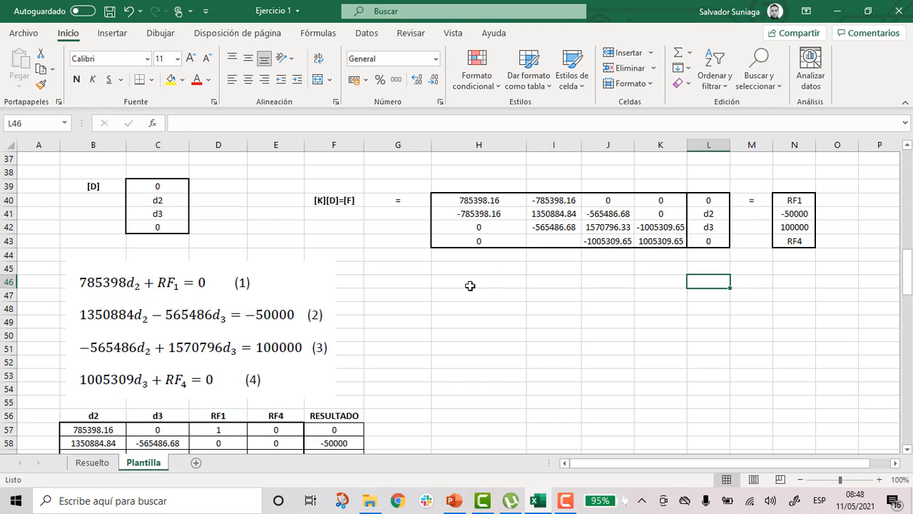
- Trace the second [K] row in H41:K41 against the displacement vector and its force in N41, comparing it with equation (2)
scroll(465, 288, "down", 1)
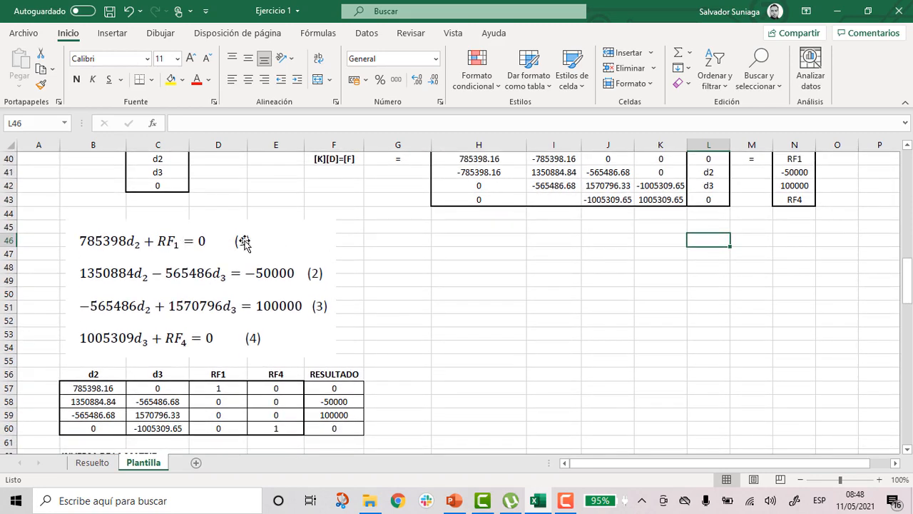
scroll(478, 305, "up", 1)
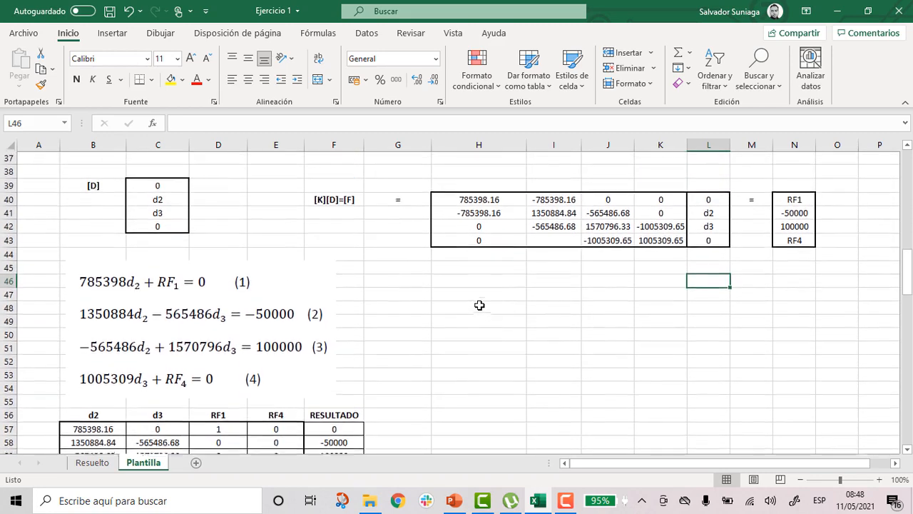
scroll(479, 305, "up", 1)
left_click(491, 255)
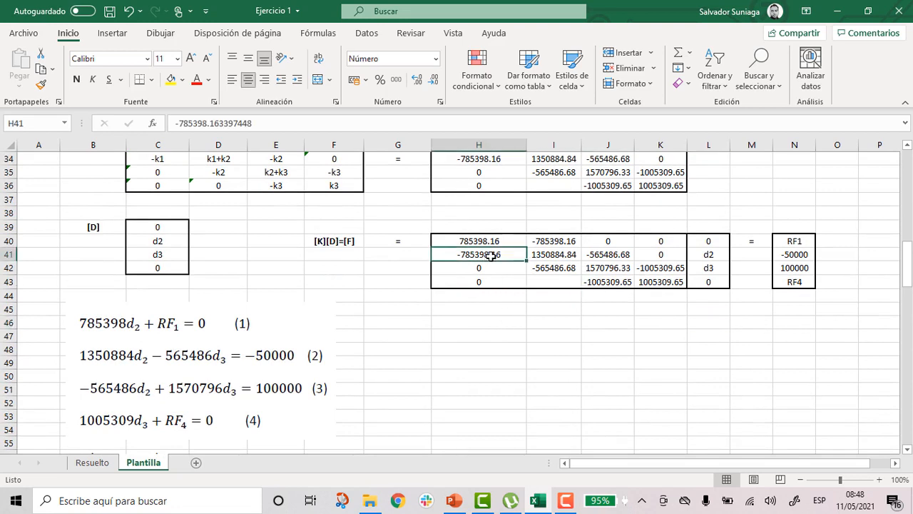
left_click(707, 244)
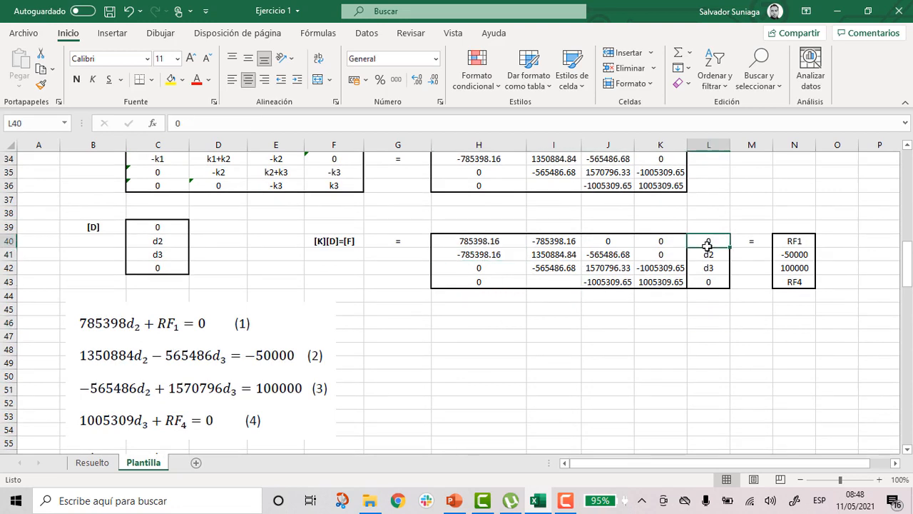
left_click(537, 263)
left_click(548, 259)
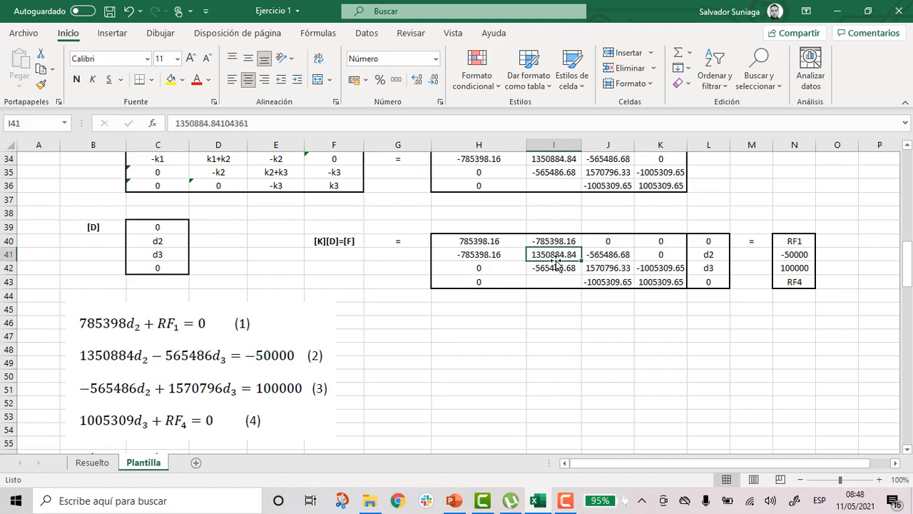
left_click(702, 256)
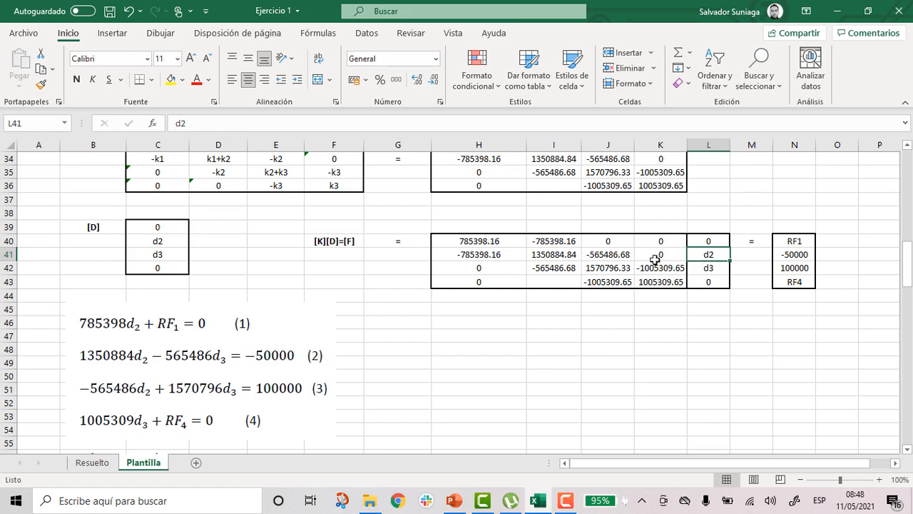
left_click(607, 258)
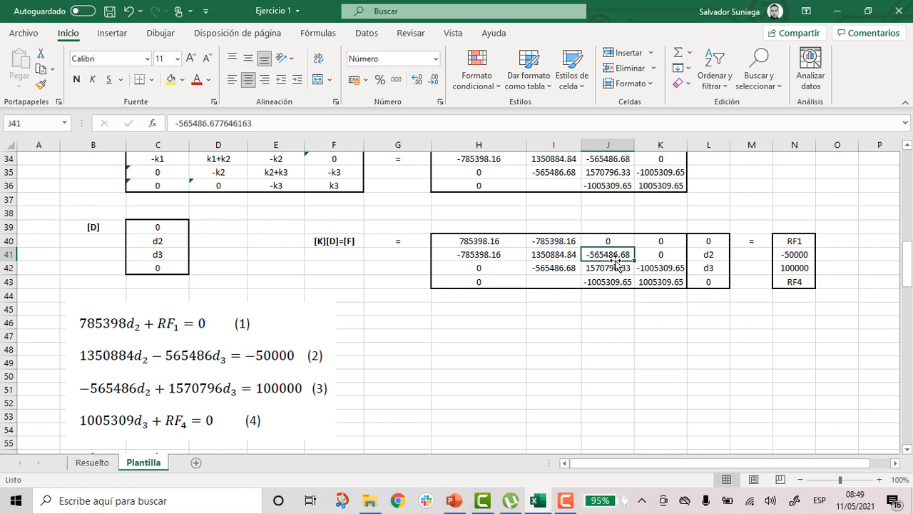
left_click(710, 271)
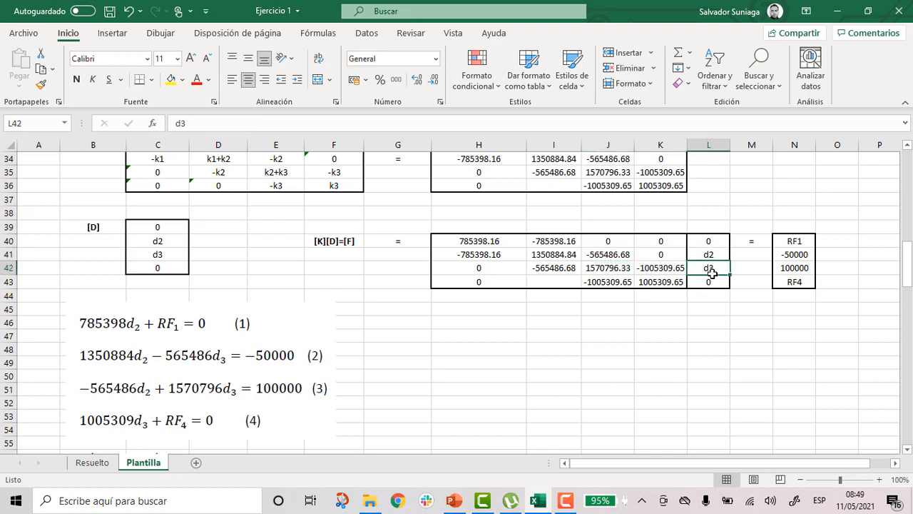
left_click(654, 258)
left_click(704, 280)
left_click(716, 330)
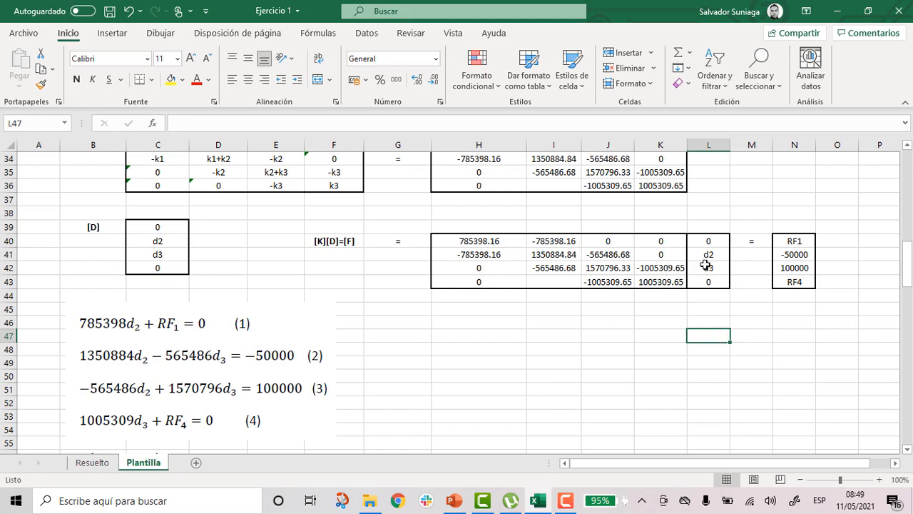
left_click(802, 256)
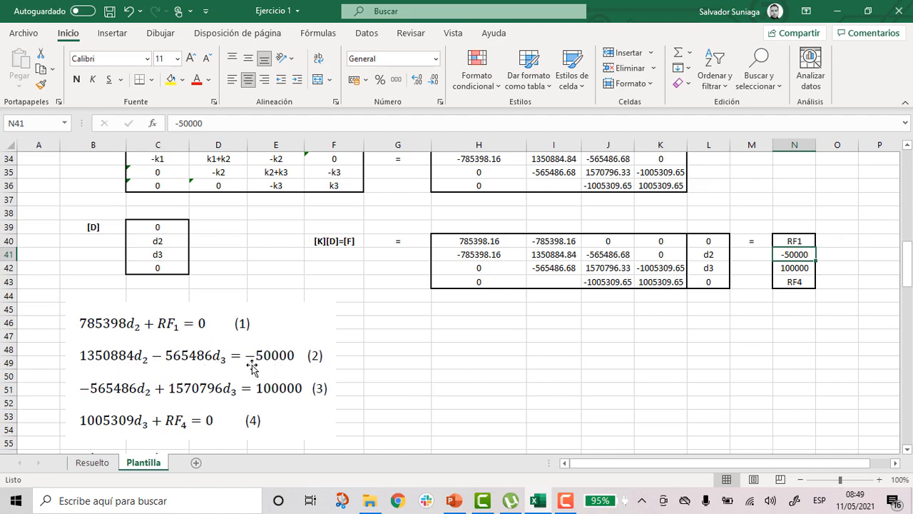
- Trace the third [K] row in H42:K42 against the displacement vector and its force in N42, comparing it with equation (3)
scroll(525, 318, "down", 1)
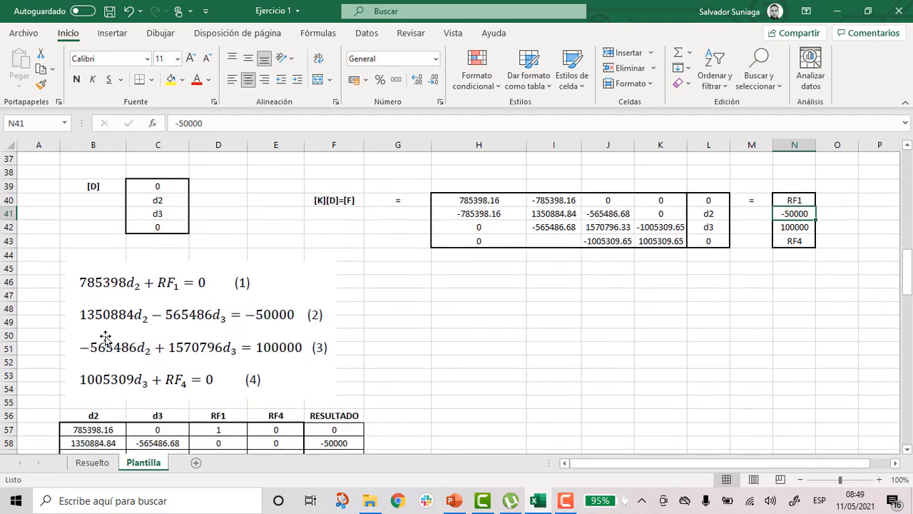
left_click(503, 230)
left_click(701, 200)
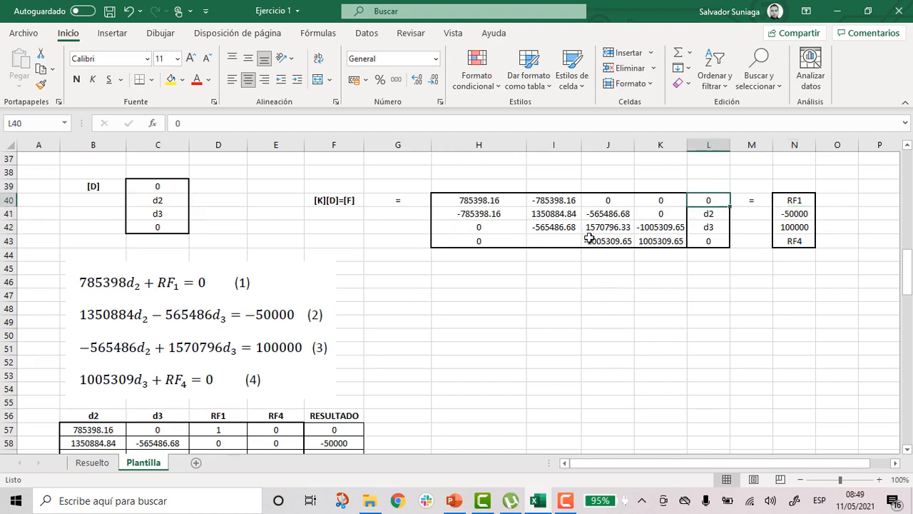
left_click(556, 227)
left_click(702, 214)
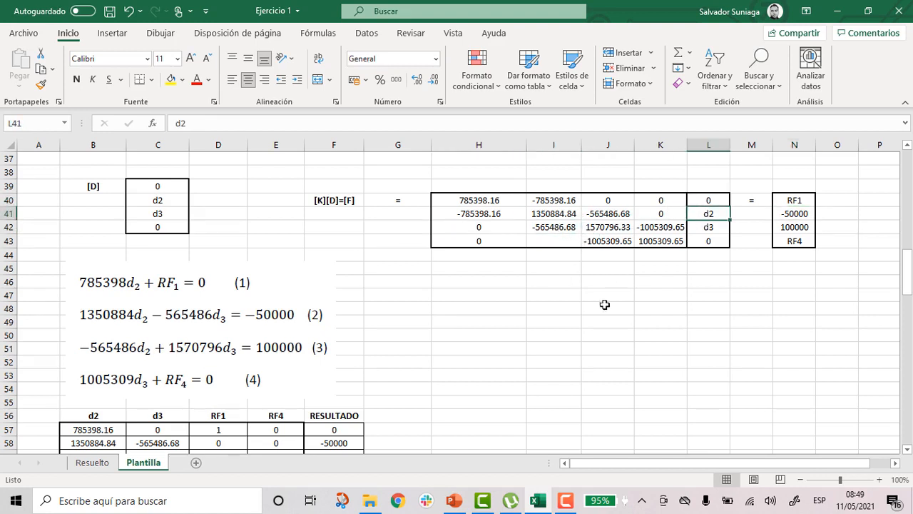
left_click(615, 231)
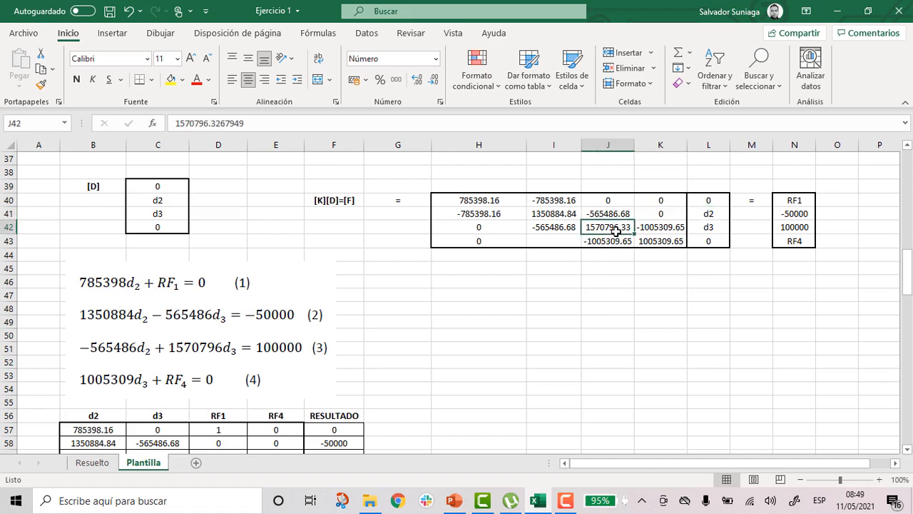
left_click(700, 227)
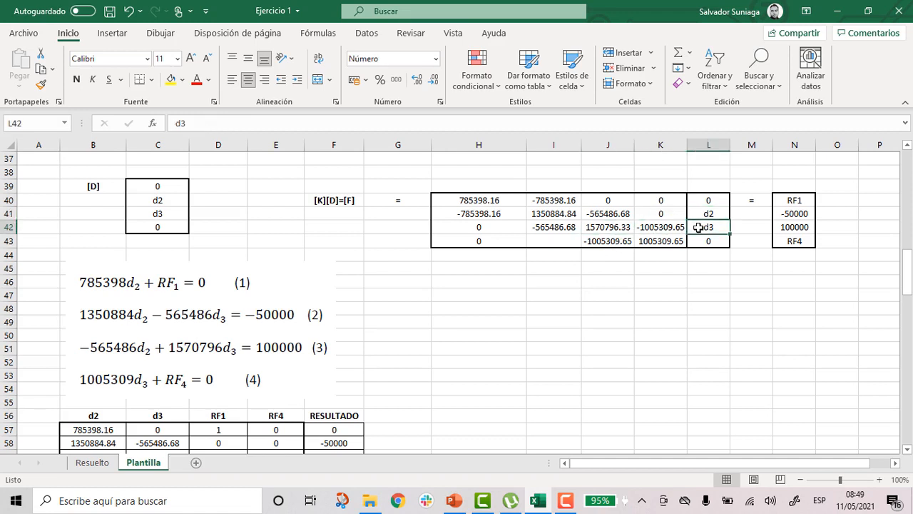
left_click(660, 227)
left_click(706, 240)
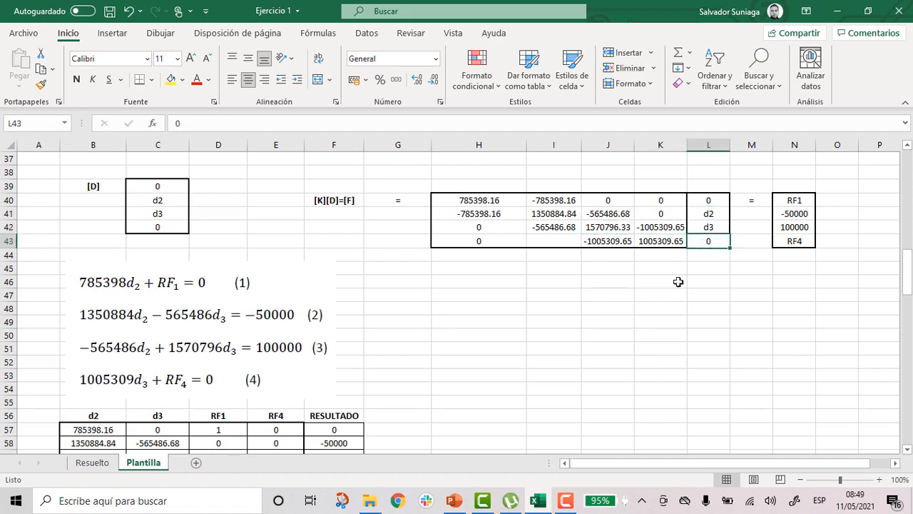
left_click(783, 231)
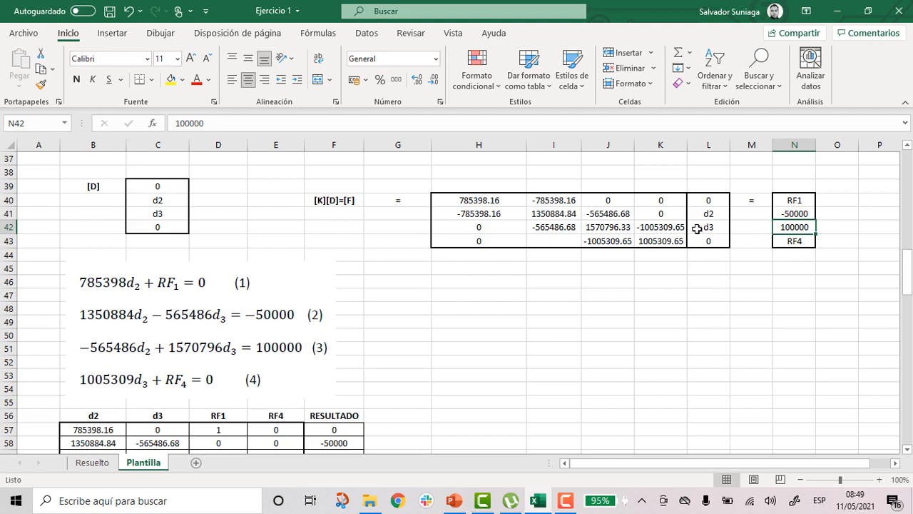
left_click(671, 293)
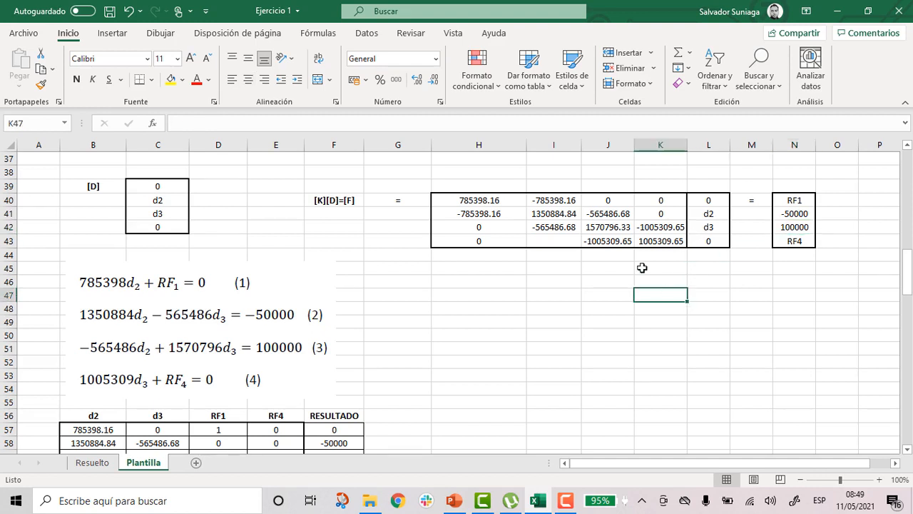
- Enter =0 in the empty cell I36 of the numeric [K] matrix for its missing zero term
left_click(559, 241)
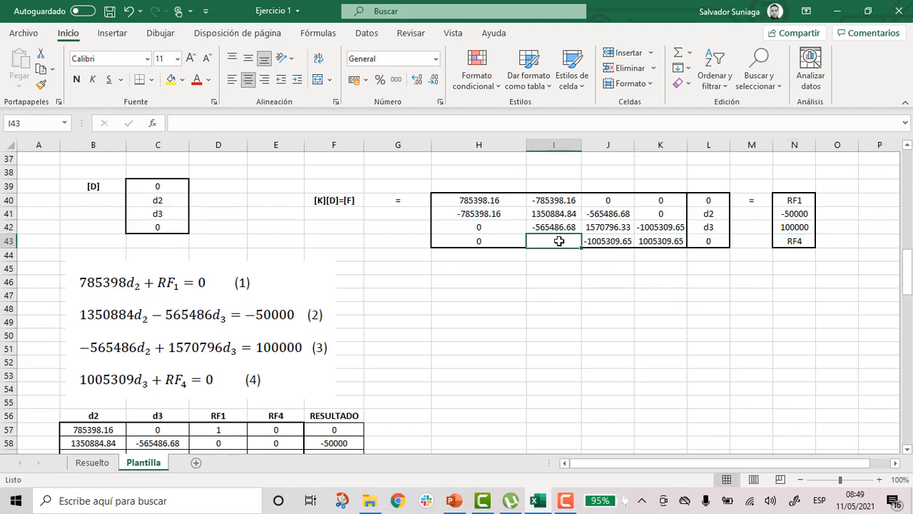
scroll(558, 241, "up", 3)
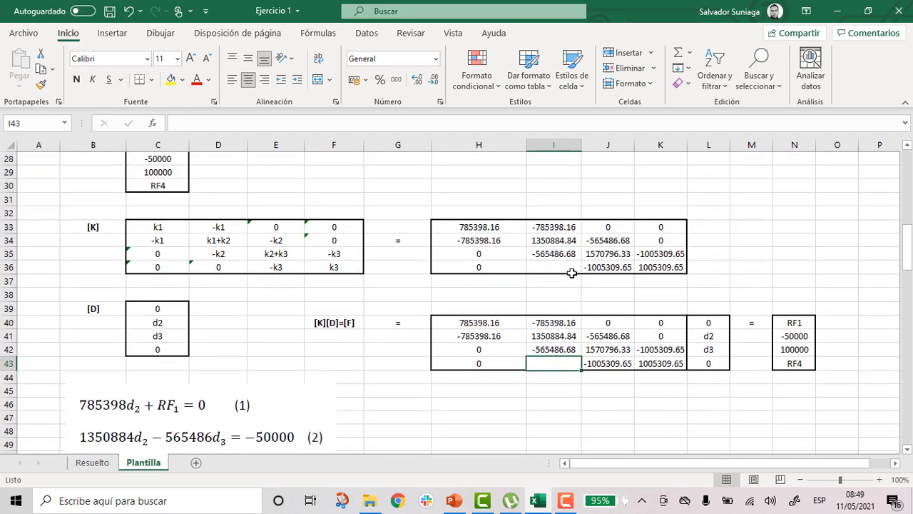
left_click(571, 267)
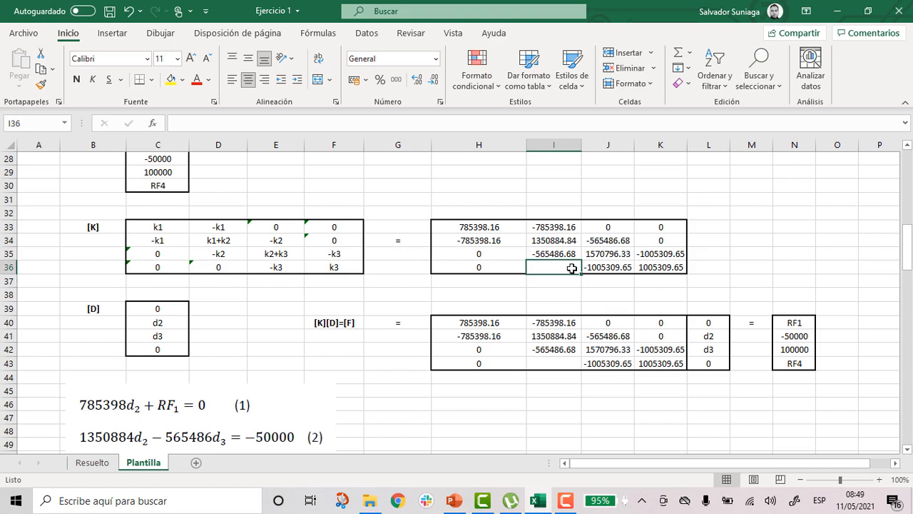
type("=0")
key("Return")
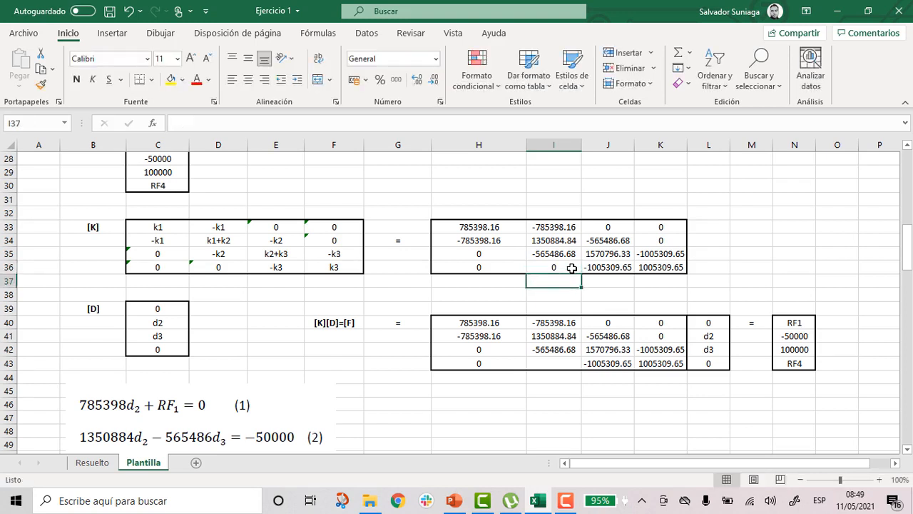
- Enter =0 in the empty cell I43 of the [K][D]=[F] matrix for its missing zero term
left_click(557, 368)
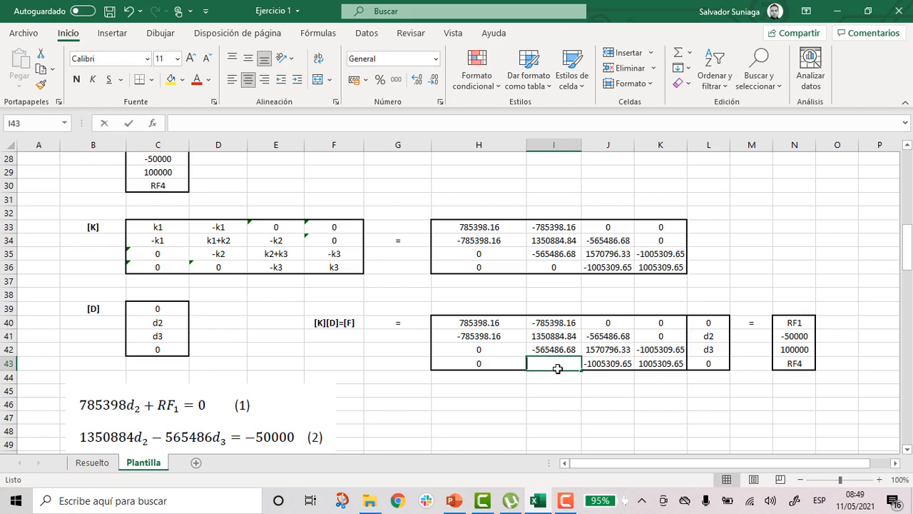
type("=0")
key("Return")
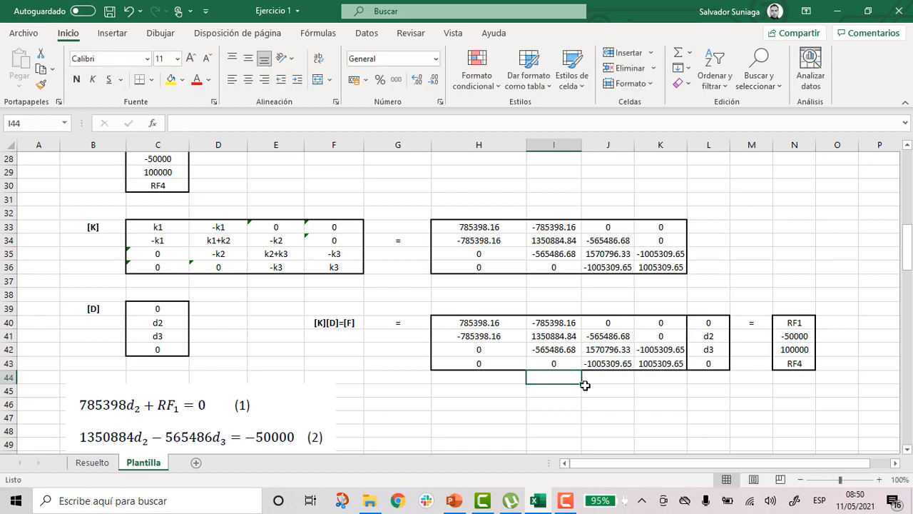
- Trace the fourth [K] row in H43:K43 term by term against the displacement vector, comparing it with force RF4 and equation (4)
scroll(584, 385, "down", 2)
left_click(640, 312)
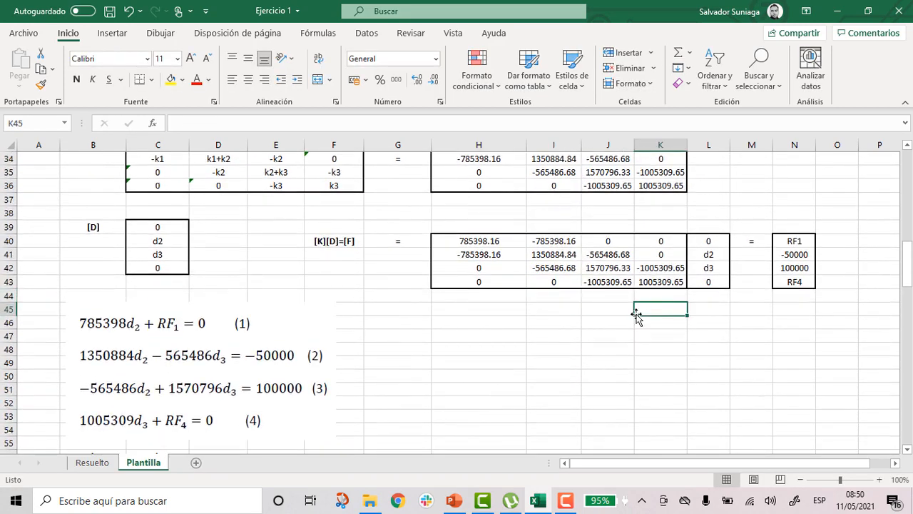
left_click(485, 282)
left_click(722, 241)
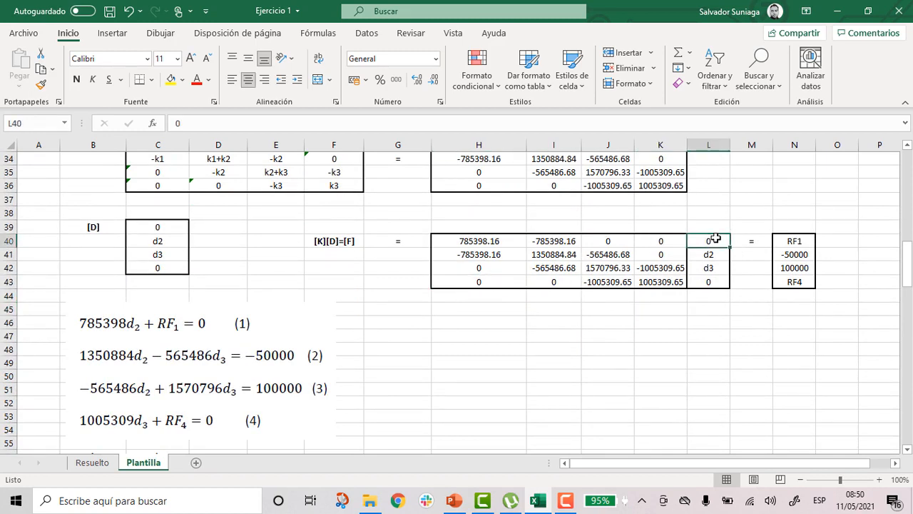
left_click(548, 287)
left_click(711, 253)
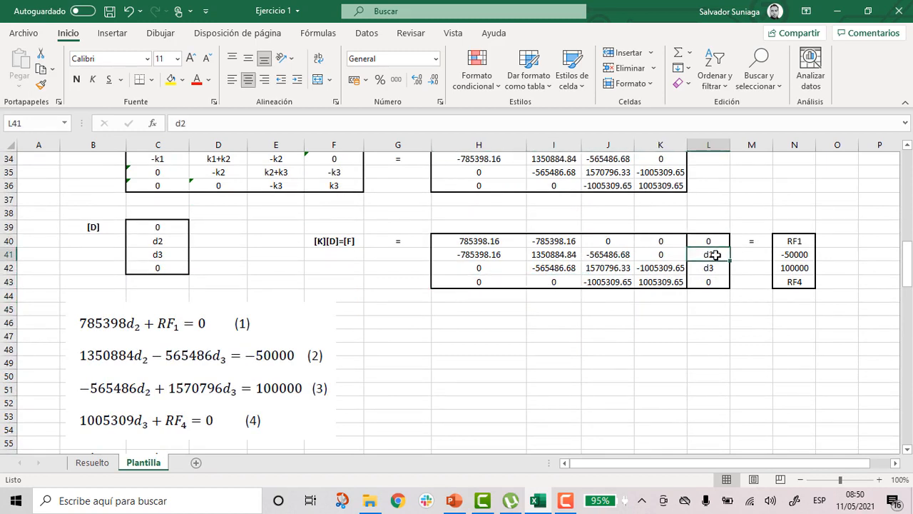
left_click(610, 284)
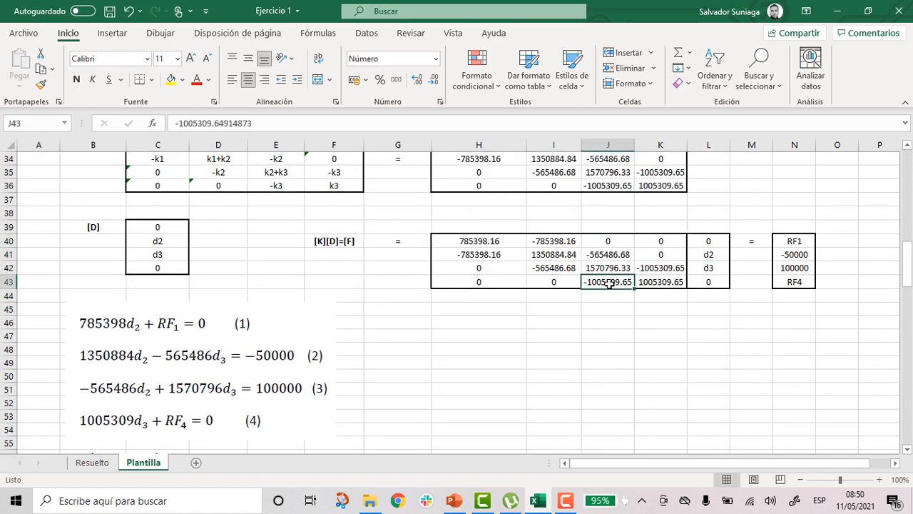
left_click(709, 268)
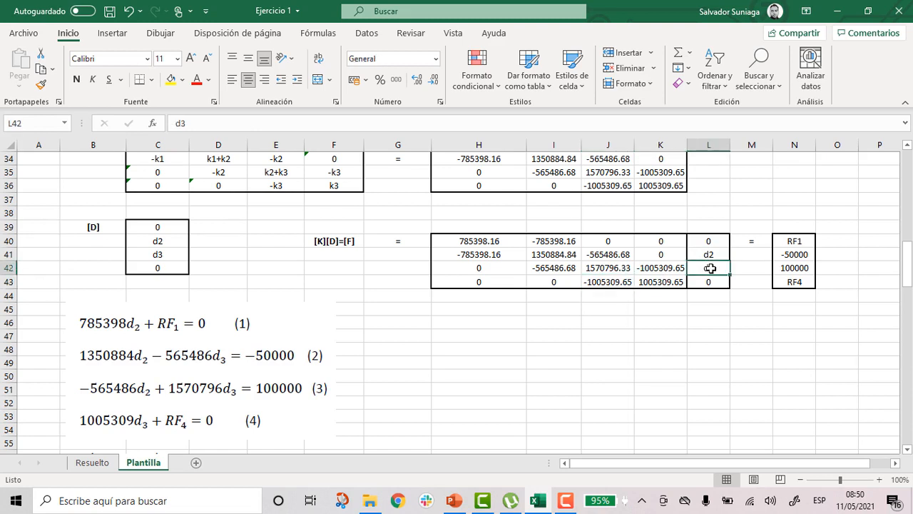
left_click(662, 282)
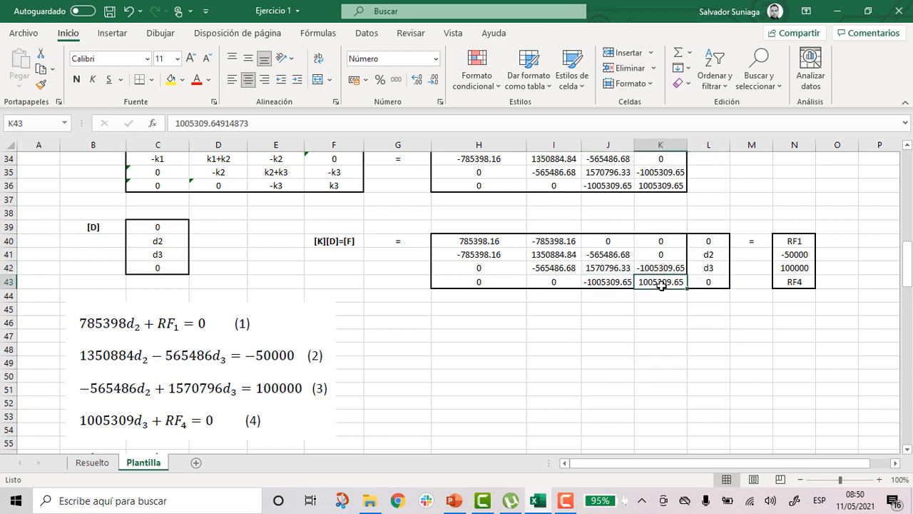
left_click(696, 286)
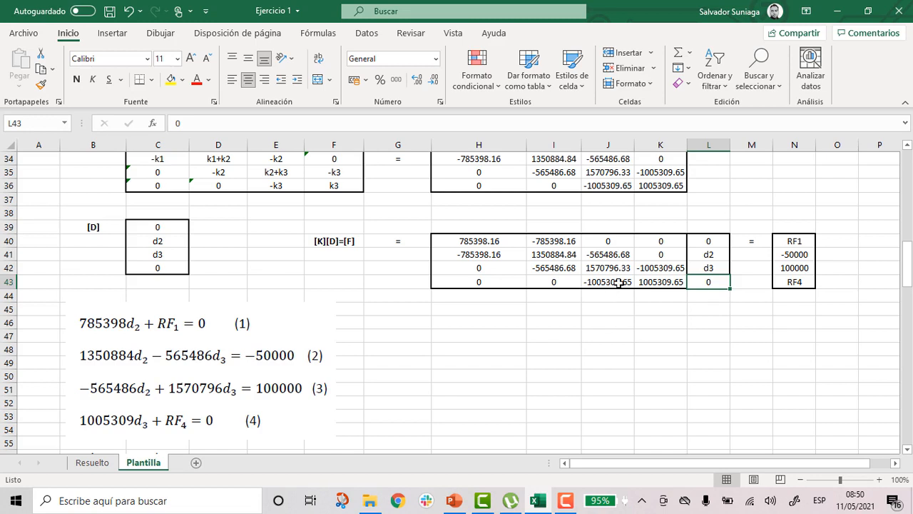
left_click(706, 269)
left_click(640, 305)
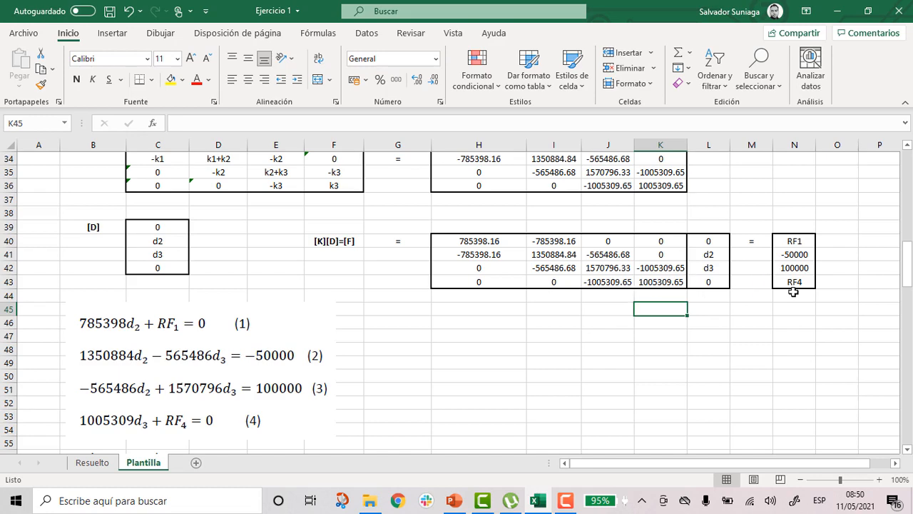
- Review equations (1) to (4) alongside the coefficient table and the empty inverse matrix and unknowns sections below them
scroll(794, 289, "down", 1)
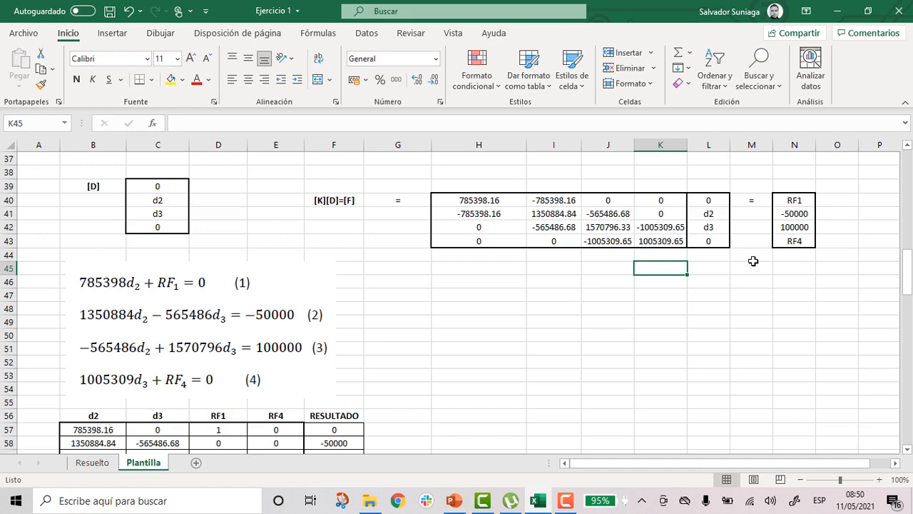
scroll(247, 339, "down", 1)
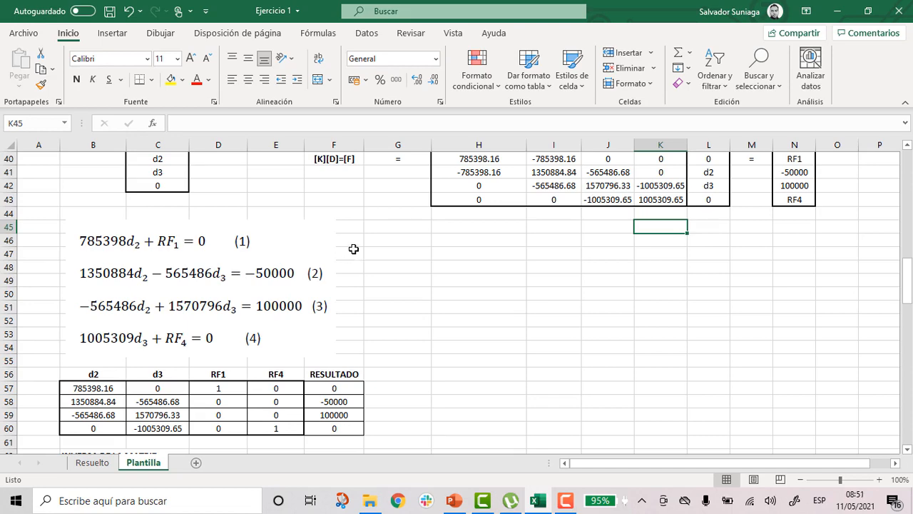
scroll(360, 261, "down", 1)
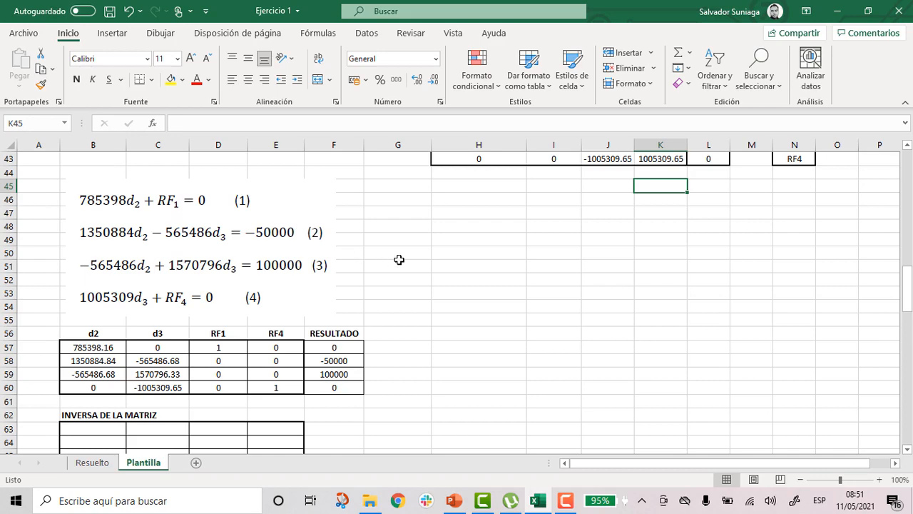
scroll(399, 259, "down", 4)
scroll(400, 258, "up", 2)
scroll(399, 259, "up", 1)
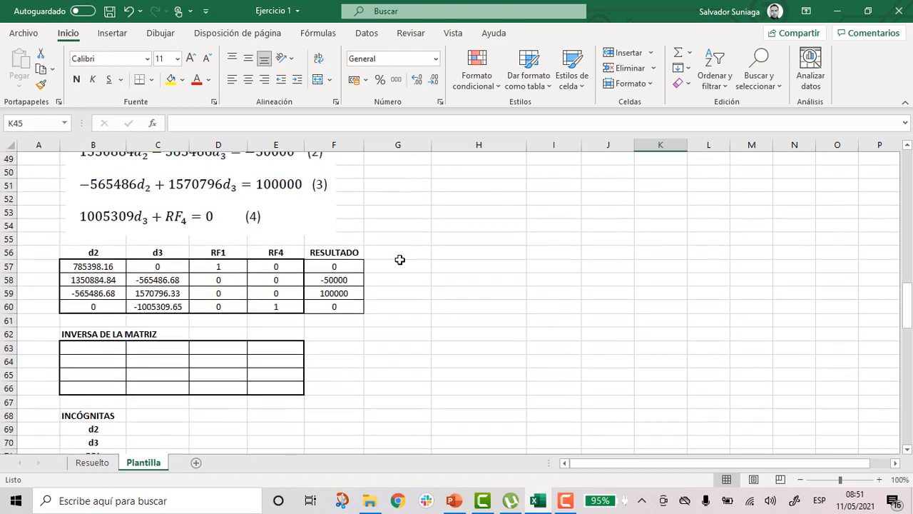
scroll(418, 262, "up", 2)
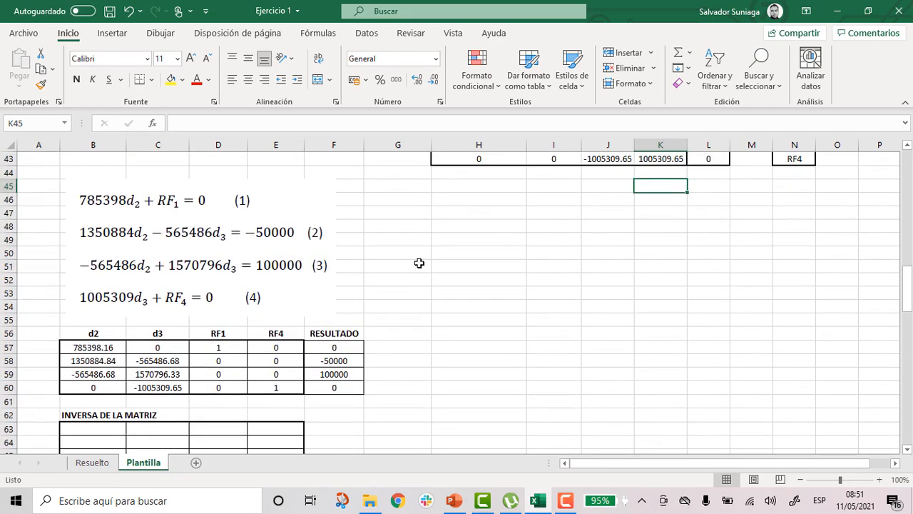
scroll(419, 263, "down", 2)
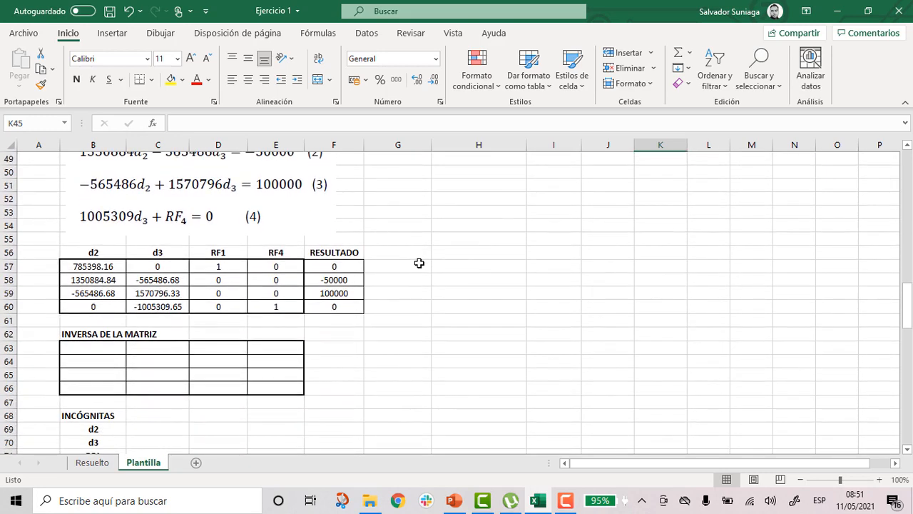
scroll(419, 263, "up", 1)
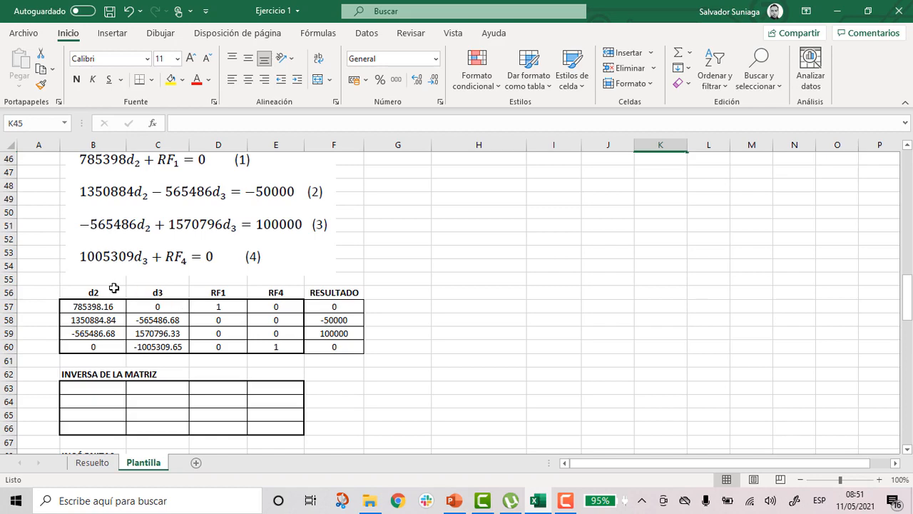
scroll(118, 299, "up", 2)
scroll(119, 298, "down", 1)
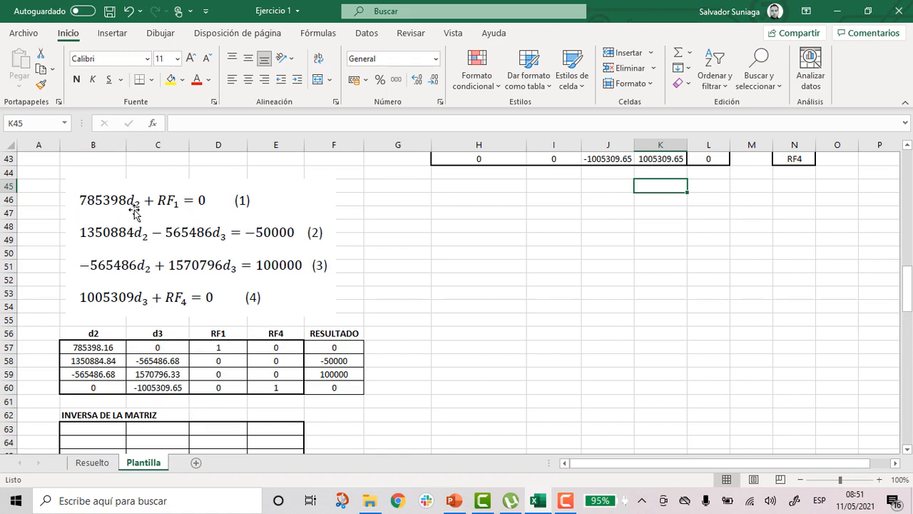
- Check the coefficients in B57:E60 and the RESULTADO values in F57:F60 against equations (1) to (4)
left_click(103, 348)
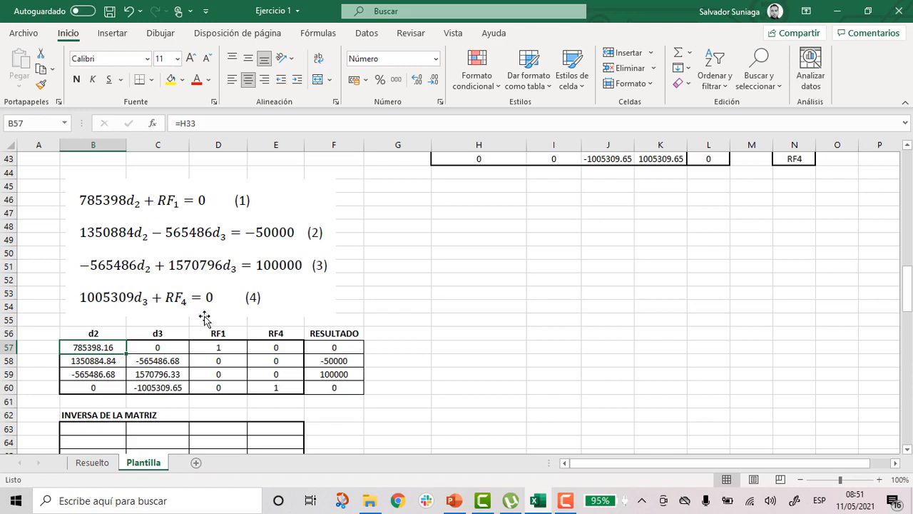
left_click(271, 357)
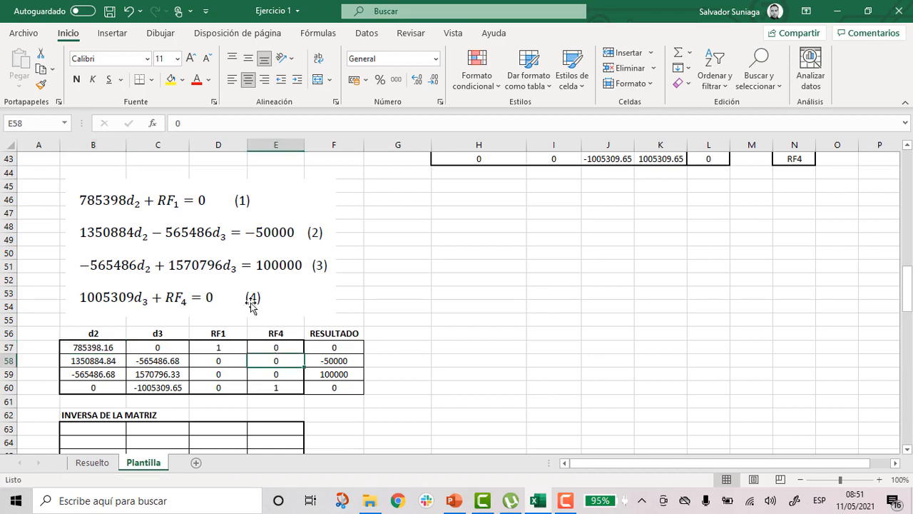
scroll(400, 271, "down", 1)
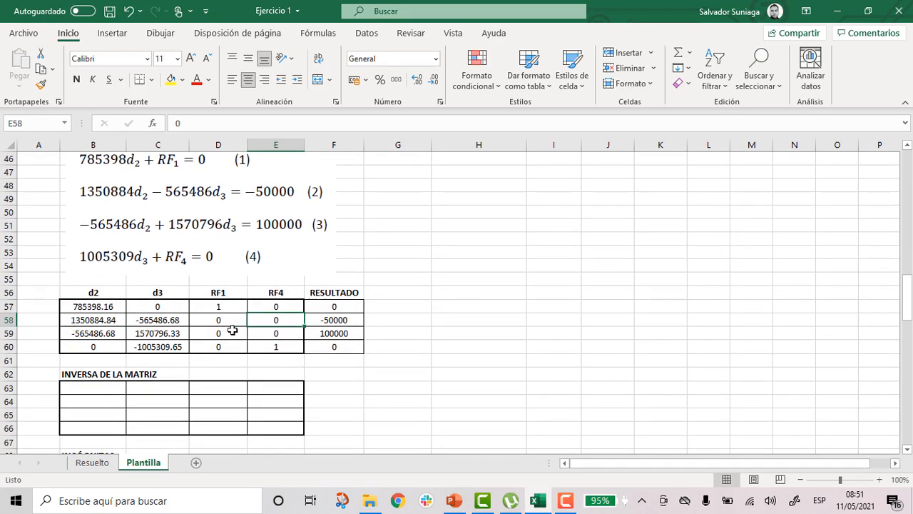
left_click(383, 282)
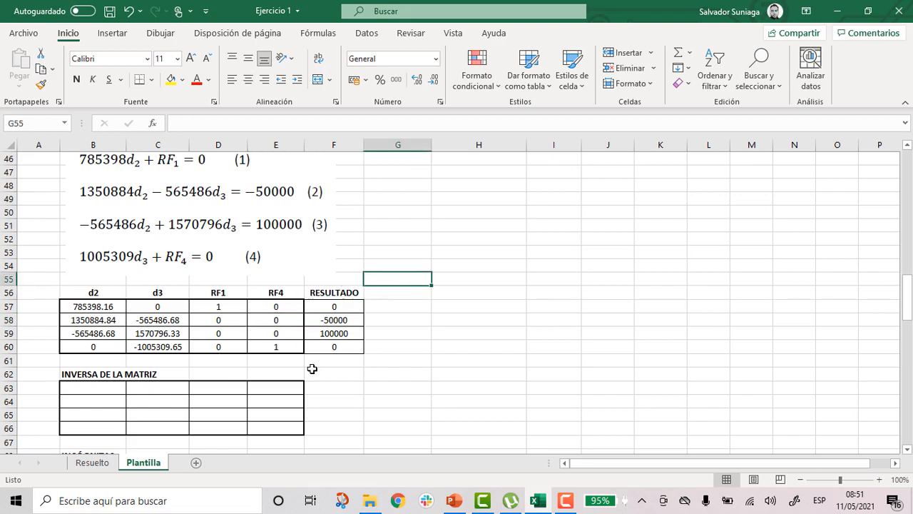
scroll(430, 314, "up", 1)
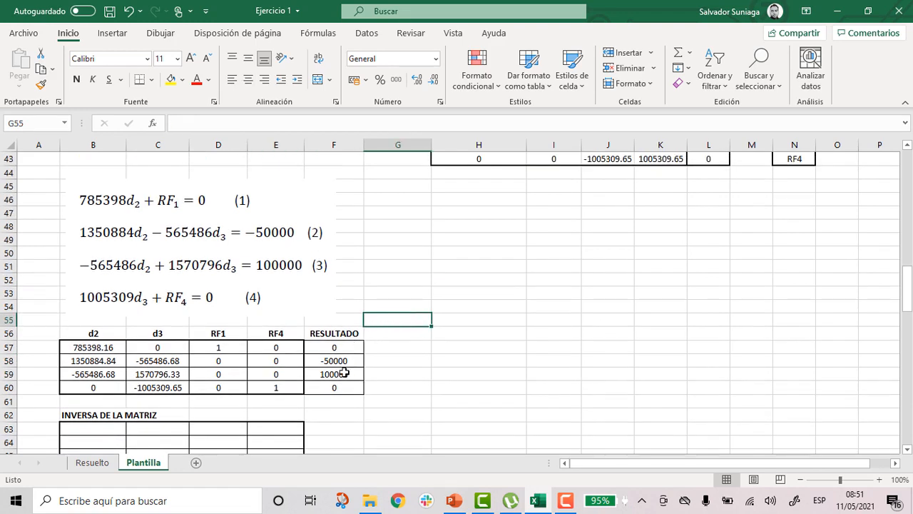
left_click_drag(345, 348, 347, 384)
left_click(405, 349)
scroll(406, 348, "down", 2)
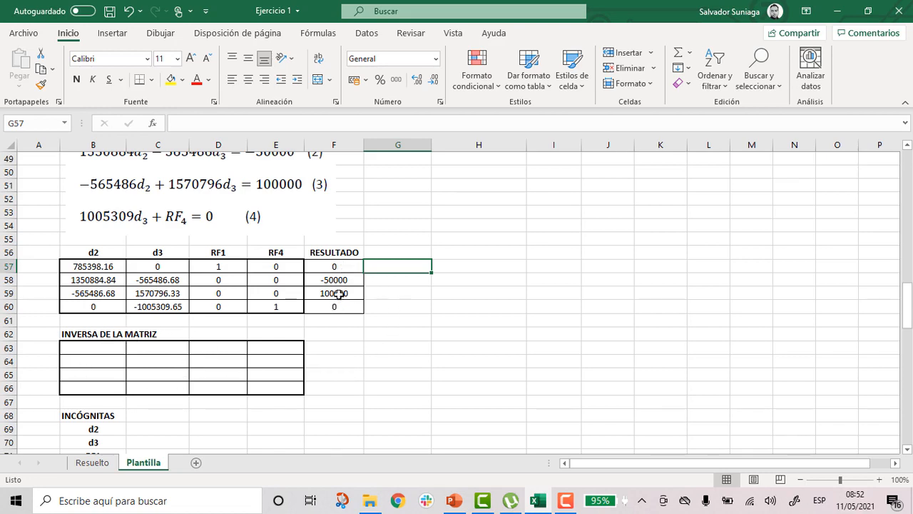
- Fill the INVERSA DE LA MATRIZ range B63:E66 with the array formula =MINVERSA(B57:E60)
scroll(336, 289, "down", 2)
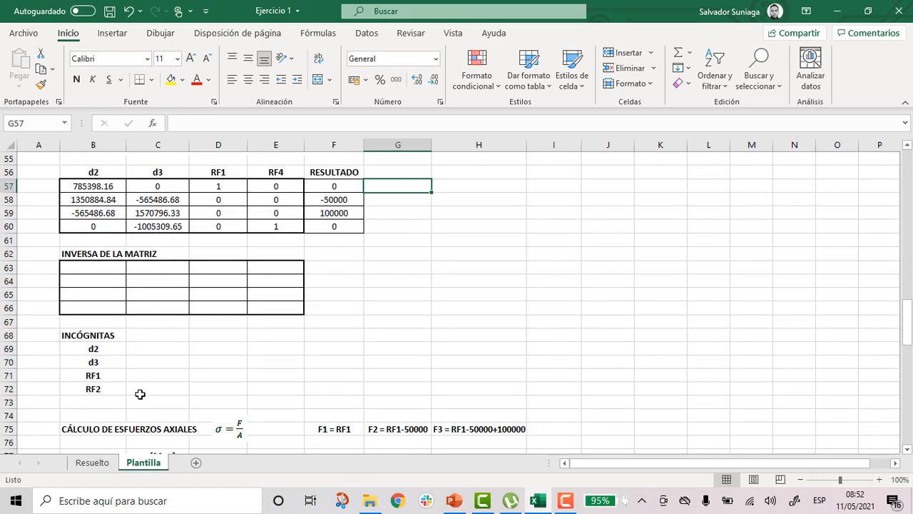
scroll(377, 314, "up", 1)
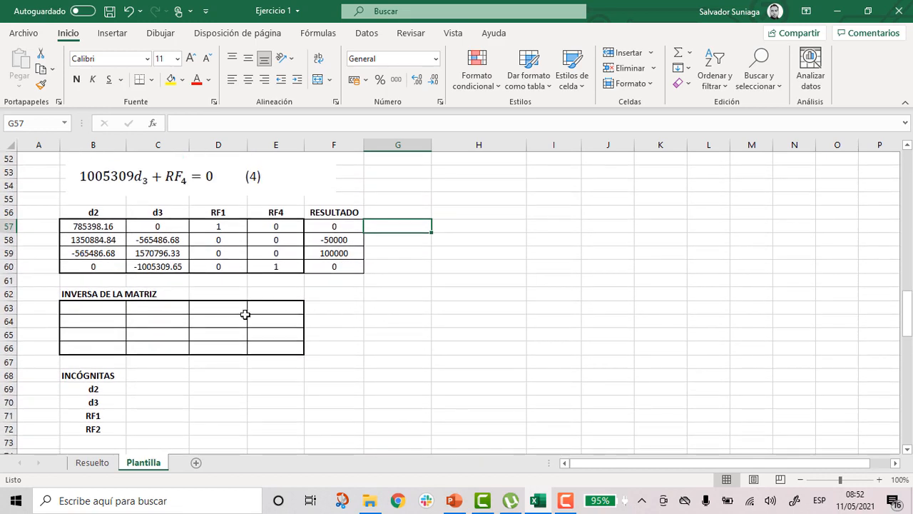
left_click_drag(98, 307, 263, 348)
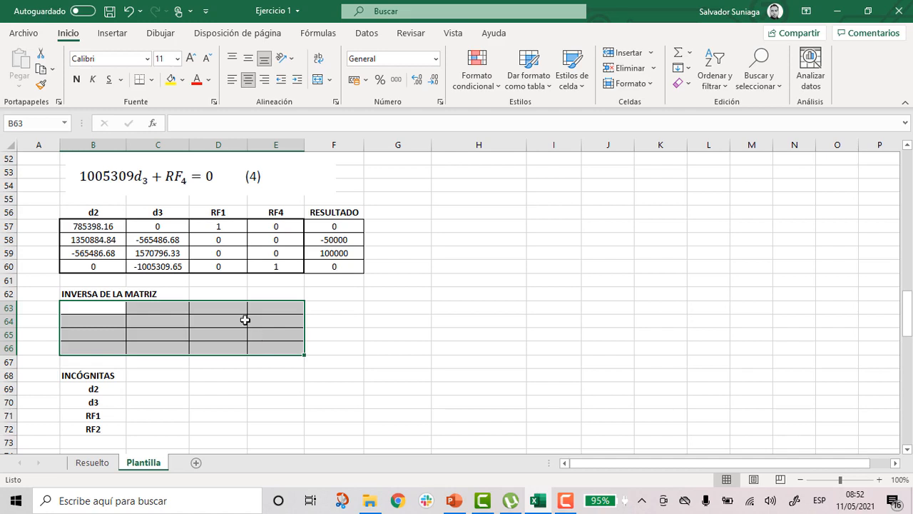
left_click(186, 121)
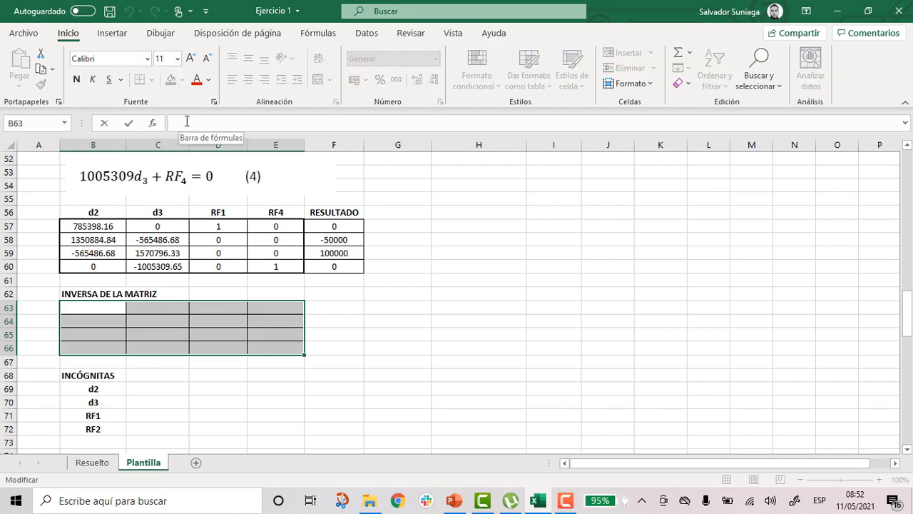
type("=")
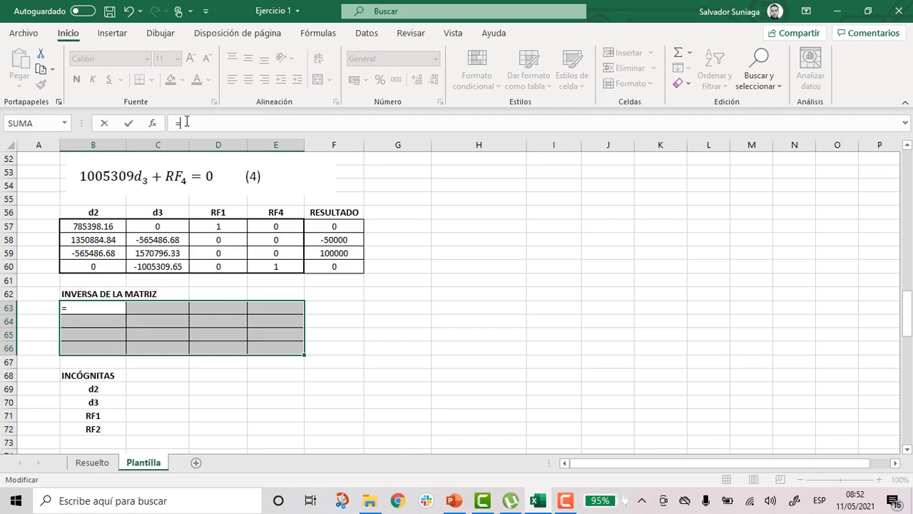
type("m")
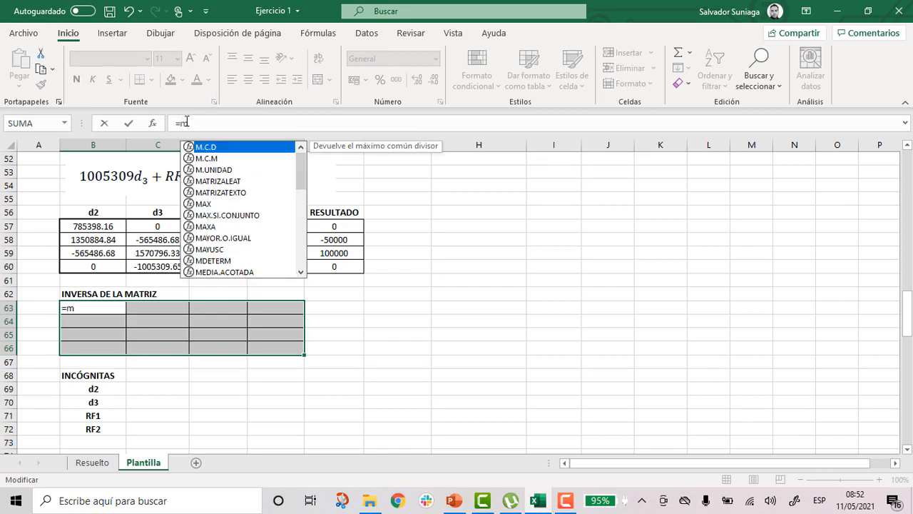
type("inv")
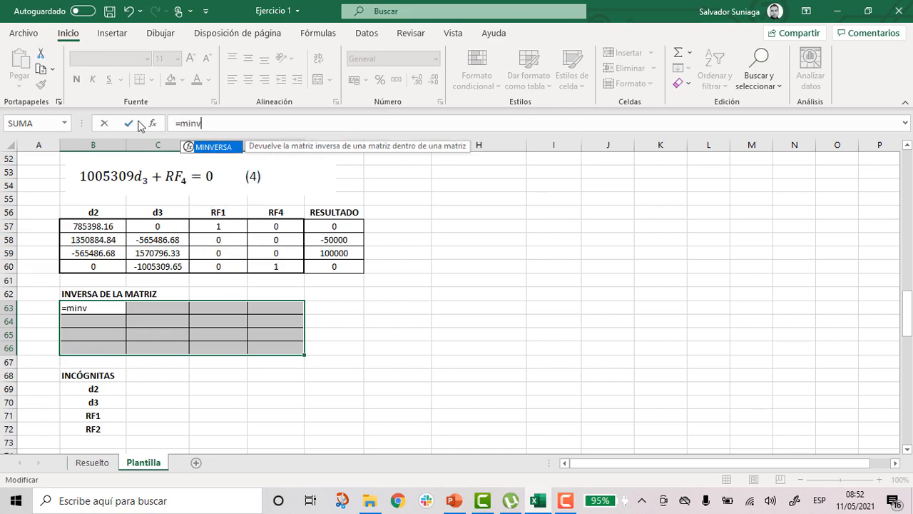
double_click(199, 148)
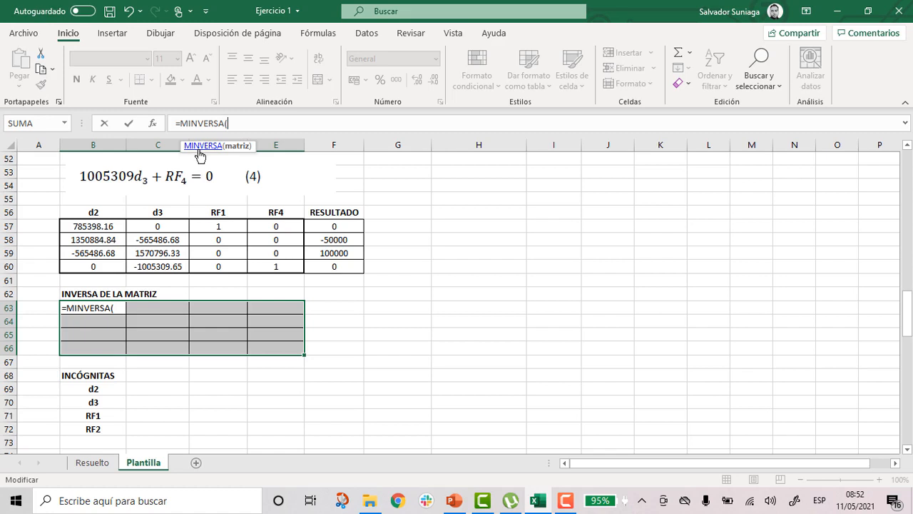
left_click_drag(107, 226, 259, 267)
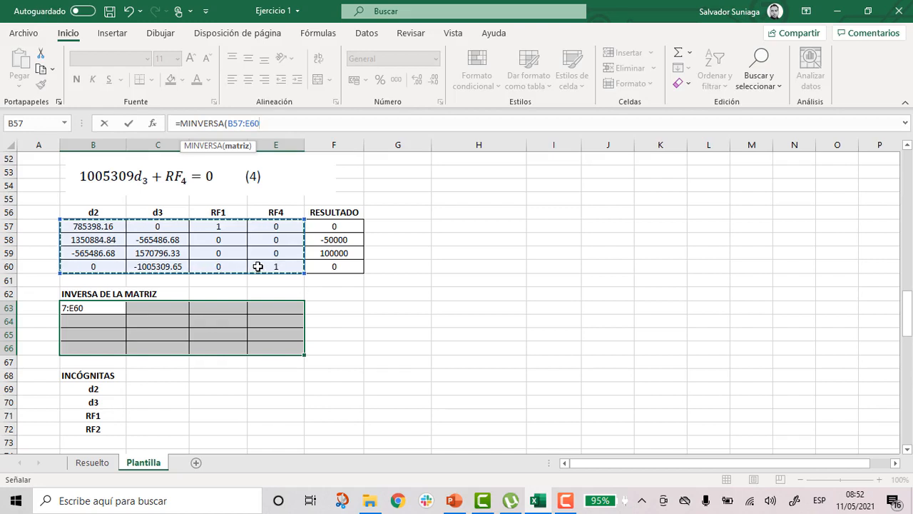
type("))")
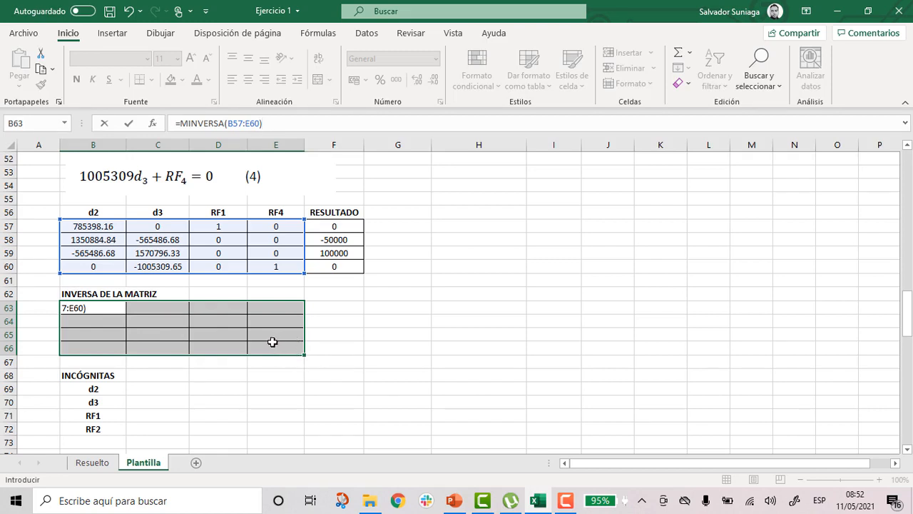
key("ctrl+shift+Return")
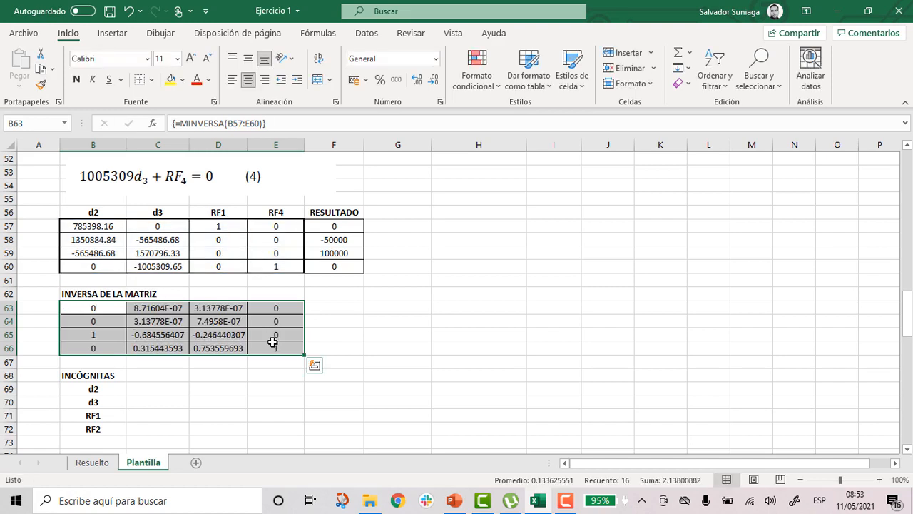
- Review the coefficient matrix B57:E60, its inverse in B63:E66 and the RESULTADO vector F57:F60 as the inputs for solving the unknowns
left_click(346, 330)
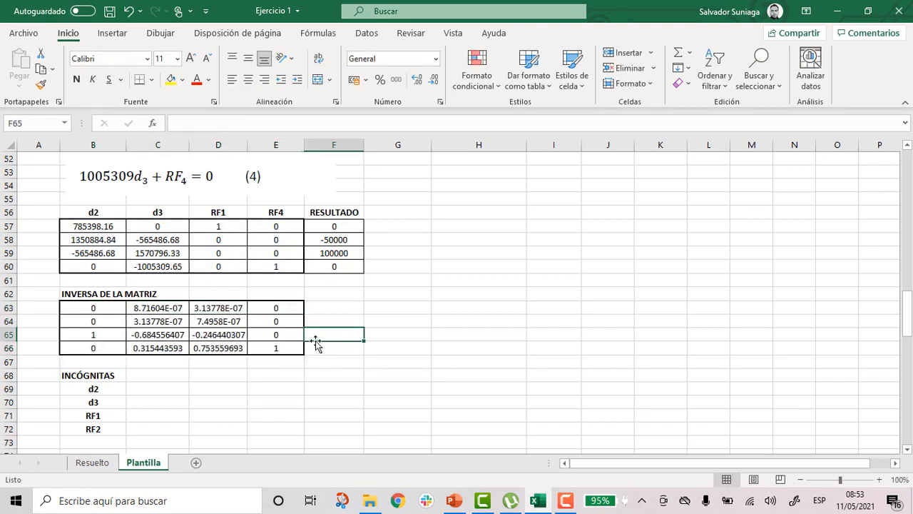
left_click_drag(91, 225, 265, 265)
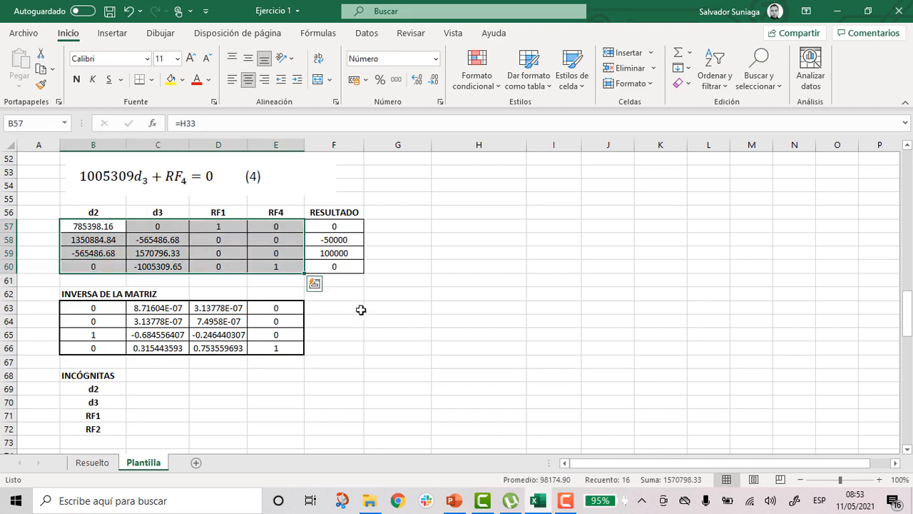
left_click(216, 280)
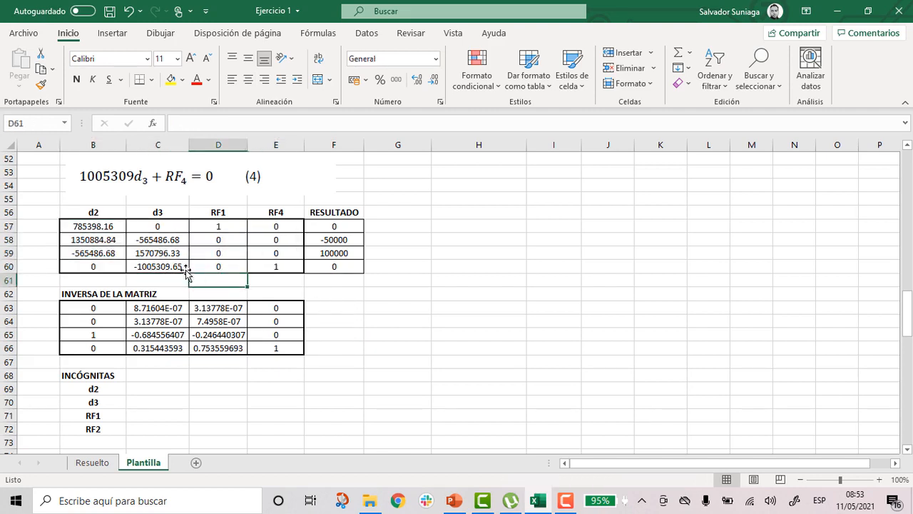
left_click(324, 308)
scroll(289, 298, "down", 1)
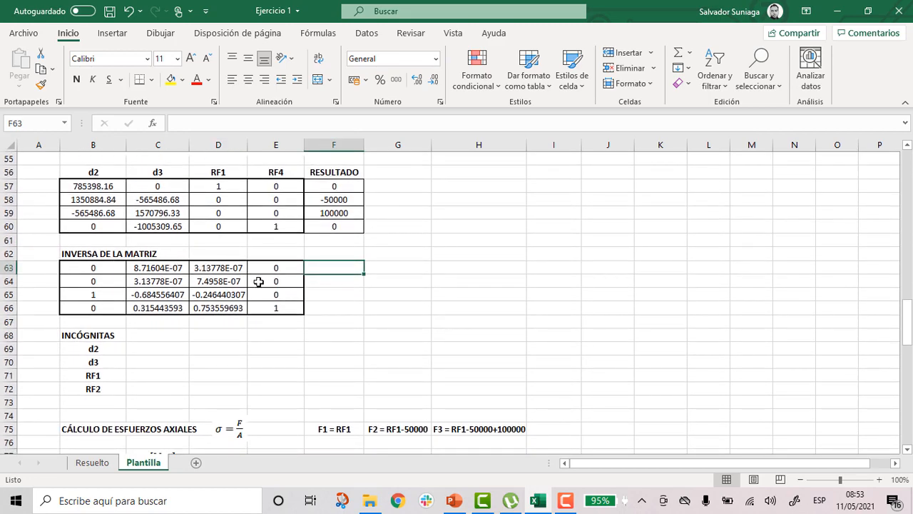
scroll(337, 255, "up", 1)
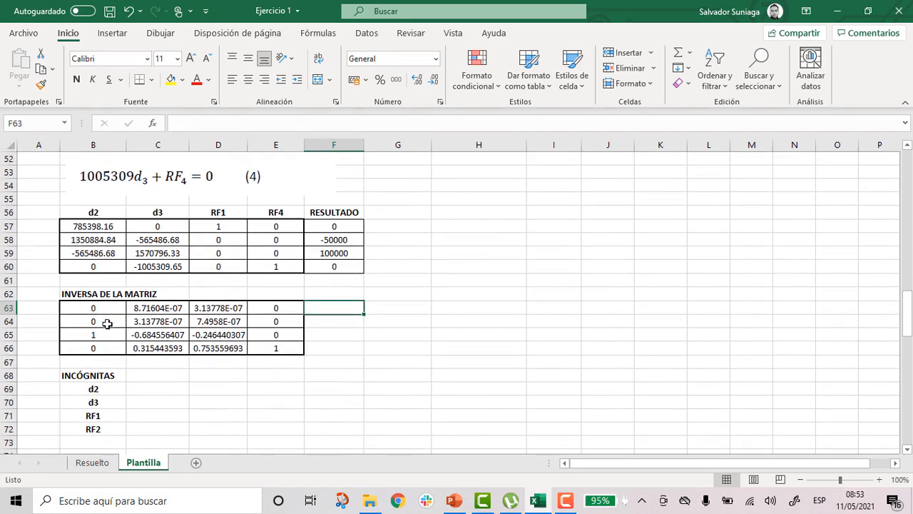
left_click(408, 278)
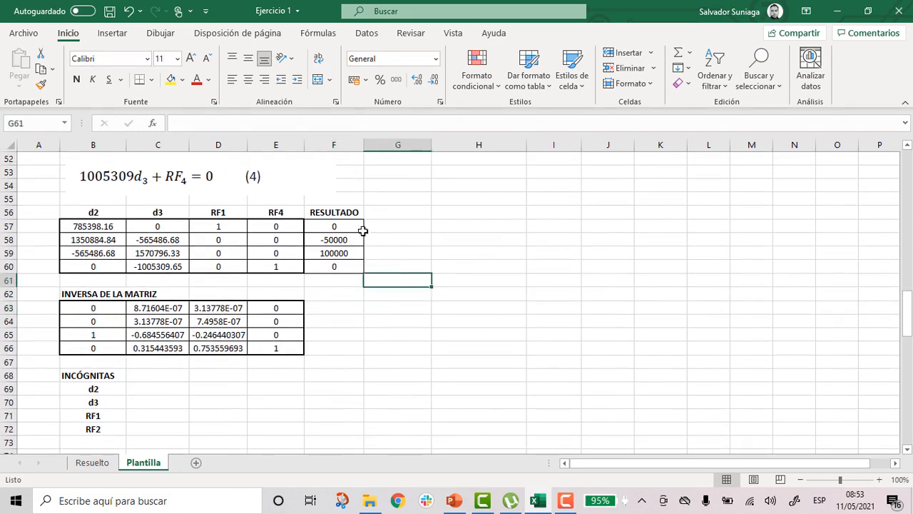
left_click_drag(349, 230, 350, 267)
left_click(381, 307)
scroll(374, 339, "down", 2)
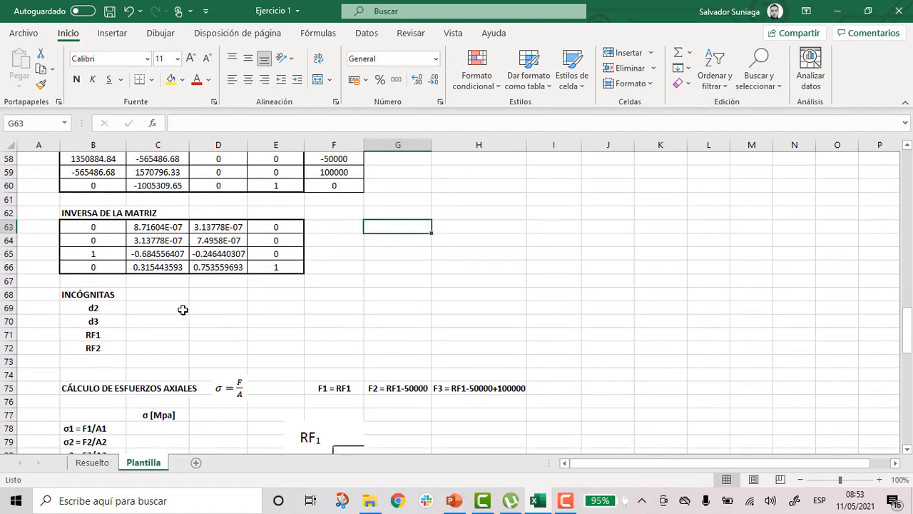
- Fill the INCÓGNITAS range C69:C72 with the array formula =MMULT(B63:E66;F57:F60)
left_click_drag(146, 306, 162, 355)
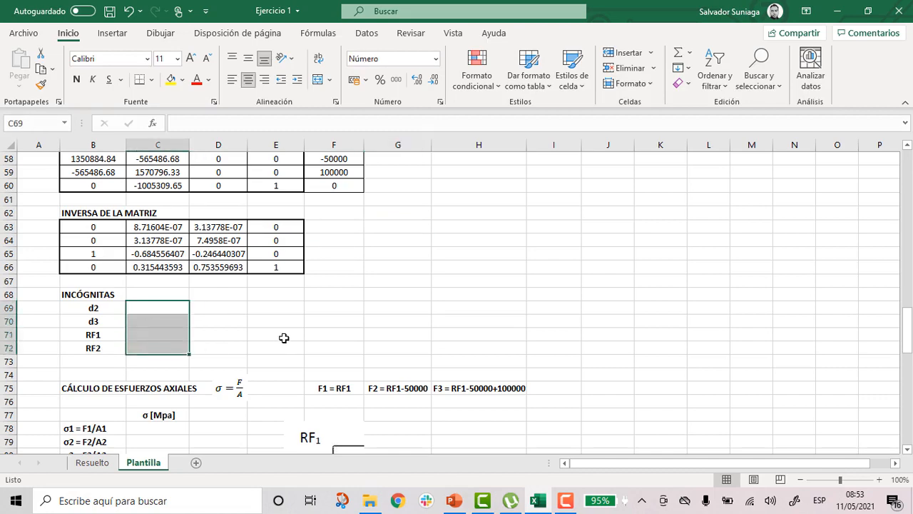
scroll(280, 338, "up", 1)
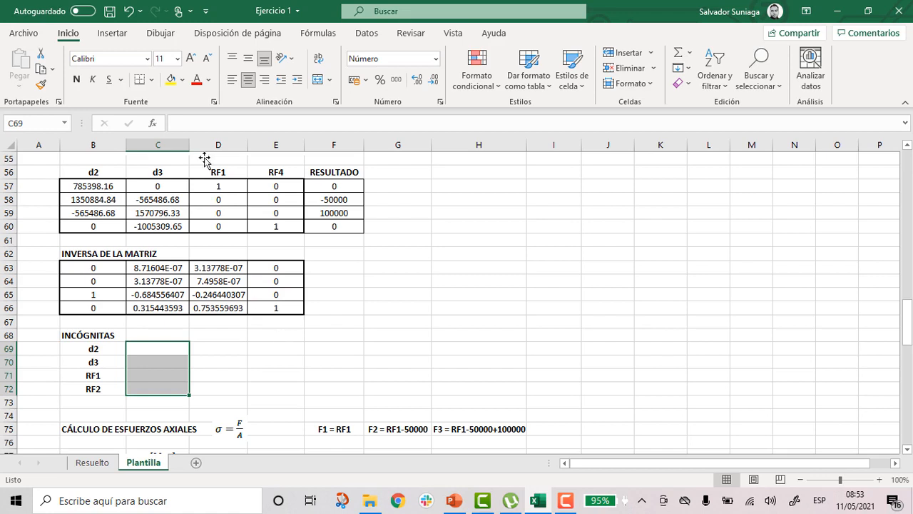
left_click(186, 121)
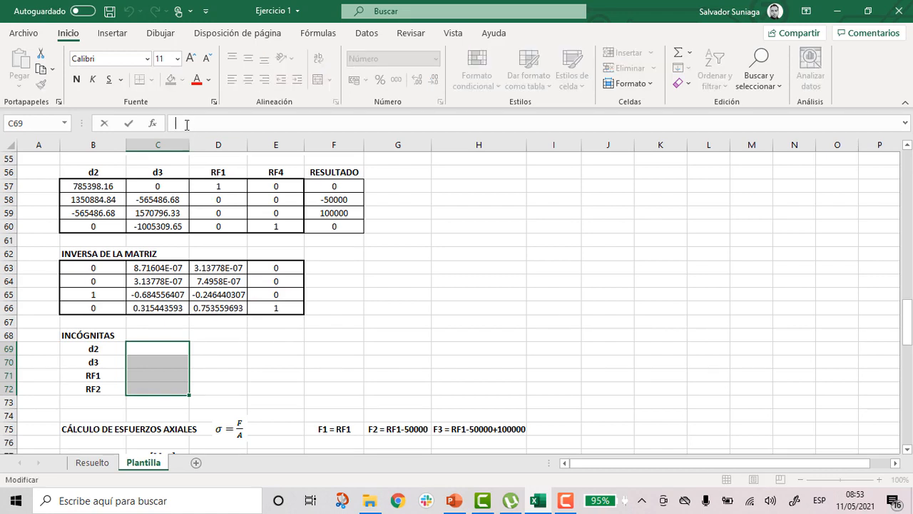
type("=mmul")
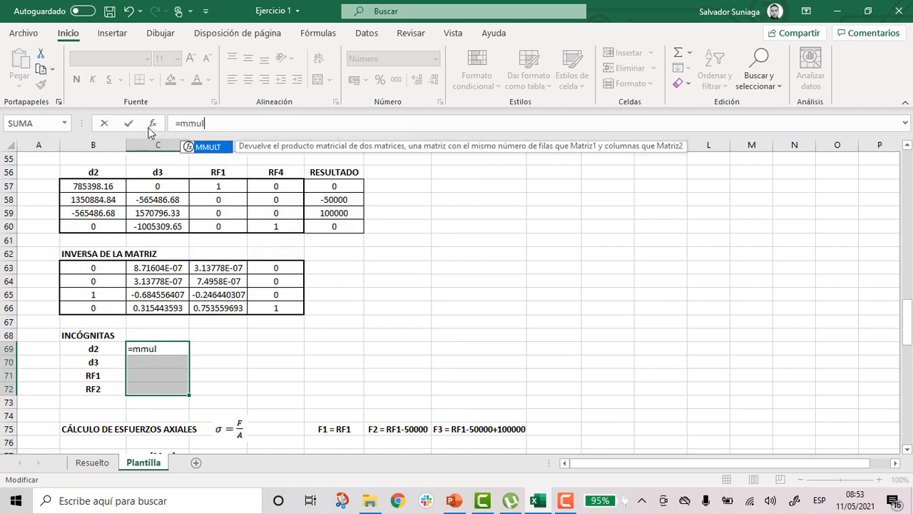
double_click(205, 148)
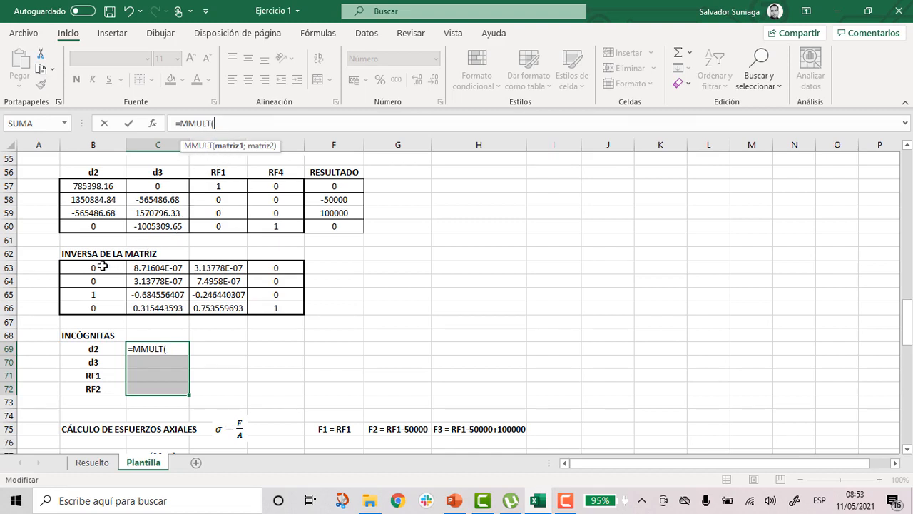
left_click_drag(95, 266, 265, 305)
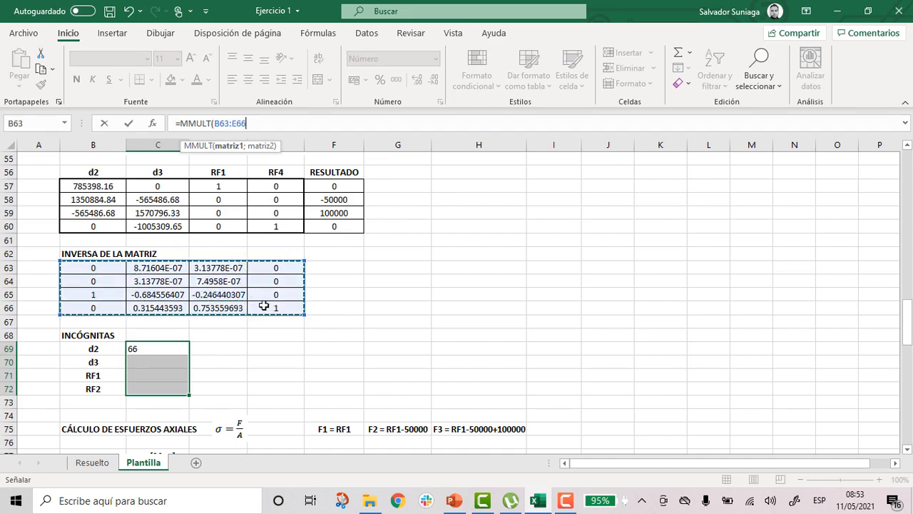
type(";")
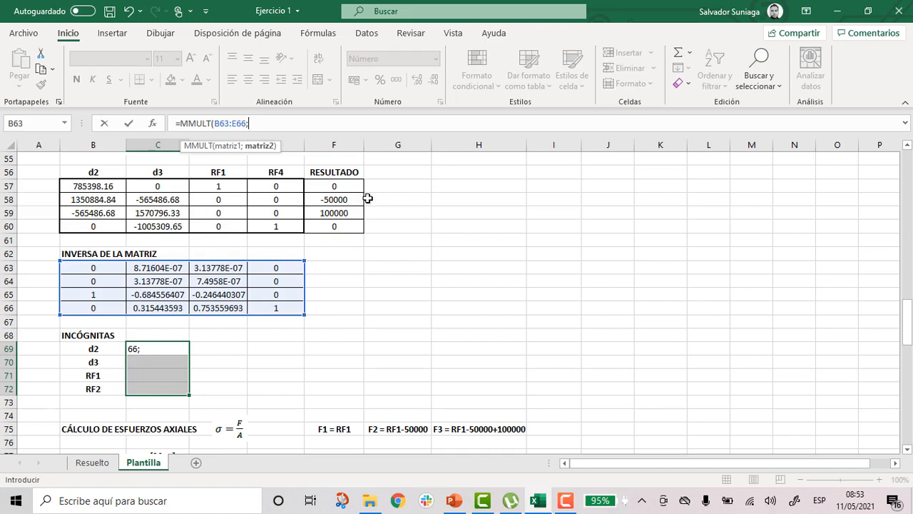
left_click_drag(350, 184, 350, 227)
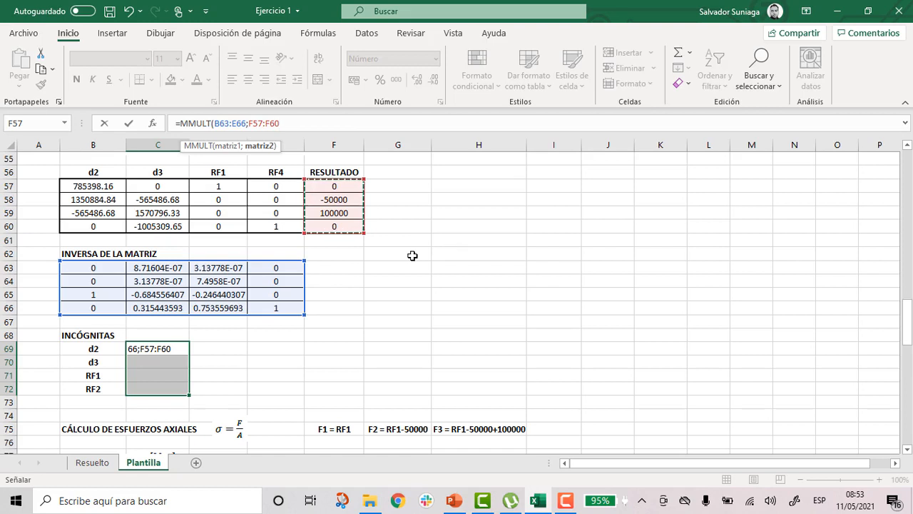
type(")")
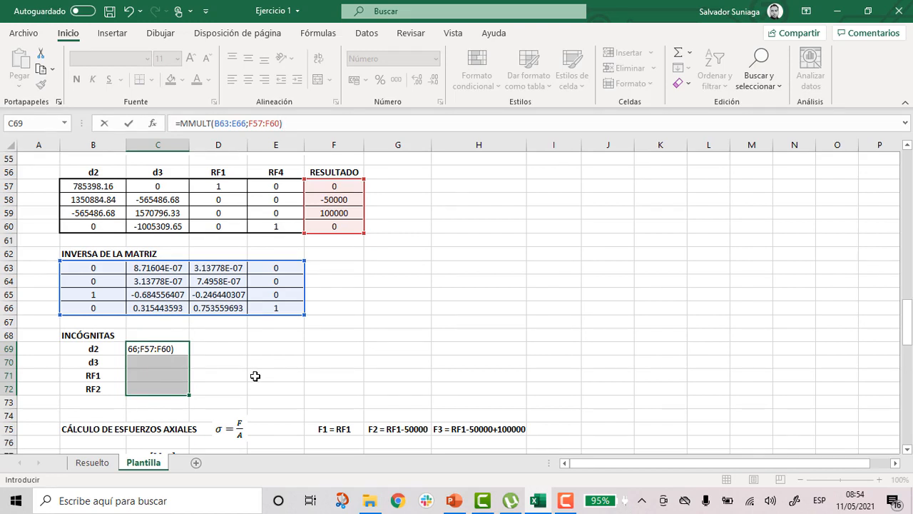
key("ctrl+shift+Return")
- Examine the solved unknowns d2, d3, RF1 and RF2 one by one in C69:C72
scroll(329, 331, "down", 1)
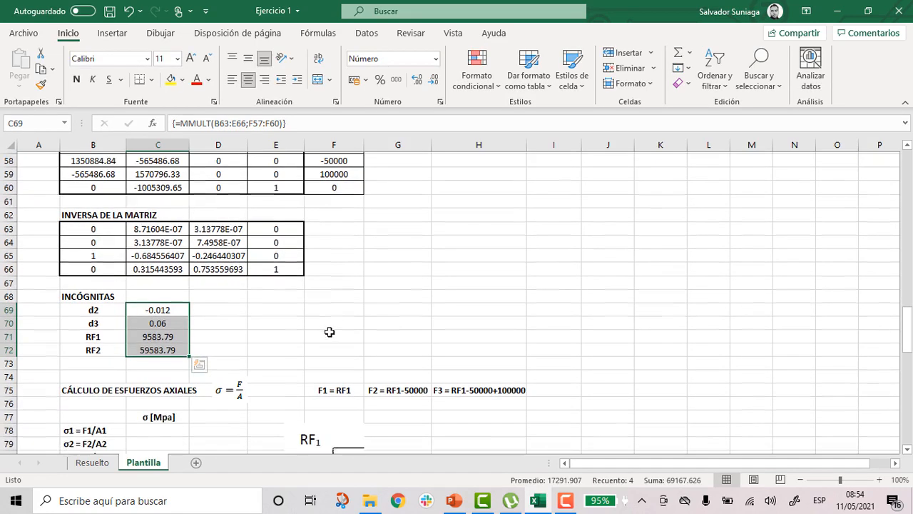
scroll(328, 326, "down", 1)
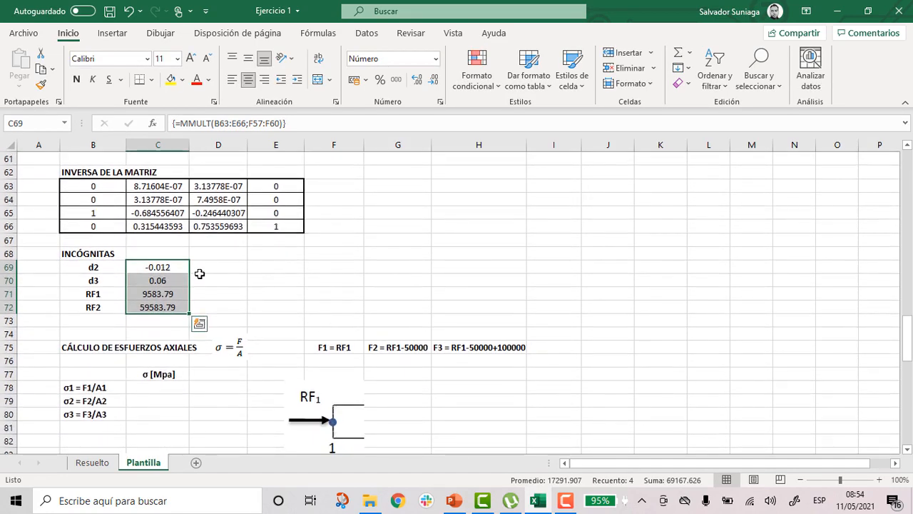
scroll(267, 276, "up", 1)
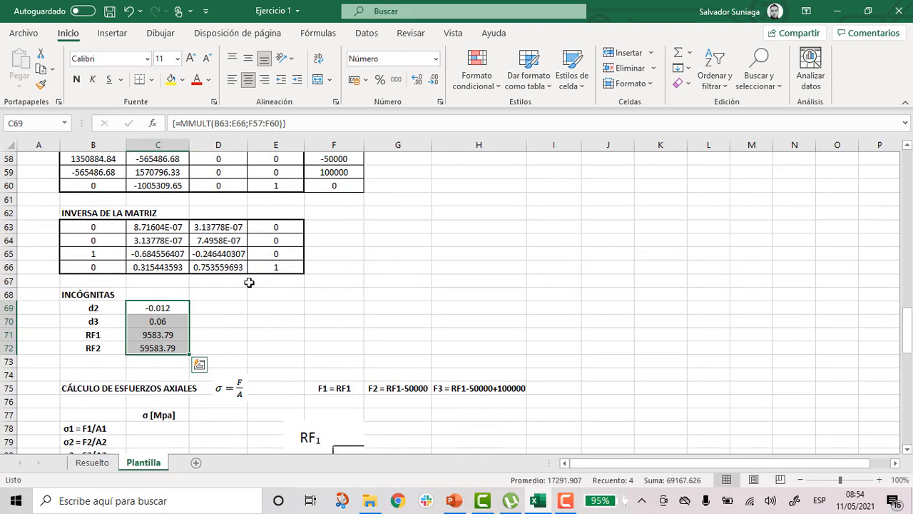
left_click(177, 306)
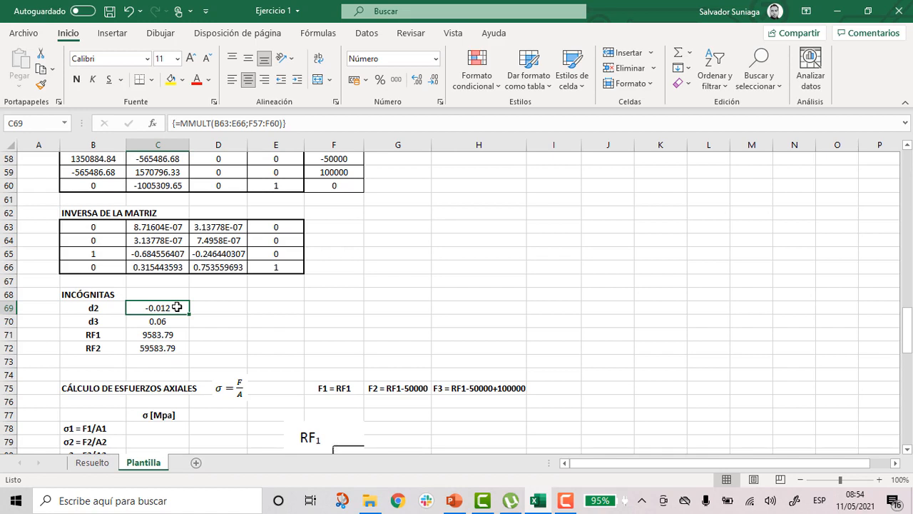
left_click(177, 321)
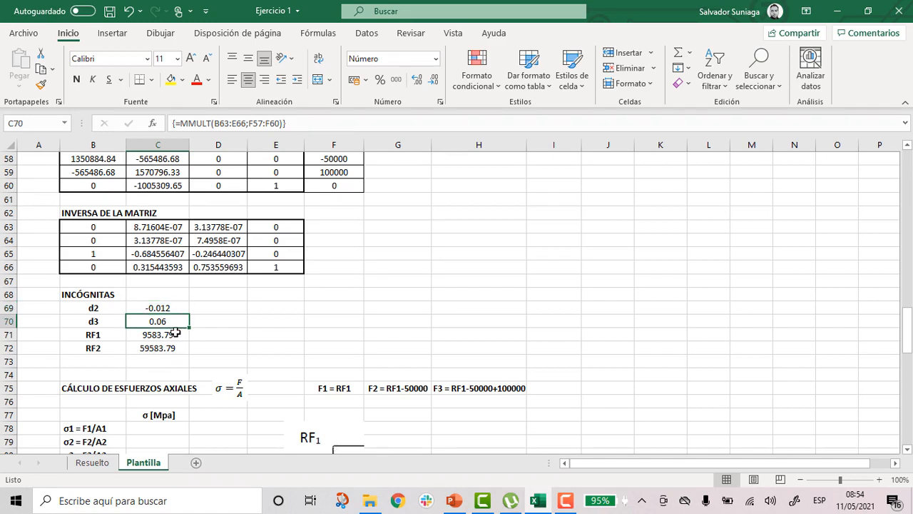
left_click(173, 336)
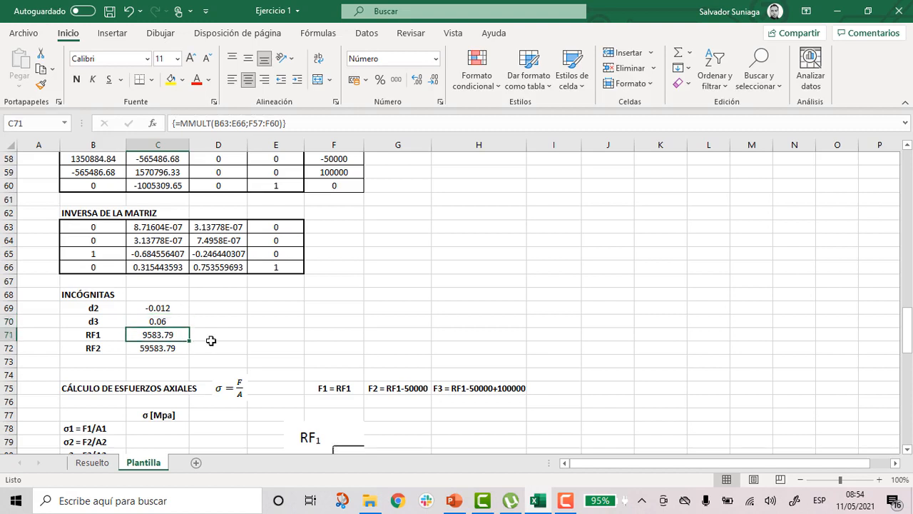
left_click(211, 340)
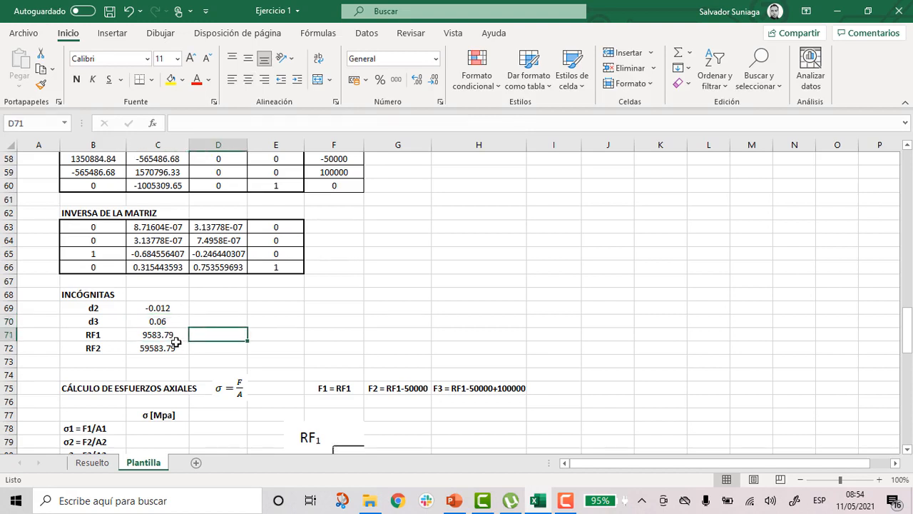
left_click(176, 349)
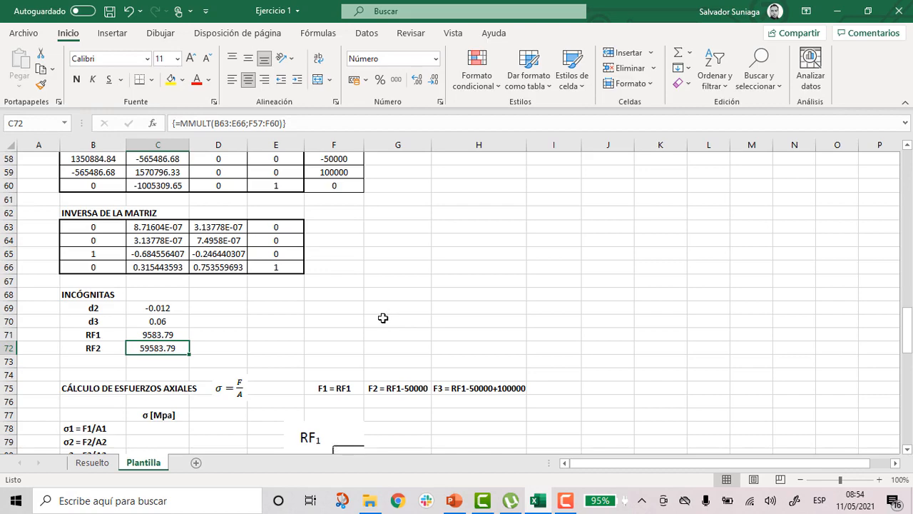
- Compare the solved unknowns with the stepped bar diagram and the [K][D]=[F] matrices, and look over the axial stress section
scroll(376, 320, "up", 4)
scroll(375, 320, "down", 4)
scroll(378, 285, "down", 3)
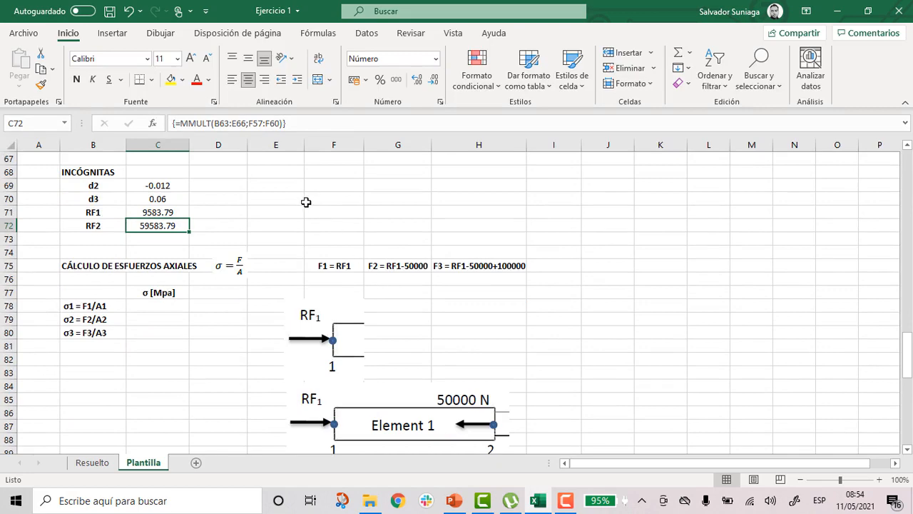
scroll(306, 202, "up", 20)
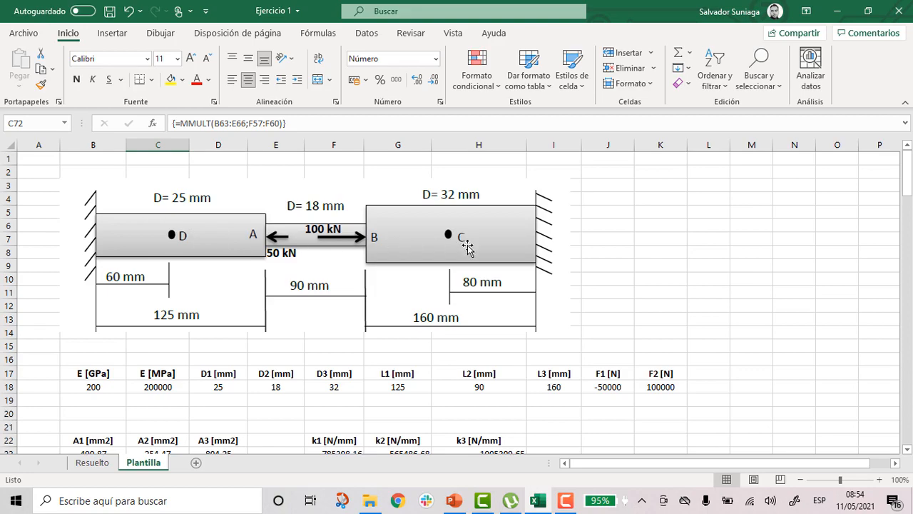
scroll(421, 248, "down", 19)
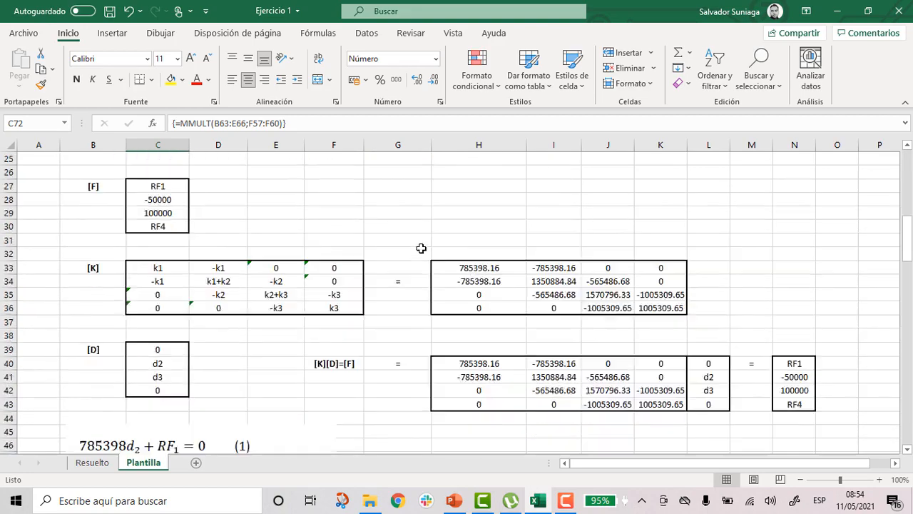
scroll(421, 248, "down", 6)
scroll(423, 247, "up", 3)
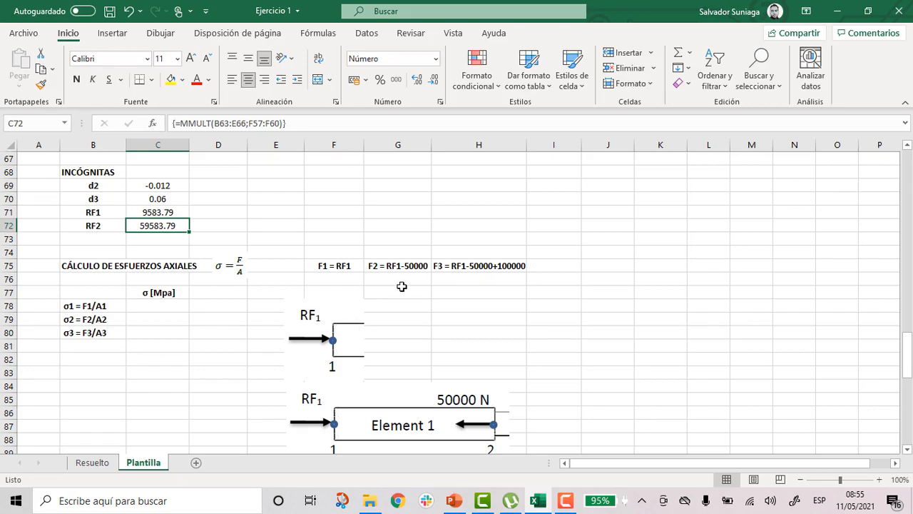
- Set force F1 in F76 equal to reaction RF1 with the formula =C71
scroll(402, 286, "down", 1)
left_click(350, 234)
scroll(439, 253, "up", 1)
scroll(439, 253, "up", 1)
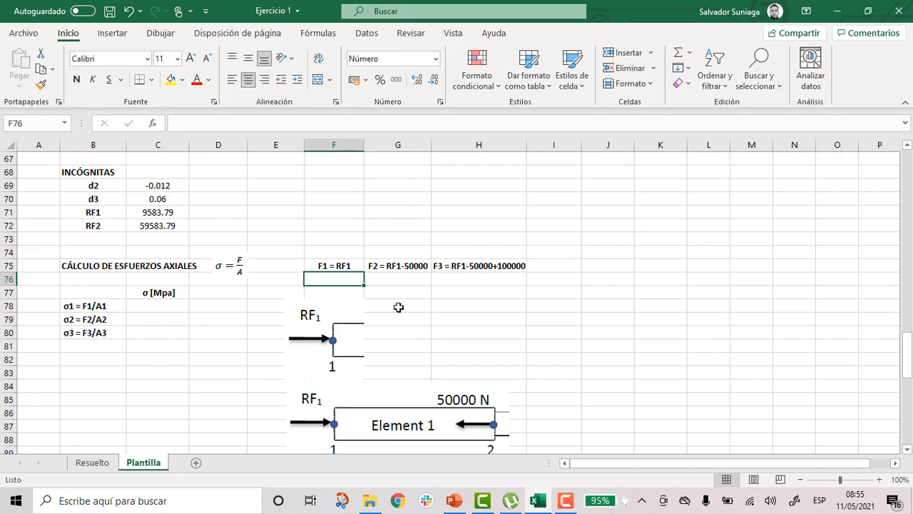
scroll(261, 257, "down", 1)
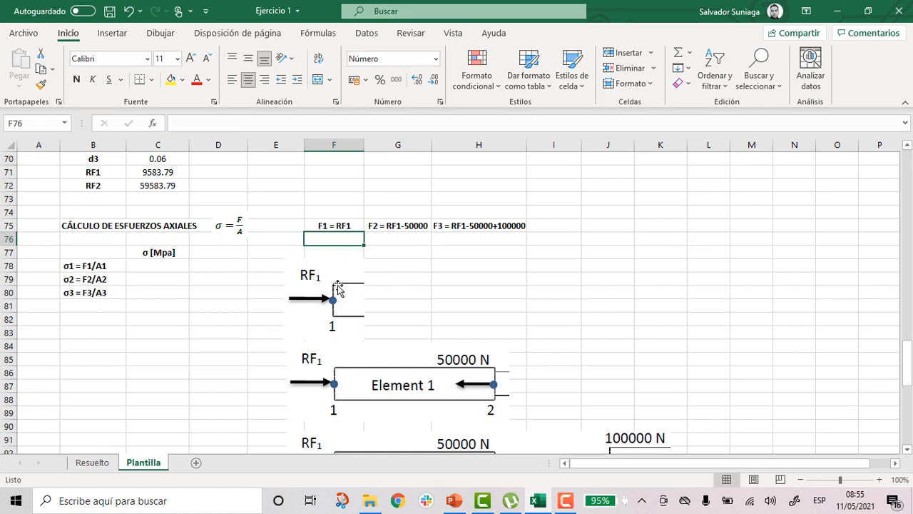
scroll(434, 278, "up", 1)
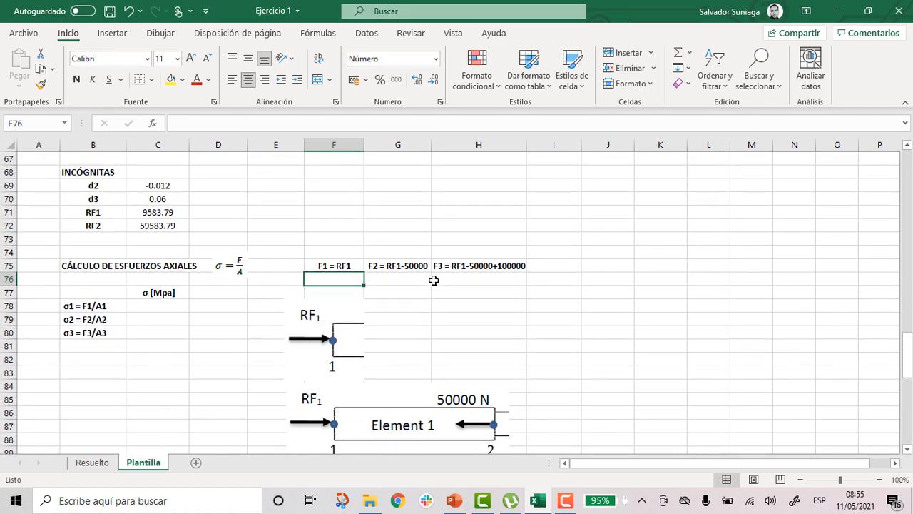
type("=")
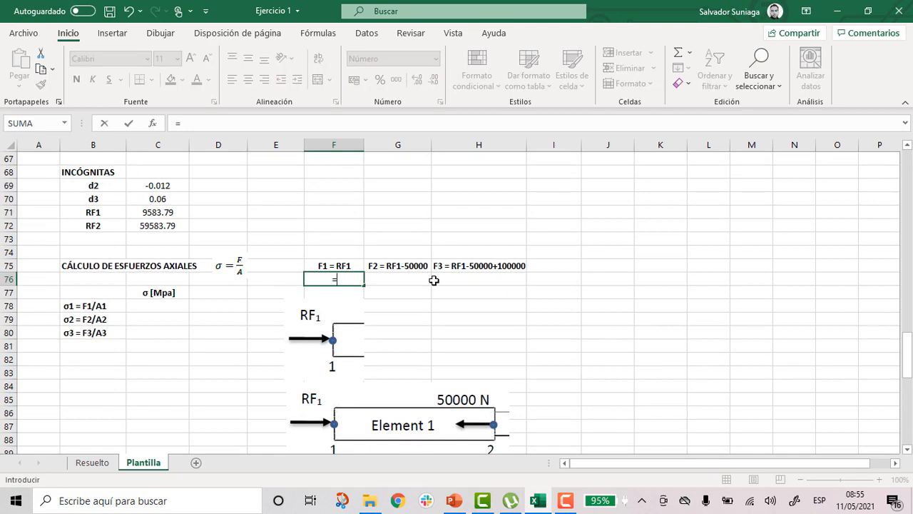
left_click(181, 212)
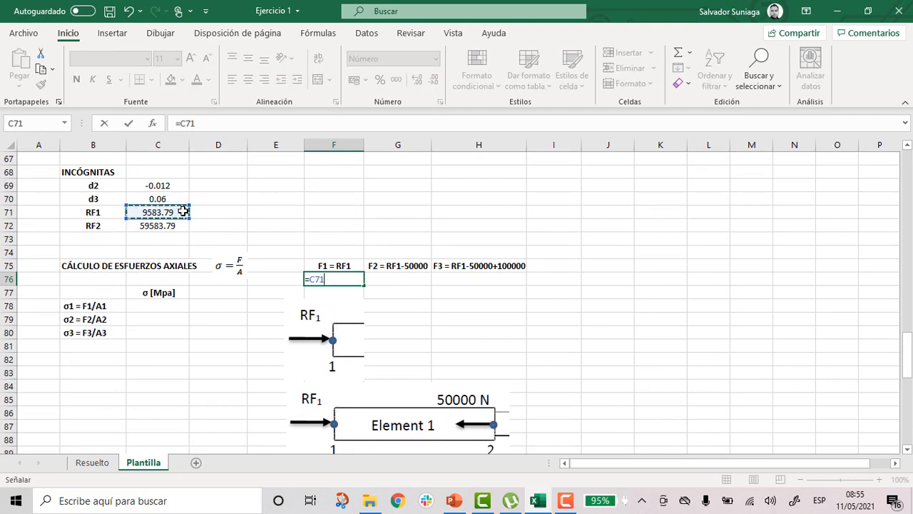
key("Return")
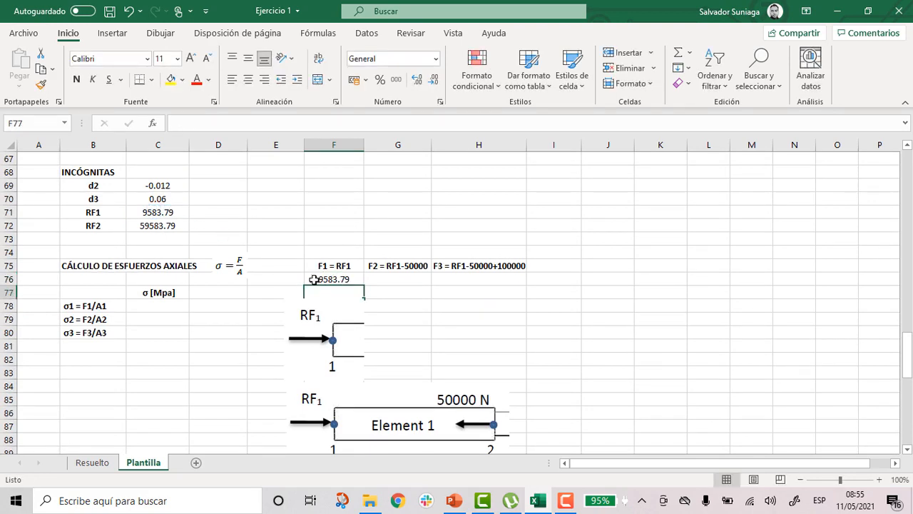
- Calculate internal force F2 in G76 from reaction RF1 with the formula =C71-50000
left_click(385, 281)
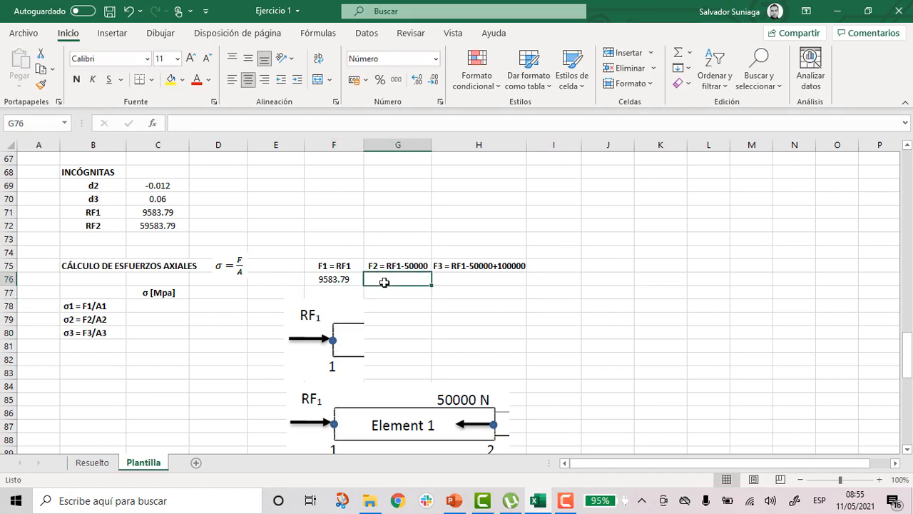
type("=")
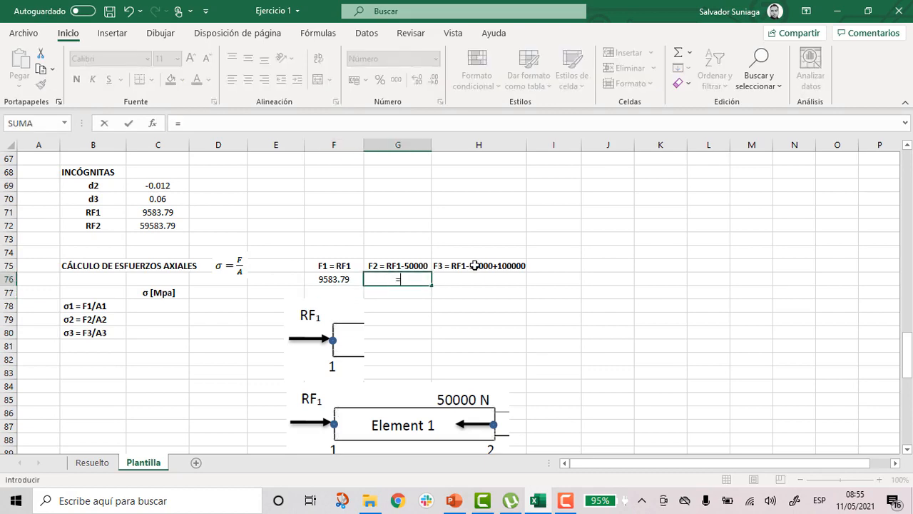
scroll(475, 265, "down", 3)
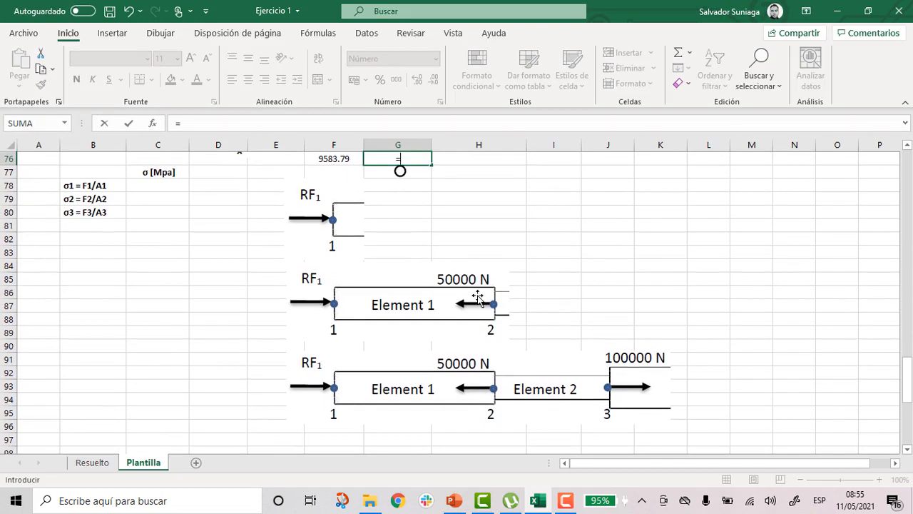
scroll(405, 291, "up", 1)
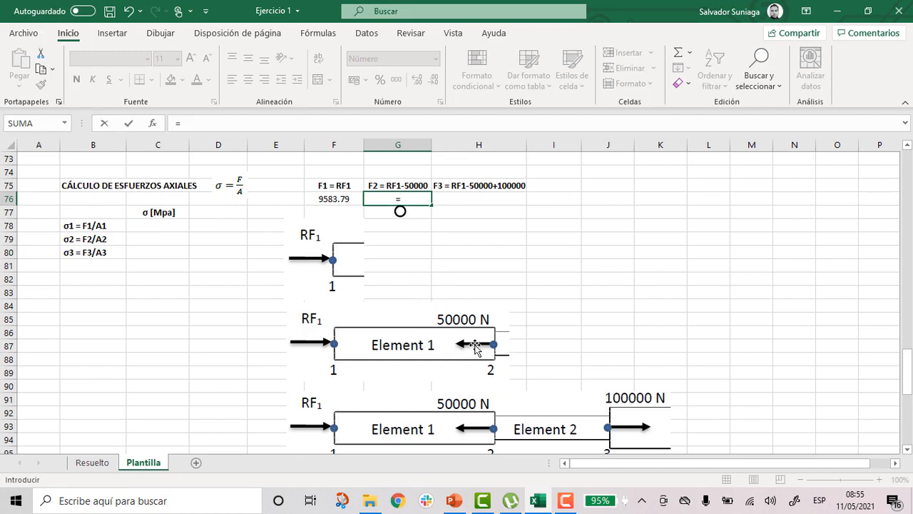
scroll(497, 305, "up", 1)
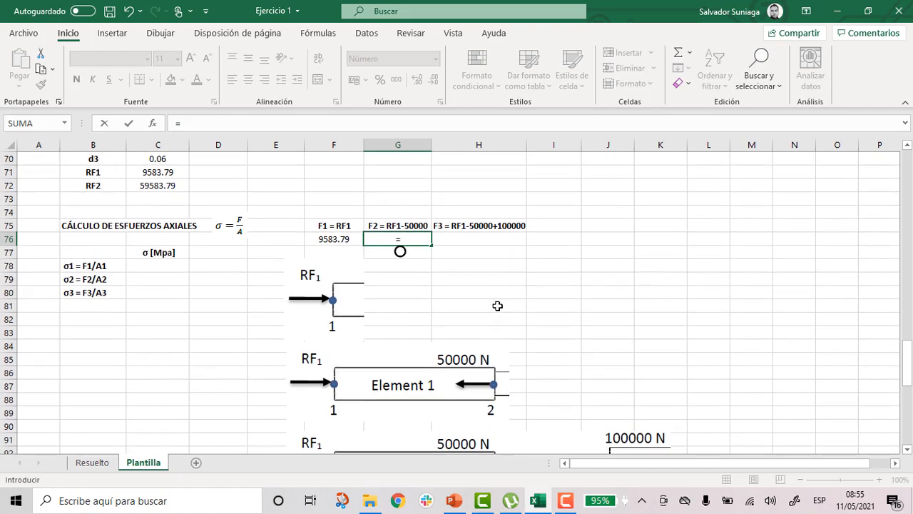
scroll(499, 305, "up", 1)
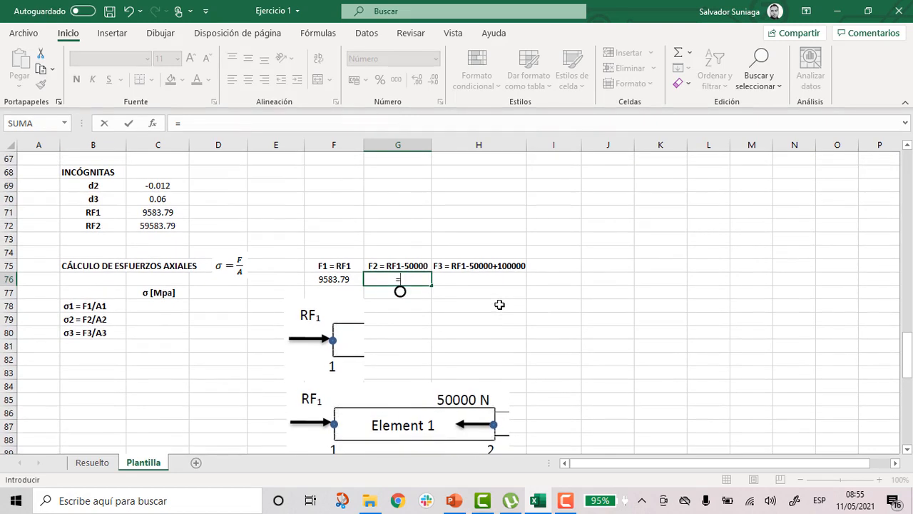
left_click(148, 212)
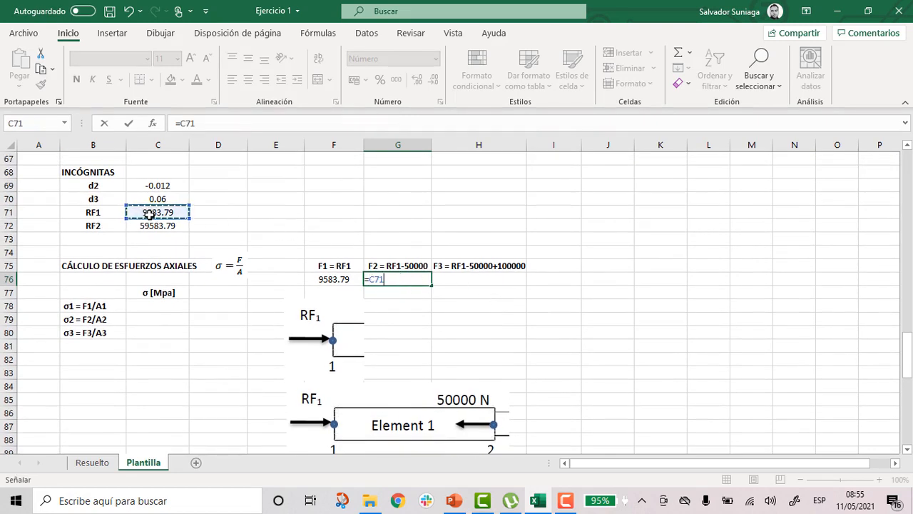
type("-500")
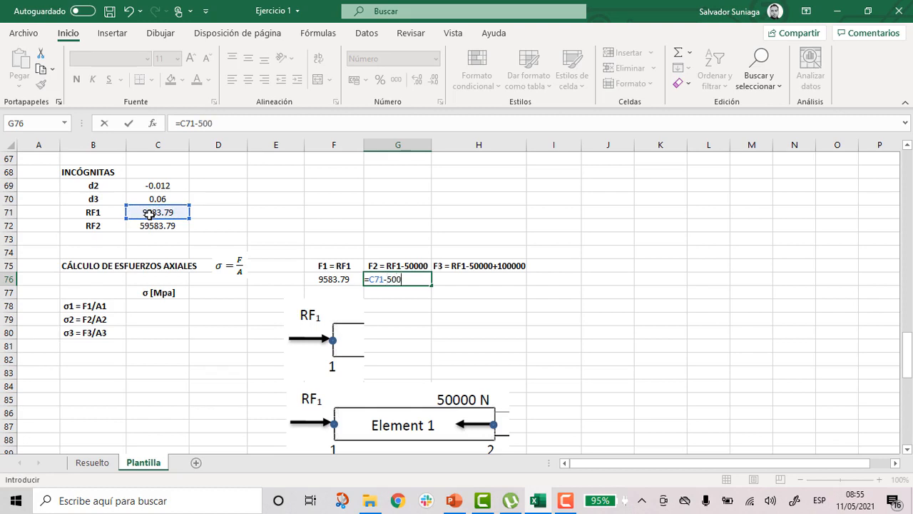
type("00")
key("Return")
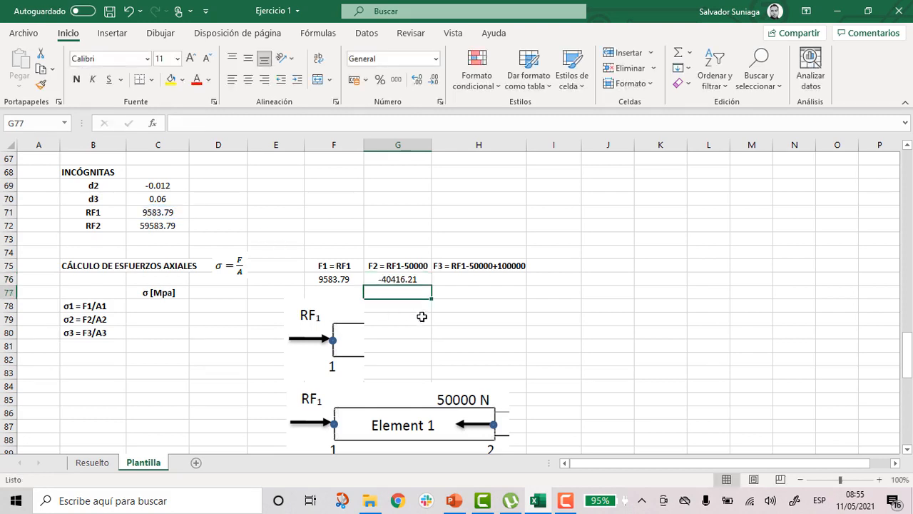
- Calculate internal force F3 in H76 from reaction RF1 with the formula =C71-50000+100000
left_click(464, 280)
type("=")
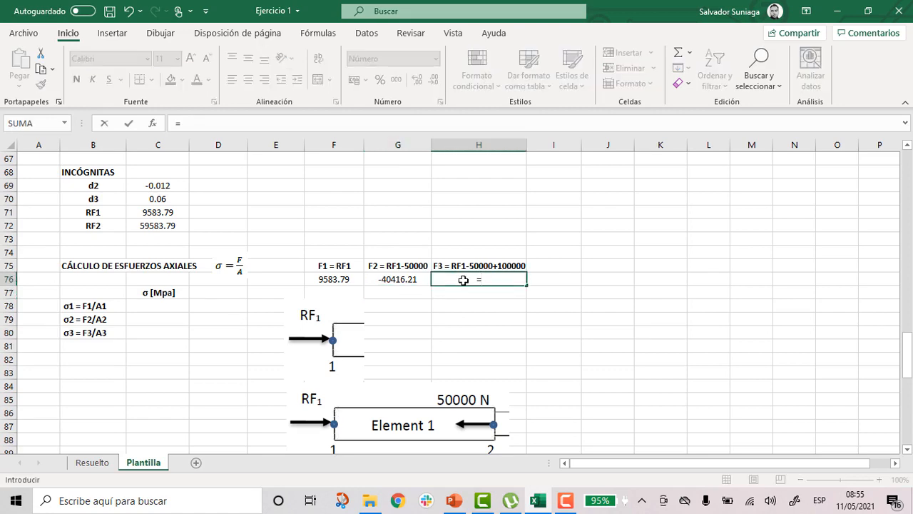
scroll(616, 382, "down", 3)
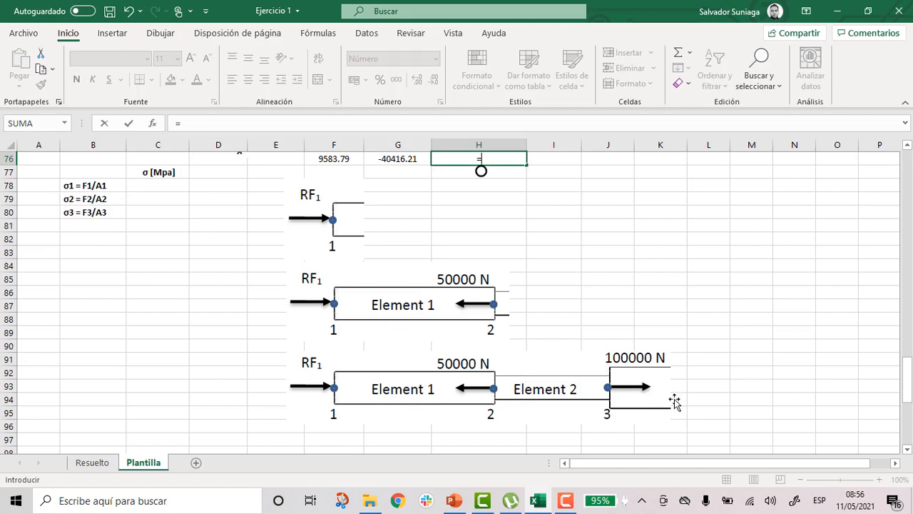
scroll(638, 353, "up", 2)
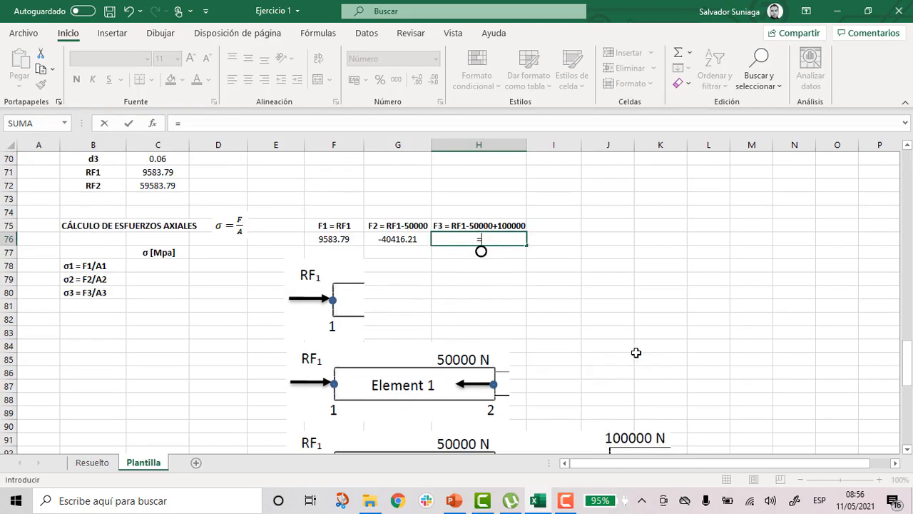
scroll(635, 352, "up", 1)
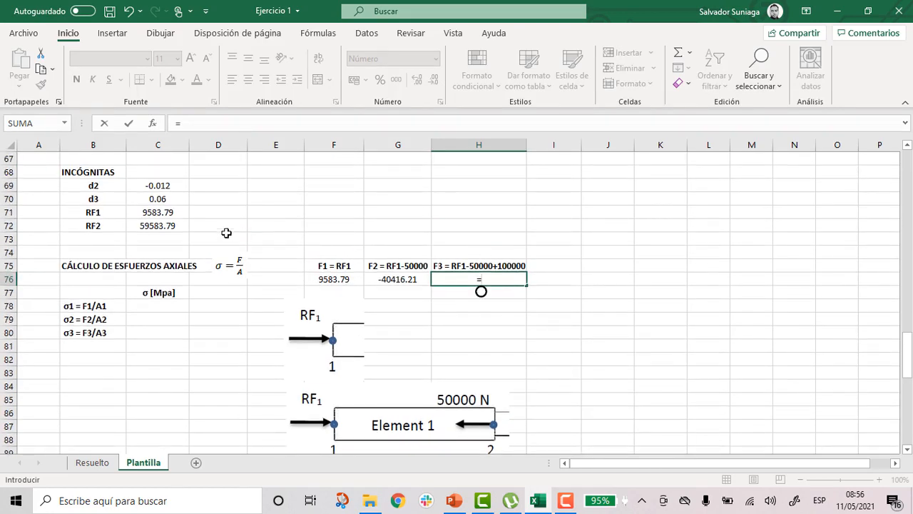
left_click(160, 211)
scroll(397, 309, "down", 1)
type("-")
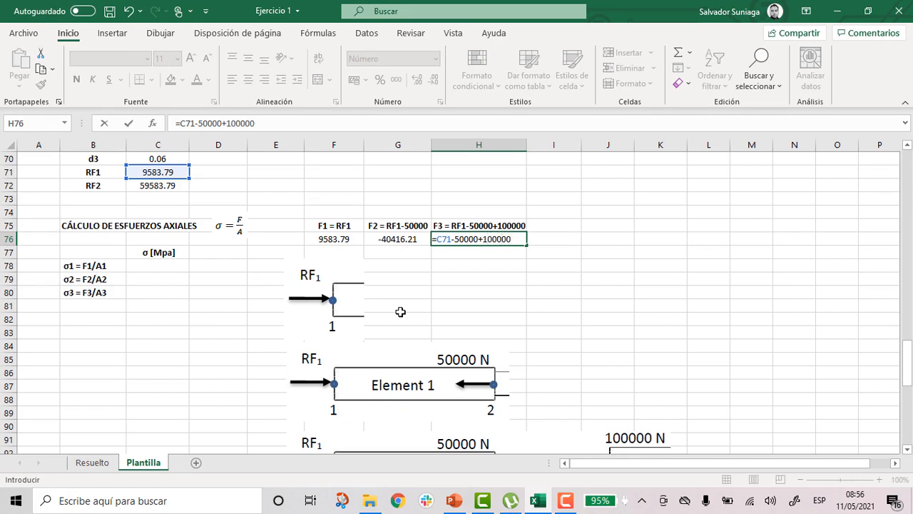
type("50000+100000")
key("Return")
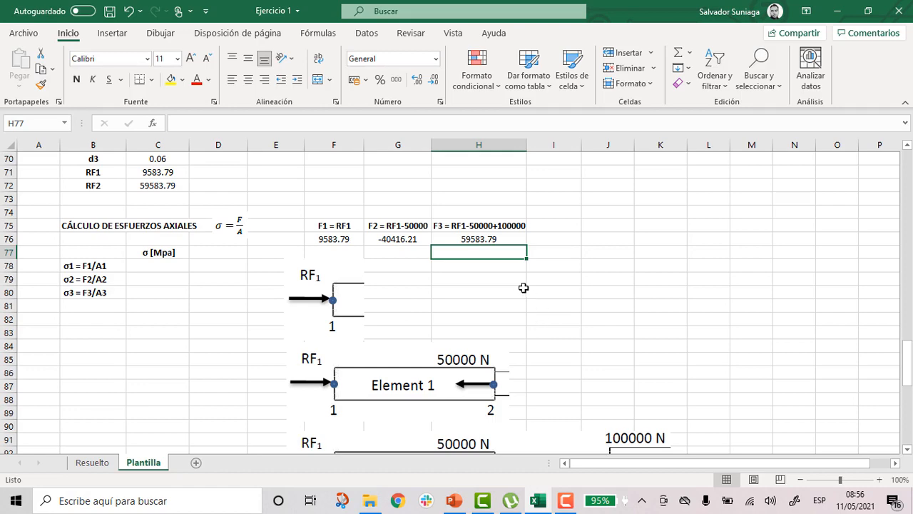
- Compare force F3 in H76 with reaction RF2 in C72 and look over the element force diagrams
scroll(525, 287, "down", 1)
scroll(525, 287, "up", 2)
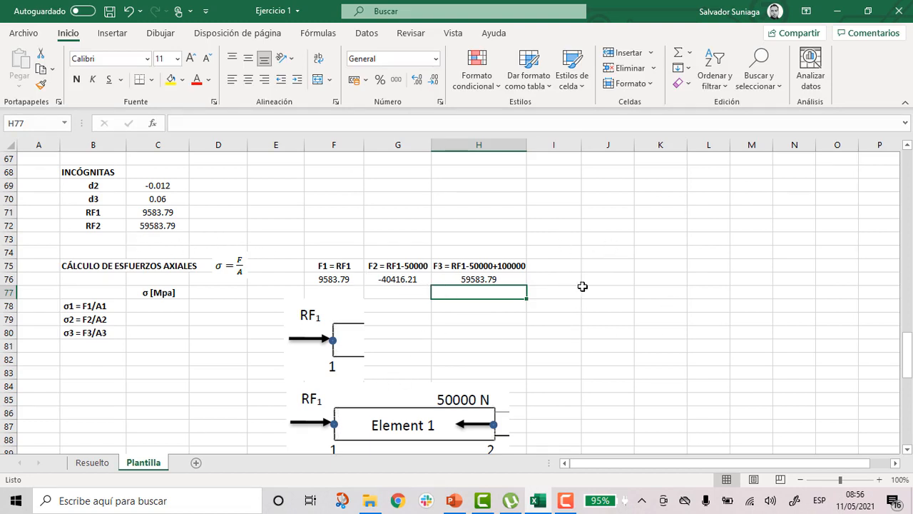
left_click(513, 279)
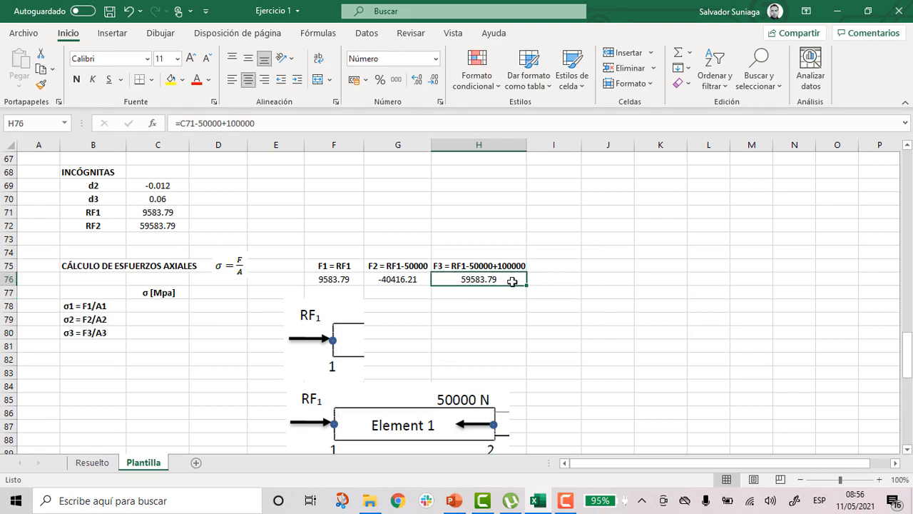
left_click(172, 226)
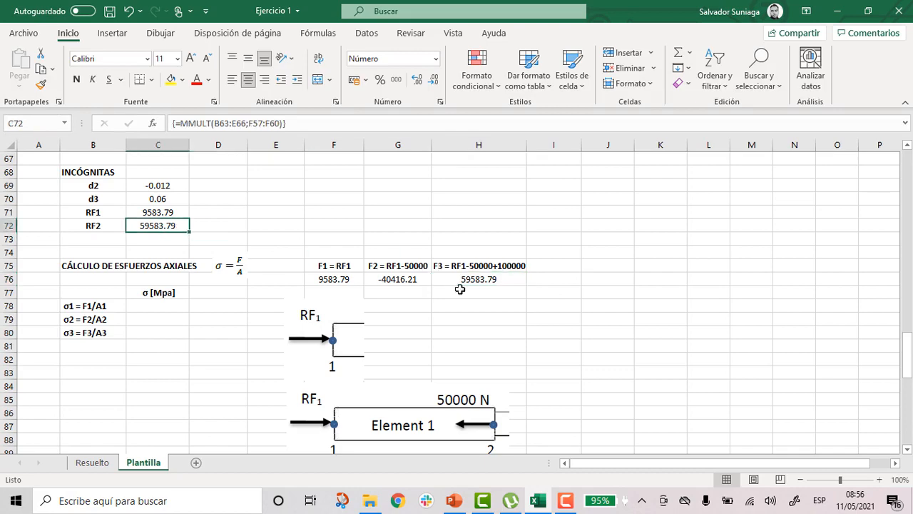
left_click(495, 279)
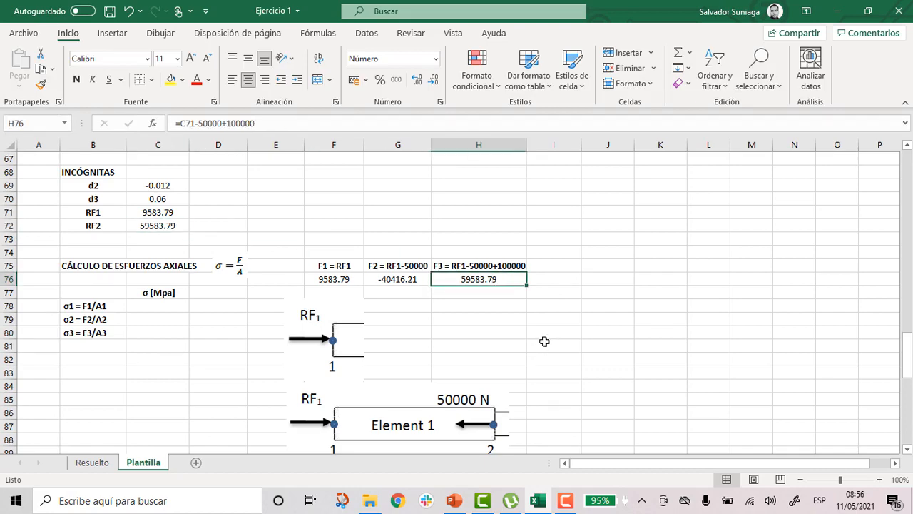
scroll(544, 341, "down", 2)
left_click(474, 305)
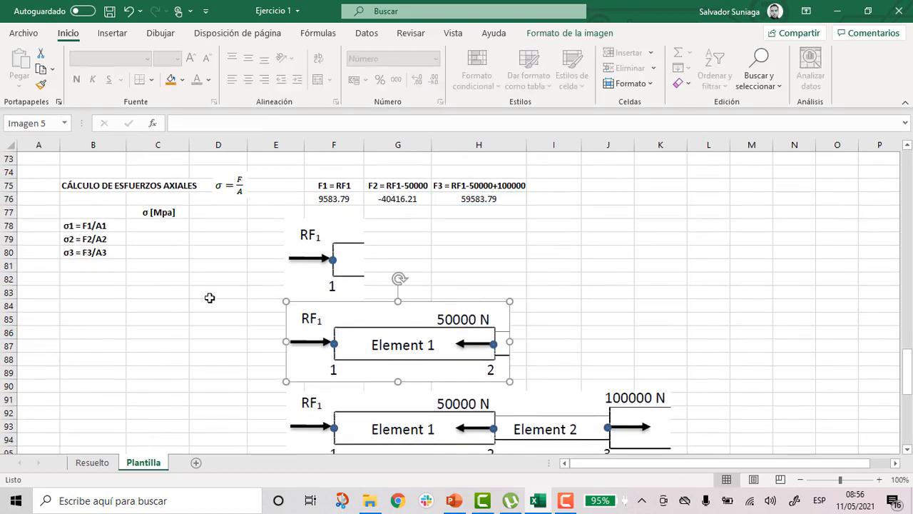
- Calculate axial stress σ1 in C78 by dividing force F1 by area A1 with the formula =F76/B23
left_click(164, 227)
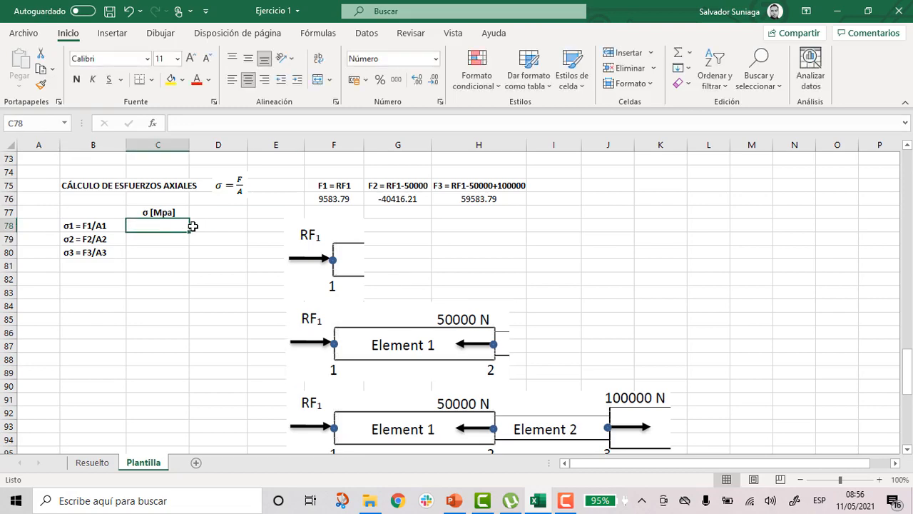
scroll(266, 264, "down", 3)
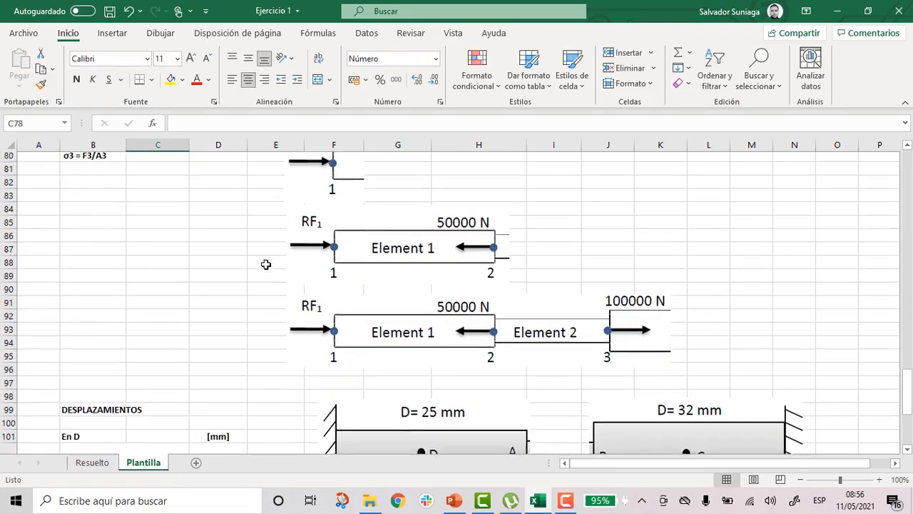
scroll(265, 265, "up", 4)
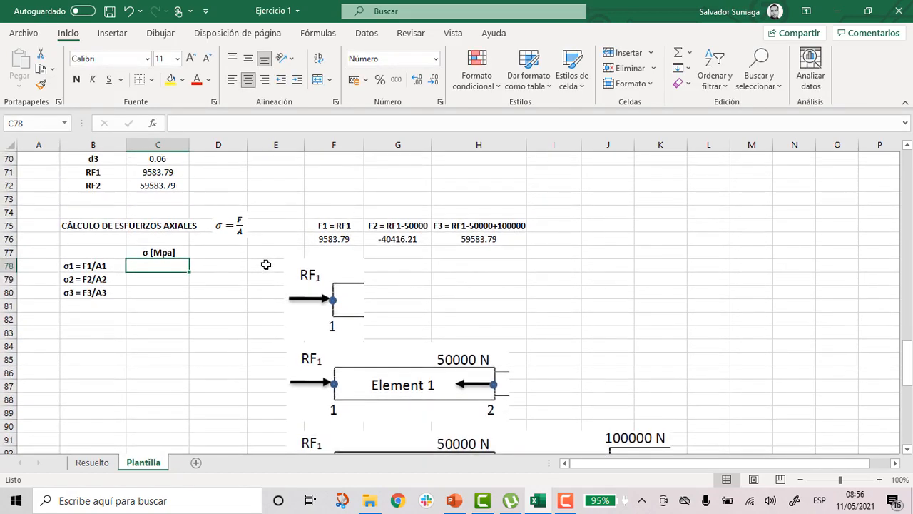
type("=")
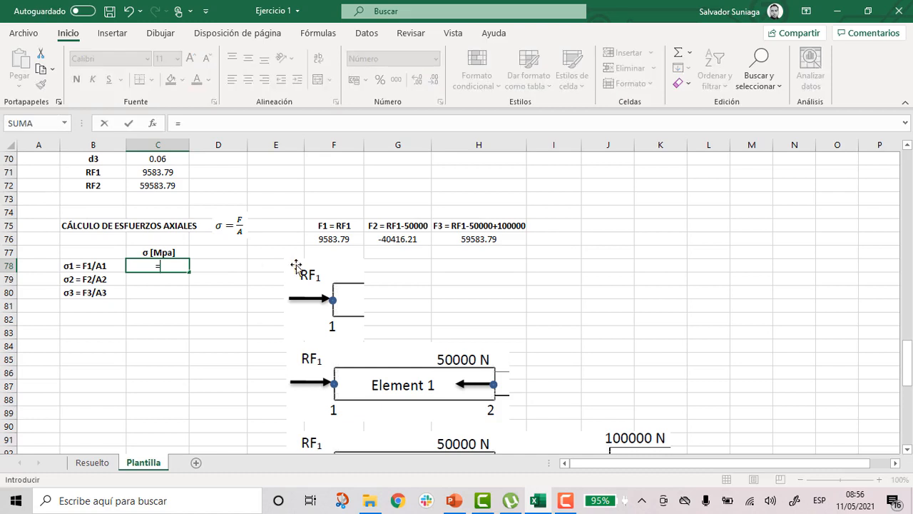
left_click(336, 240)
type("/")
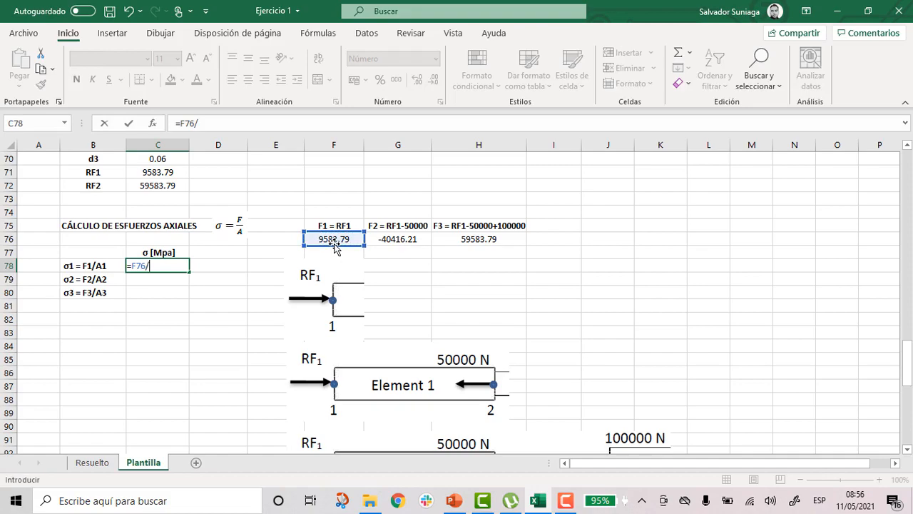
scroll(240, 285, "up", 3)
scroll(240, 285, "up", 9)
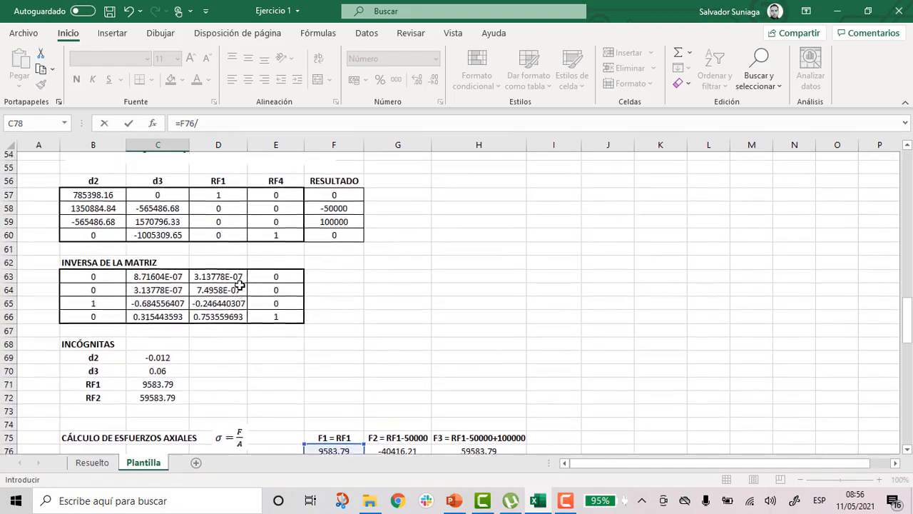
scroll(240, 287, "up", 5)
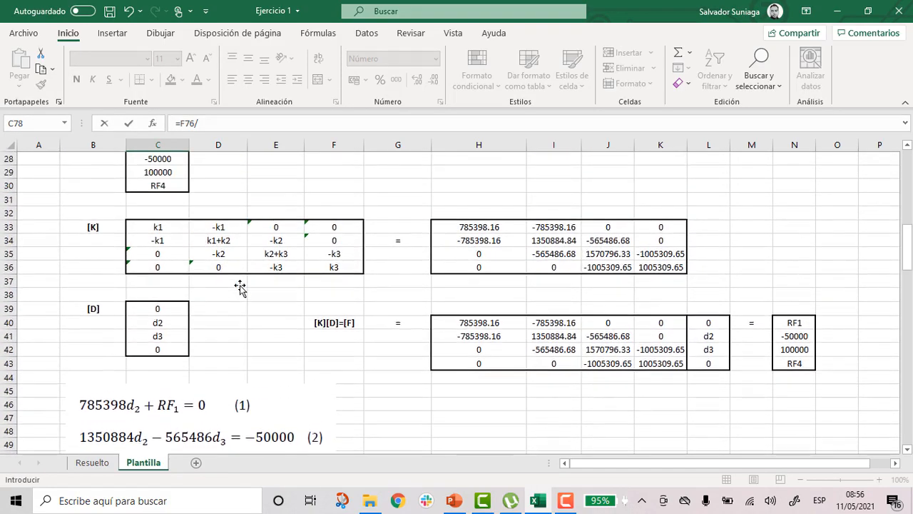
left_click(108, 213)
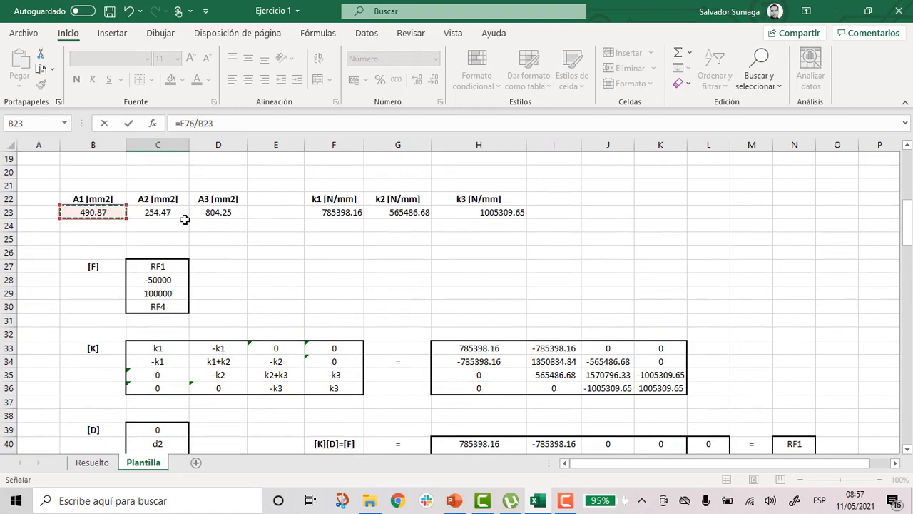
key("Return")
- Calculate axial stress σ2 in C79 by dividing force F2 by area A2 with the formula =G76/C23
scroll(202, 281, "down", 4)
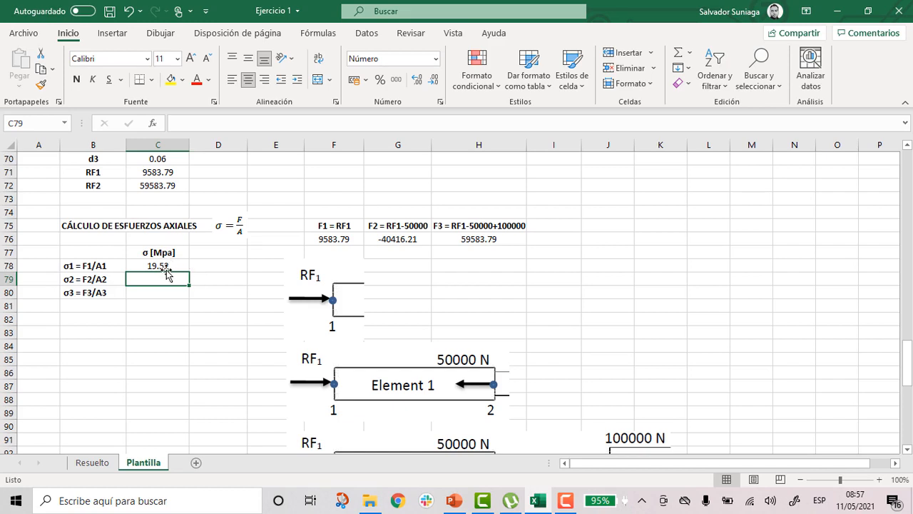
type("=")
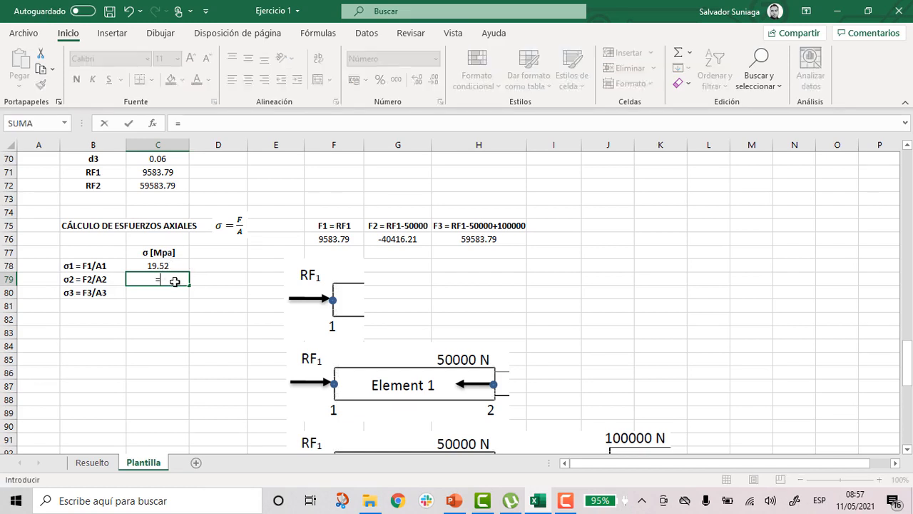
left_click(400, 241)
type("/")
scroll(295, 294, "up", 10)
scroll(295, 294, "up", 8)
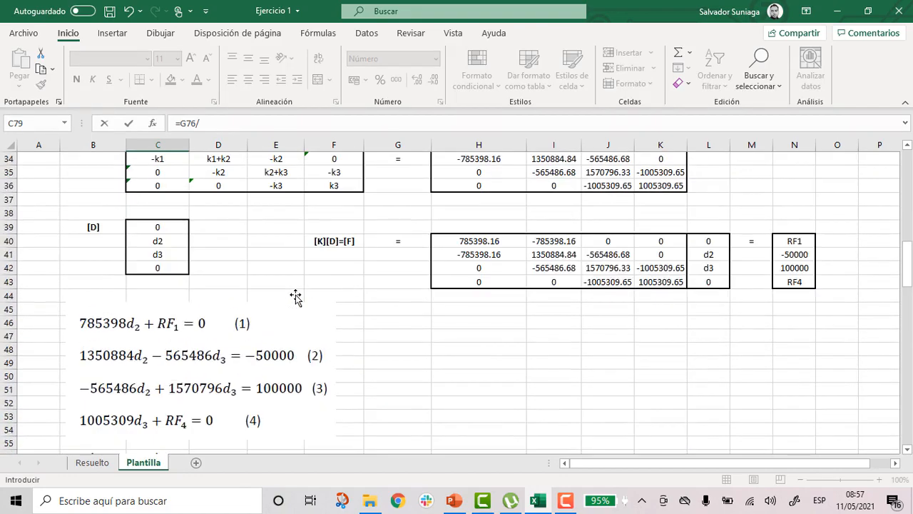
left_click(165, 249)
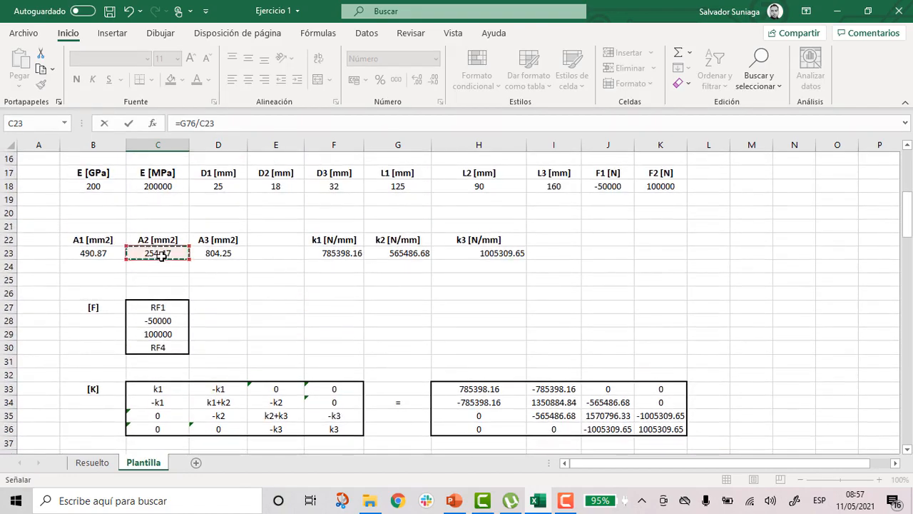
key("Return")
- Calculate axial stress σ3 in C80 by dividing force F3 by area A3 with the formula =H76/D23
scroll(256, 341, "down", 2)
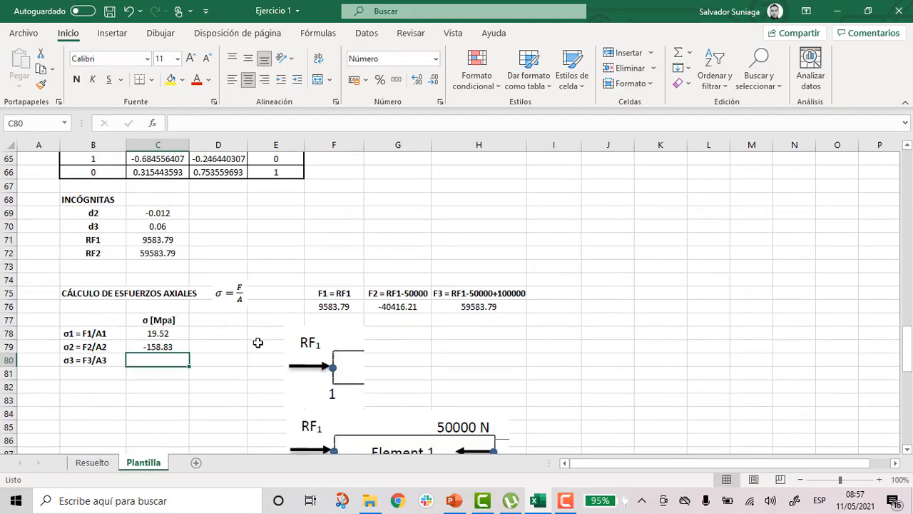
type("=")
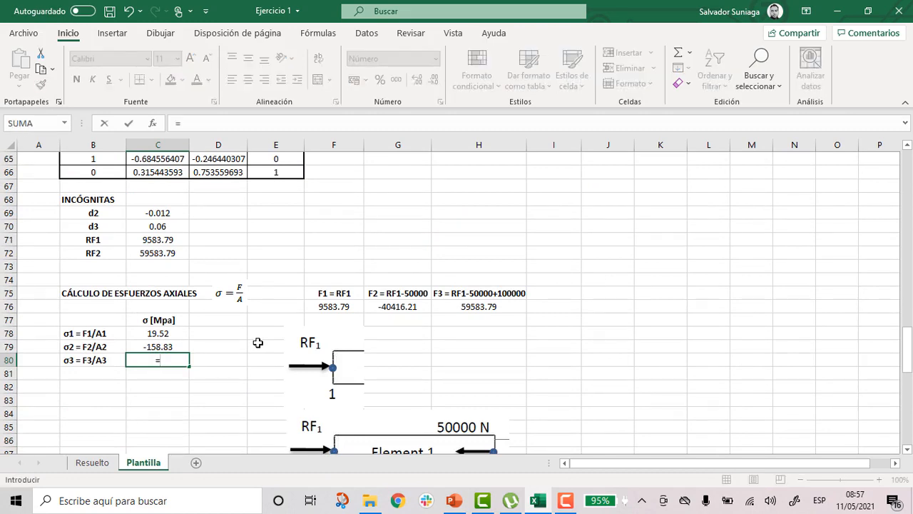
left_click(498, 308)
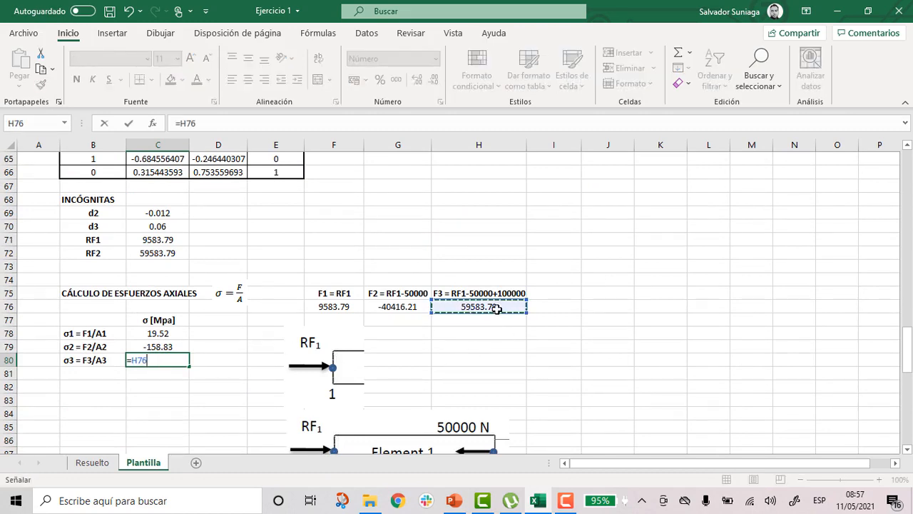
type("/")
scroll(470, 324, "up", 11)
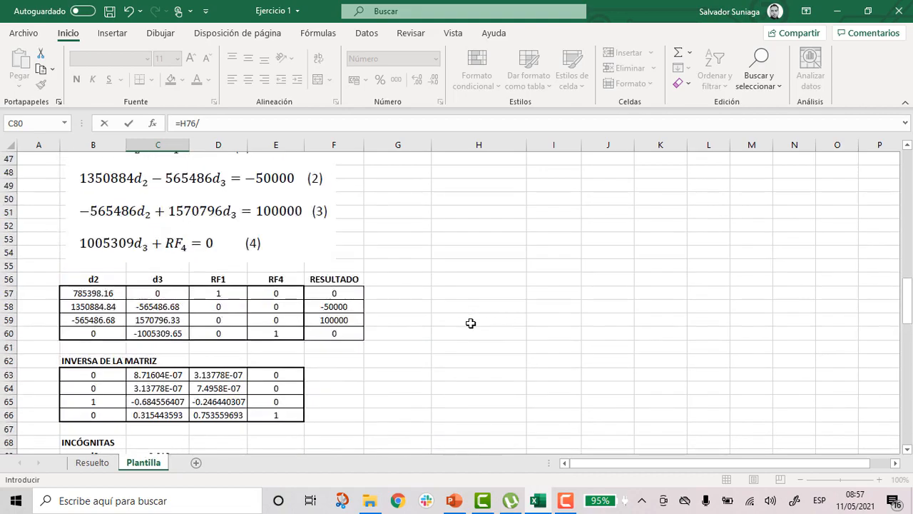
scroll(471, 323, "up", 4)
left_click(224, 201)
key("Return")
- Review the axial stress results in C78:C80 and the formulas behind σ1 and σ3
scroll(289, 338, "down", 4)
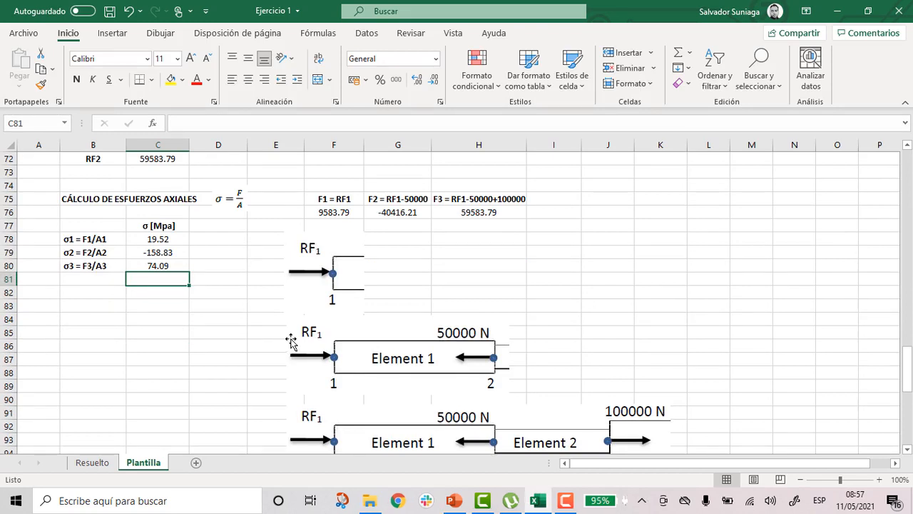
left_click(172, 241)
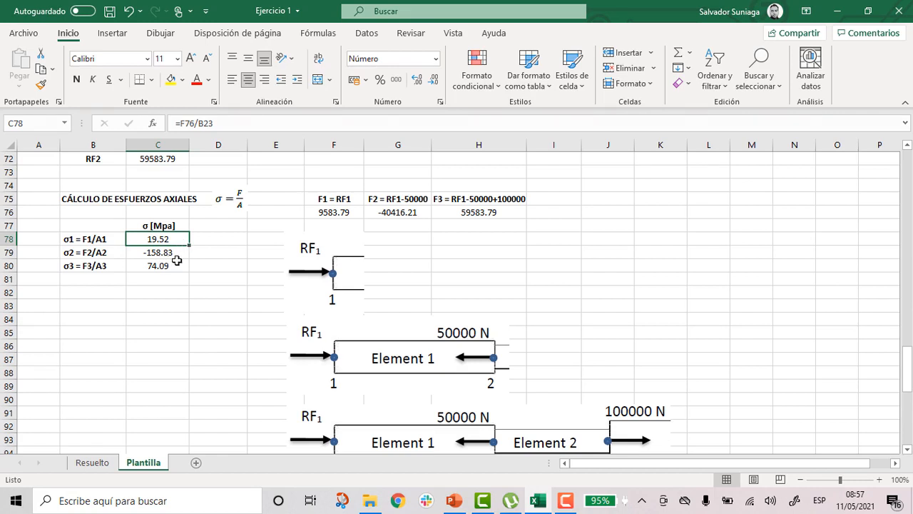
left_click(178, 261)
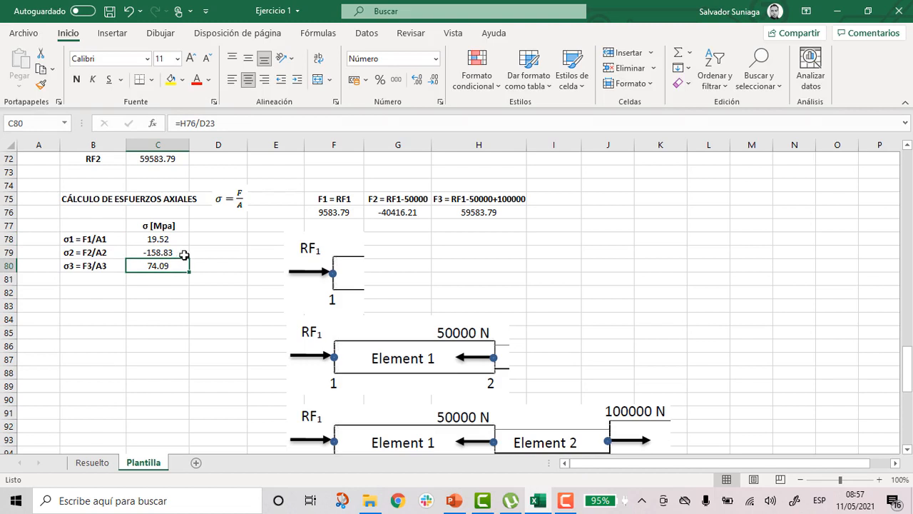
left_click(209, 268)
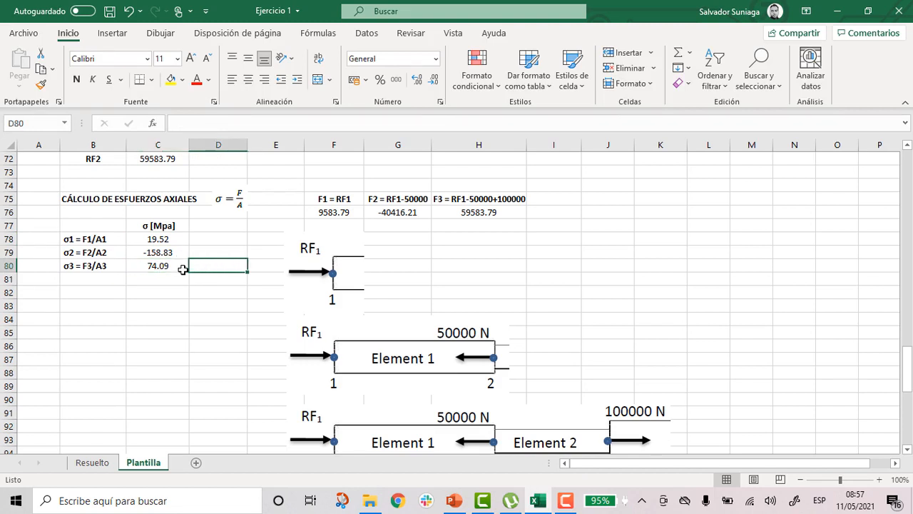
left_click(183, 268)
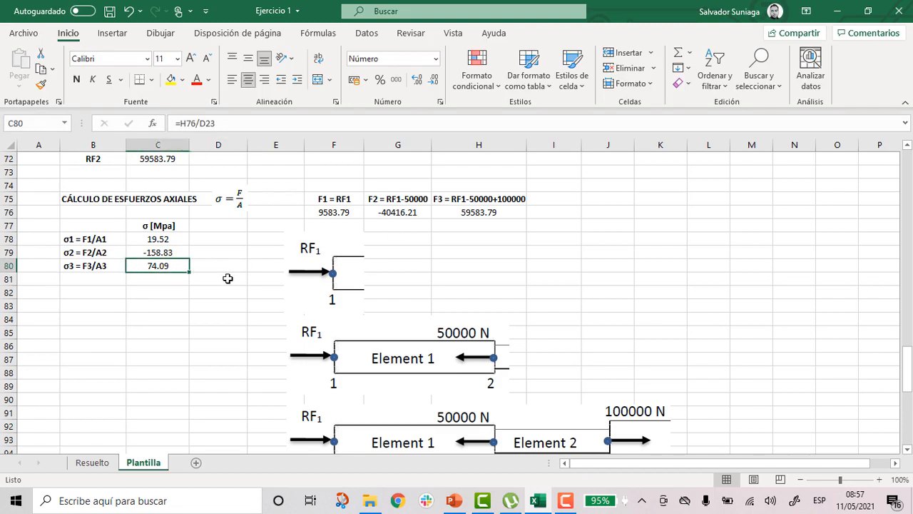
- Examine the DESPLAZAMIENTOS section, comparing point D's location on the bar diagrams with displacement d2 among the solved unknowns
scroll(228, 278, "down", 3)
scroll(228, 277, "down", 2)
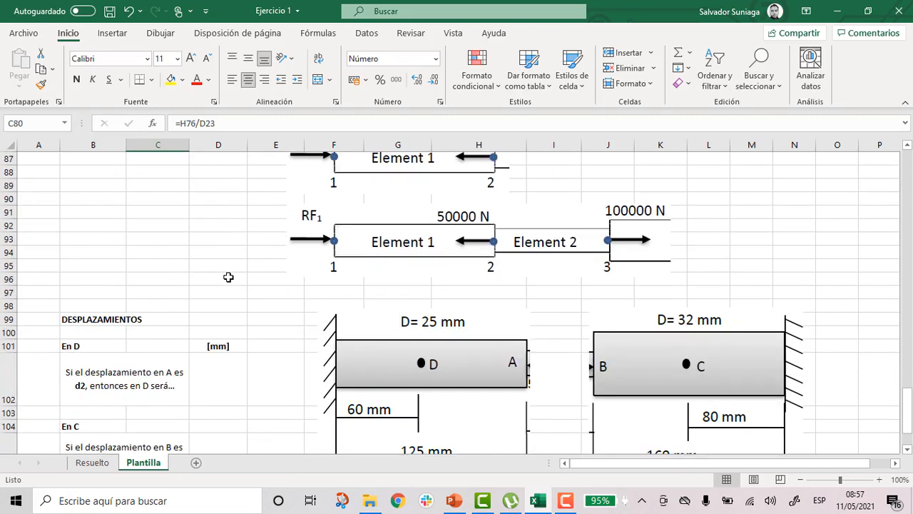
scroll(229, 277, "down", 3)
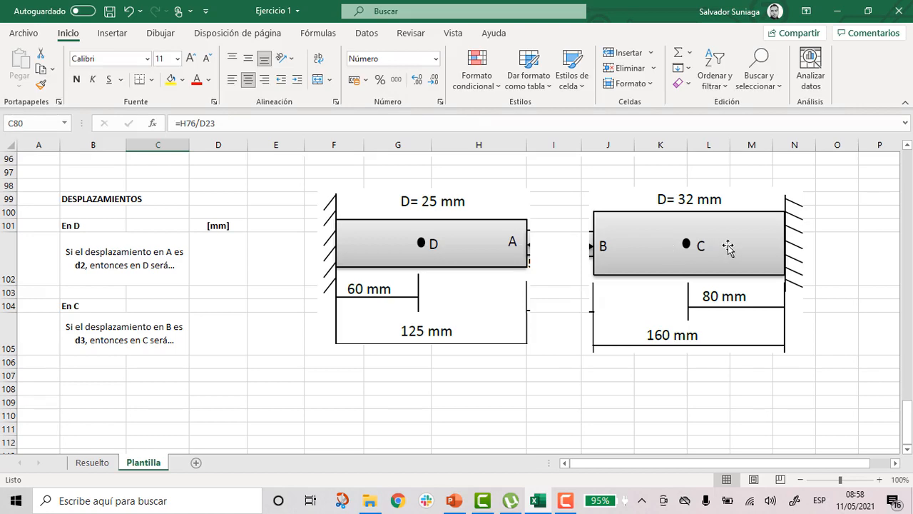
scroll(460, 232, "up", 8)
scroll(459, 231, "up", 20)
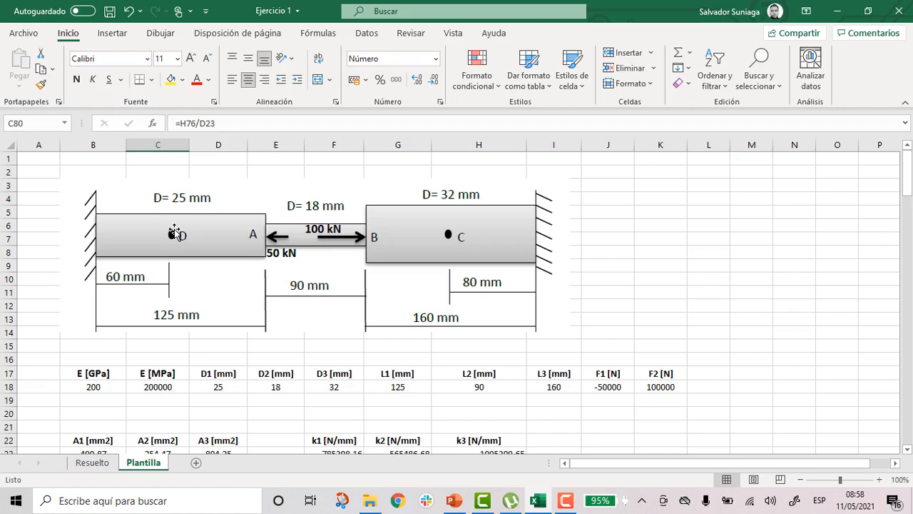
scroll(339, 270, "down", 17)
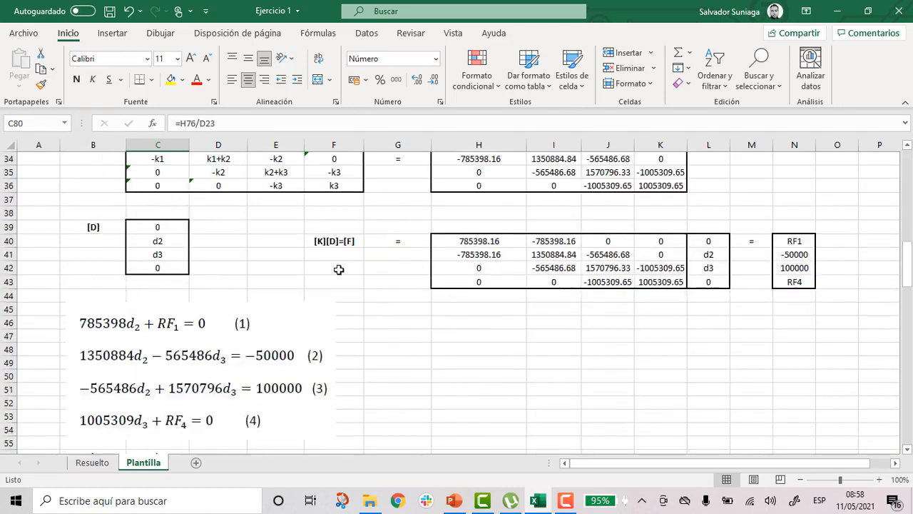
scroll(339, 271, "down", 15)
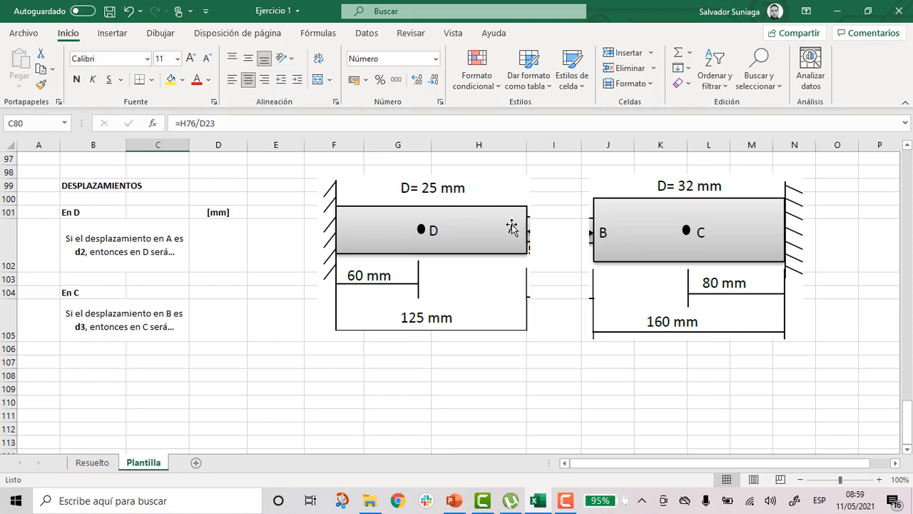
scroll(217, 281, "up", 1)
scroll(218, 281, "up", 10)
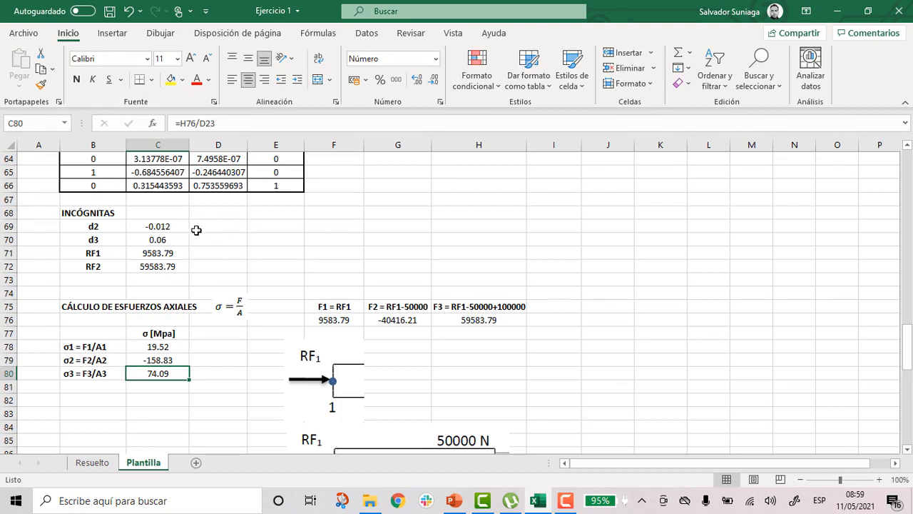
scroll(264, 364, "down", 4)
scroll(263, 363, "down", 7)
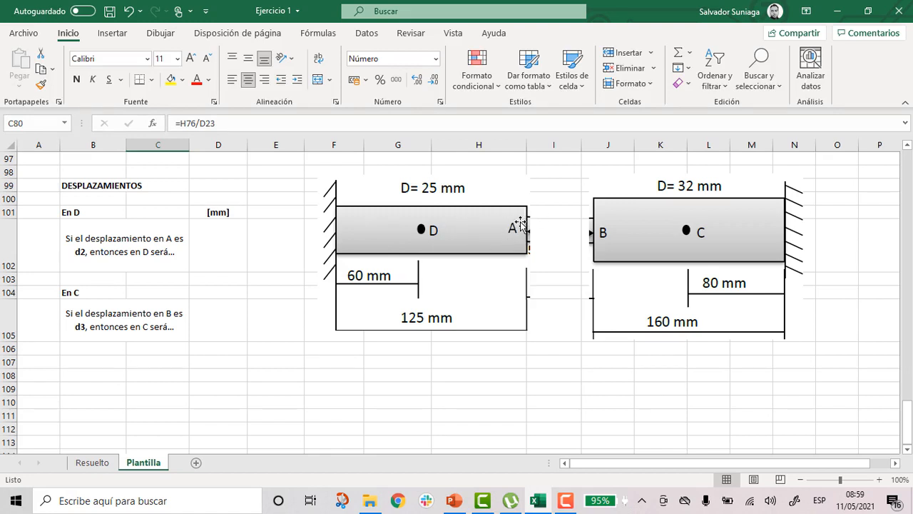
- Calculate the displacement at point D in D102 by proportion from d2 with the formula =60*0.012/125
left_click(214, 241)
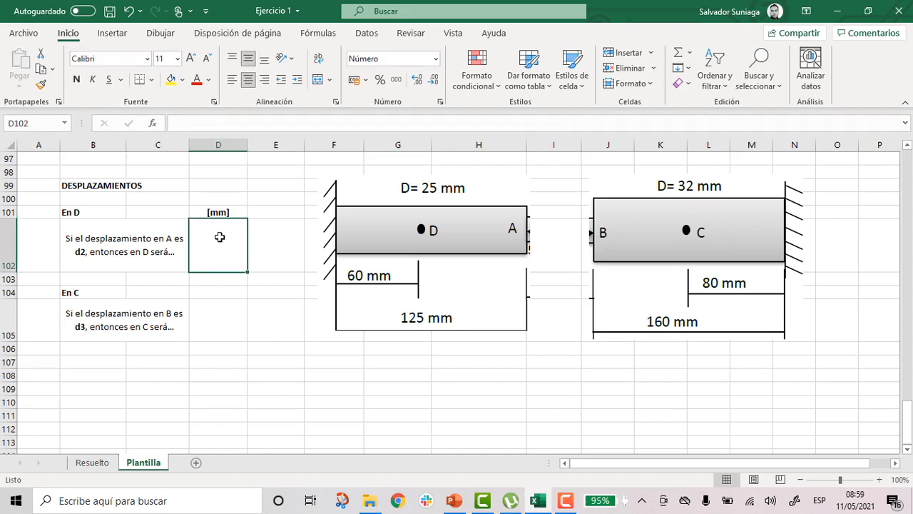
type("=")
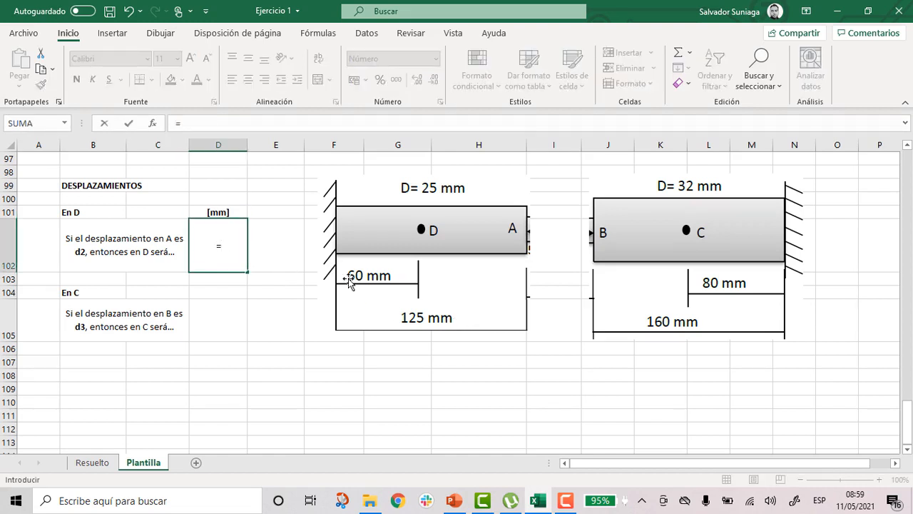
type("60*")
type("0.012")
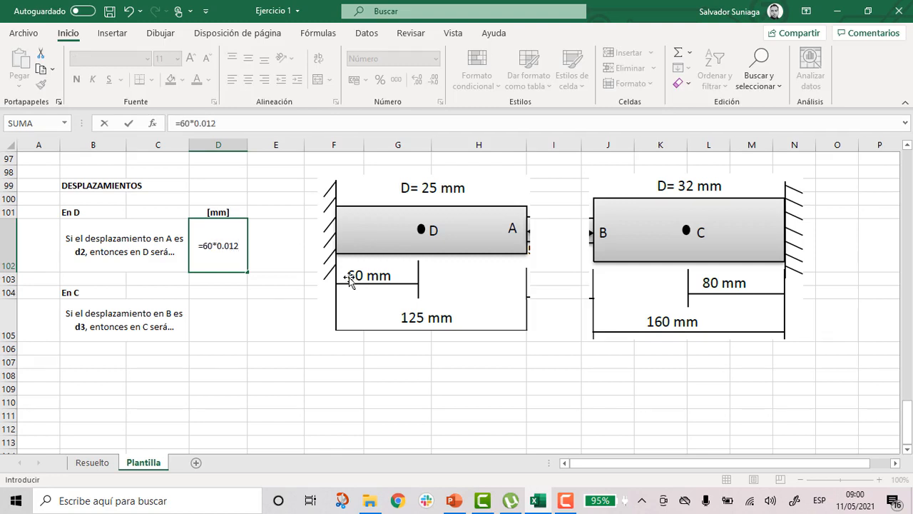
type("/125")
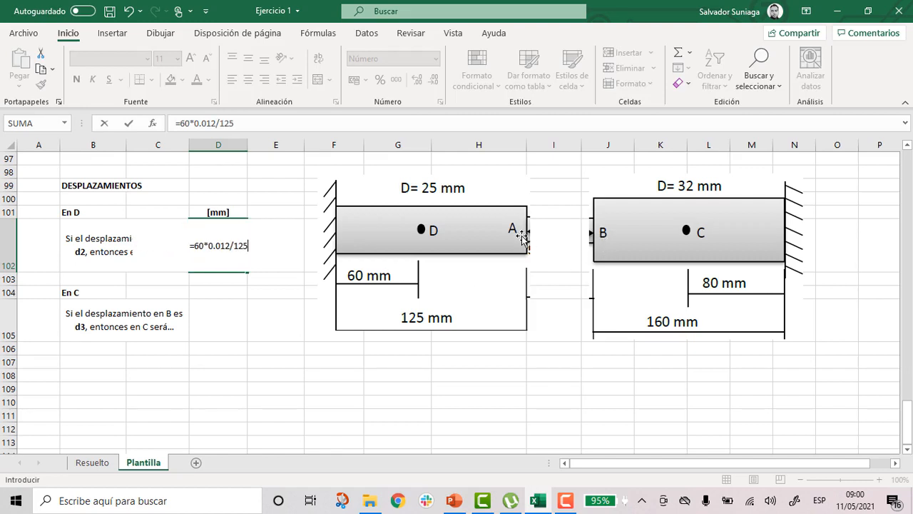
key("Return")
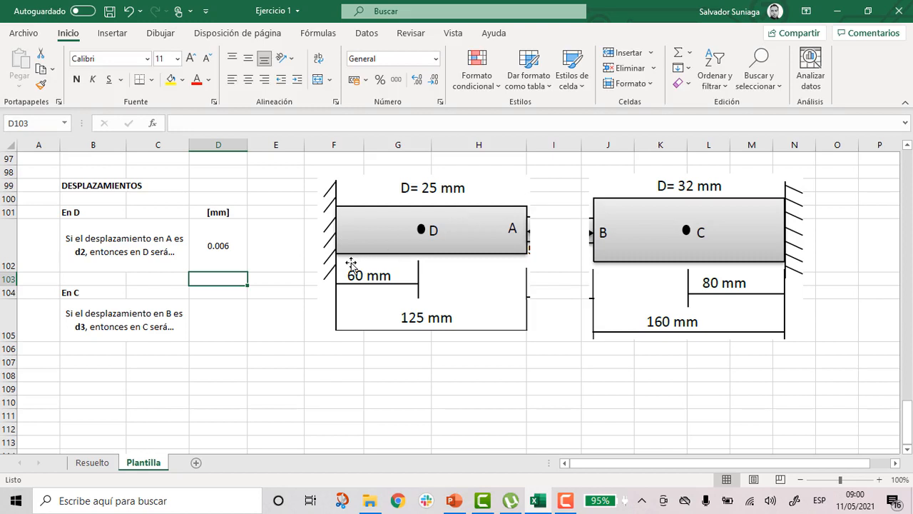
- Examine point C's position on the 32 mm diameter segment and check displacement d3 at B among the solved unknowns
left_click(175, 284)
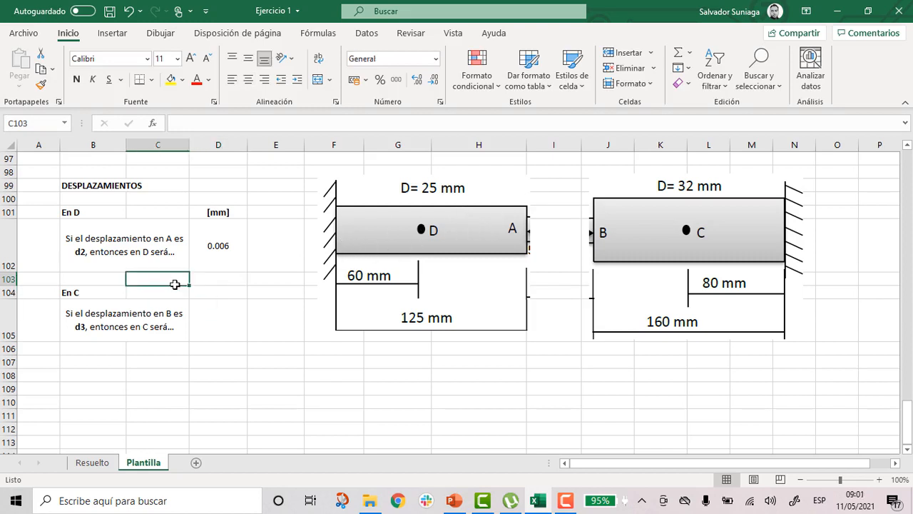
scroll(184, 286, "up", 2)
scroll(171, 286, "down", 1)
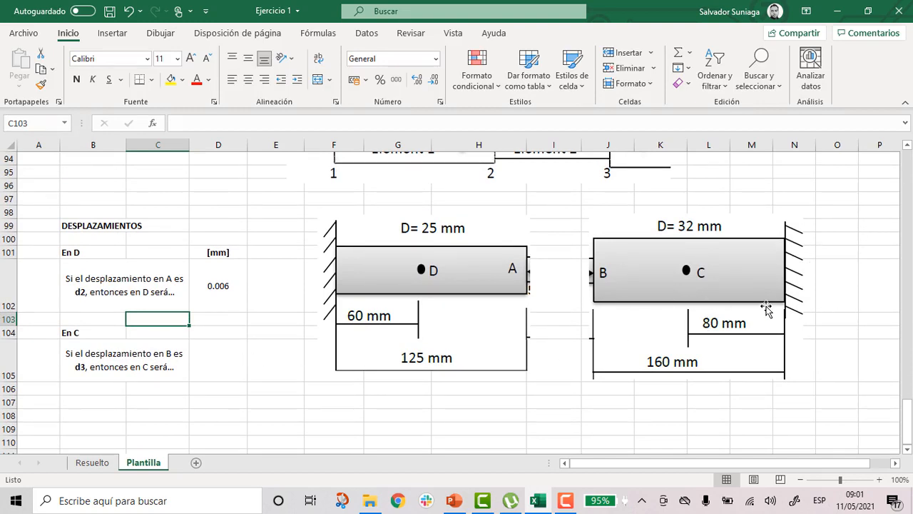
scroll(767, 307, "down", 1)
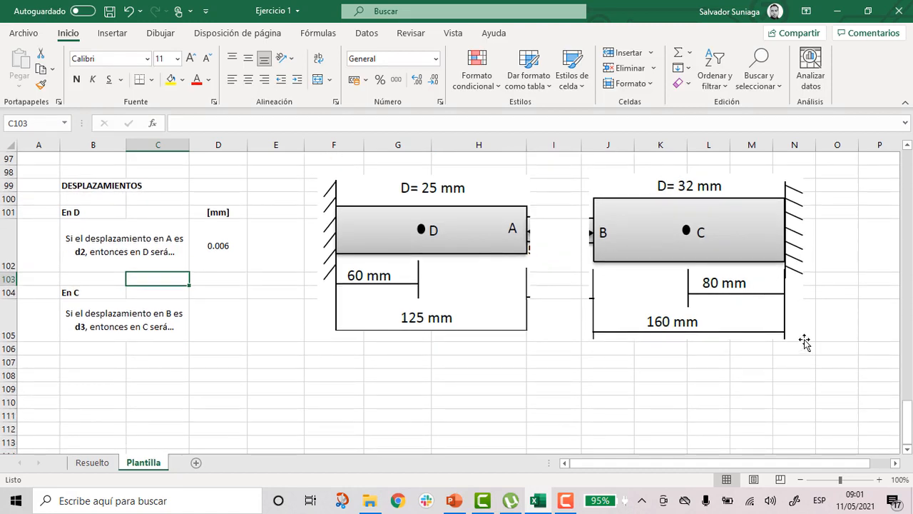
scroll(599, 339, "up", 1)
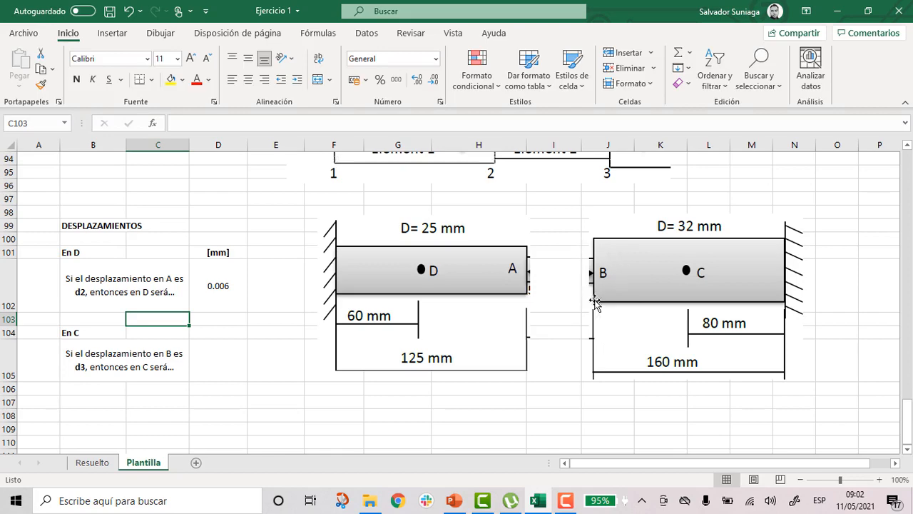
scroll(147, 287, "up", 4)
scroll(173, 307, "up", 6)
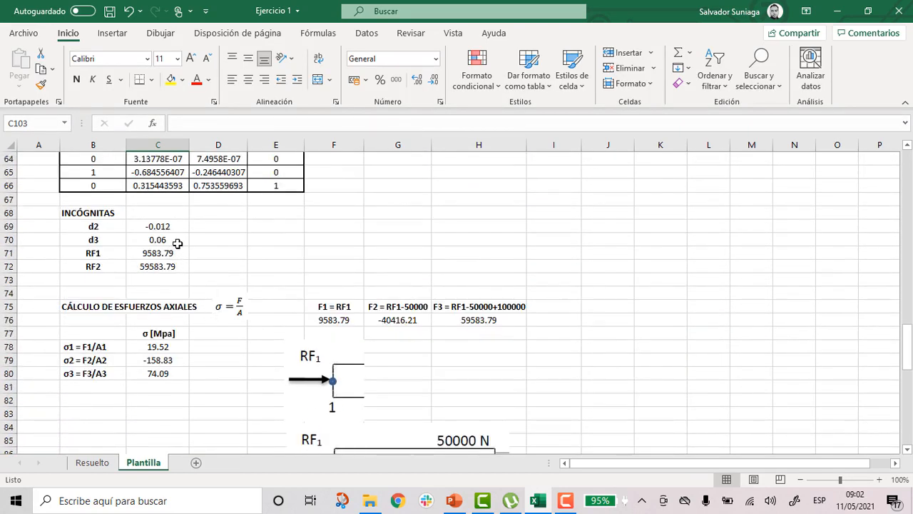
scroll(620, 355, "down", 11)
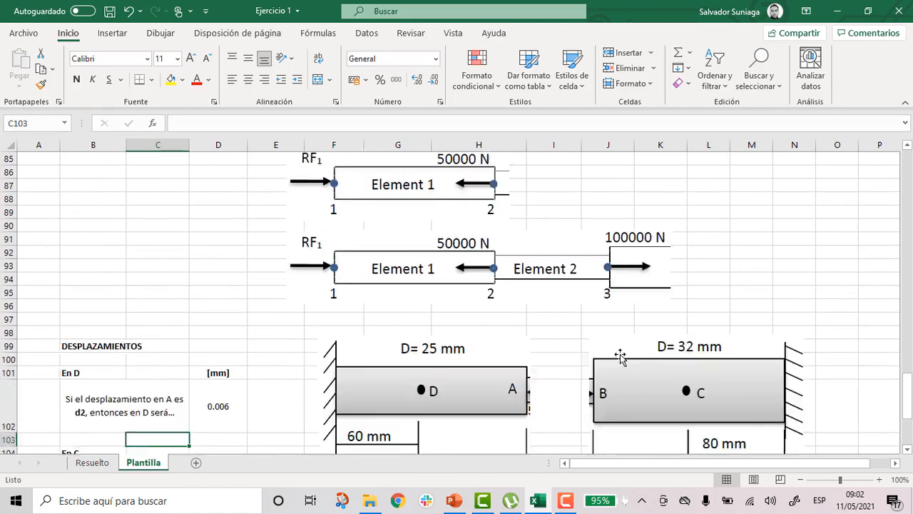
scroll(794, 271, "up", 1)
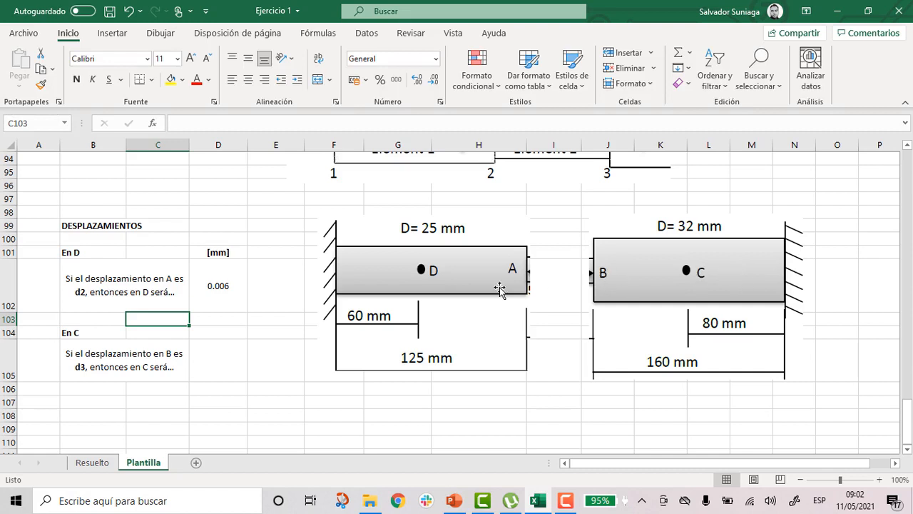
scroll(265, 303, "down", 1)
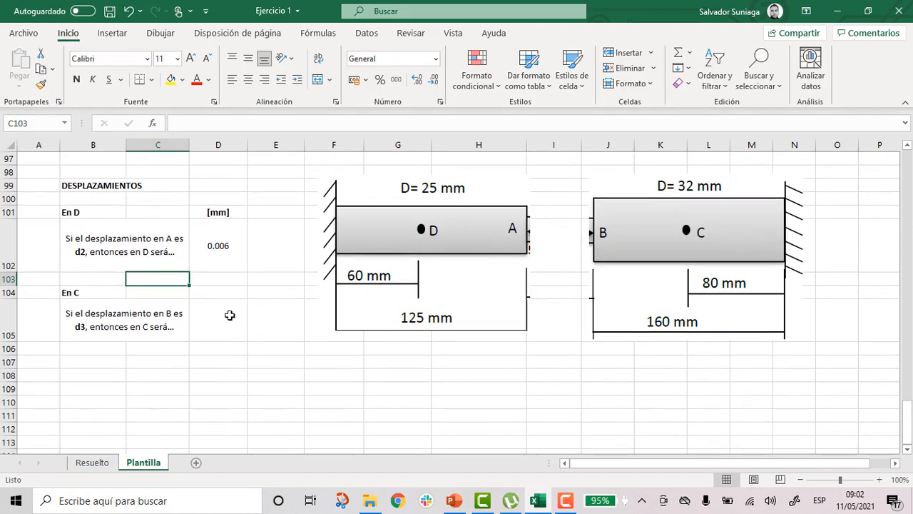
- Calculate the displacement at point C in D105 by proportion from d3 with the formula =80*0.06/160
left_click(230, 314)
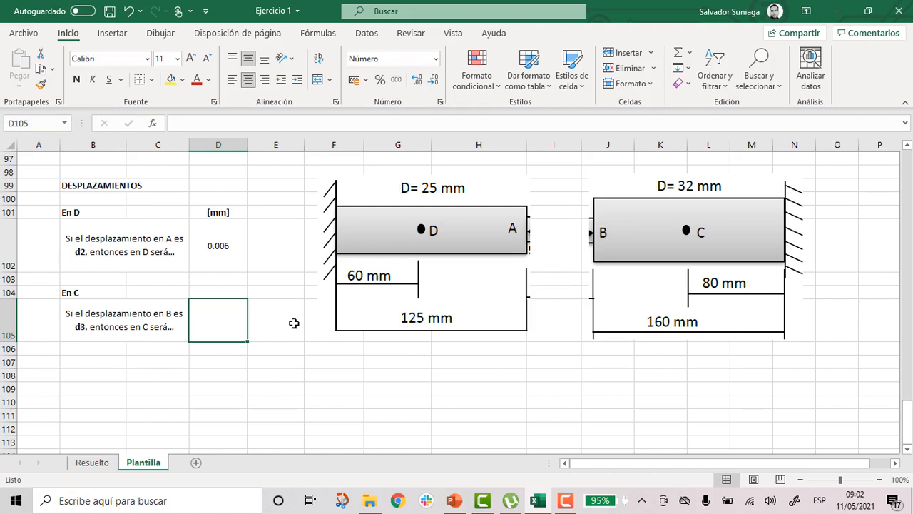
type("=")
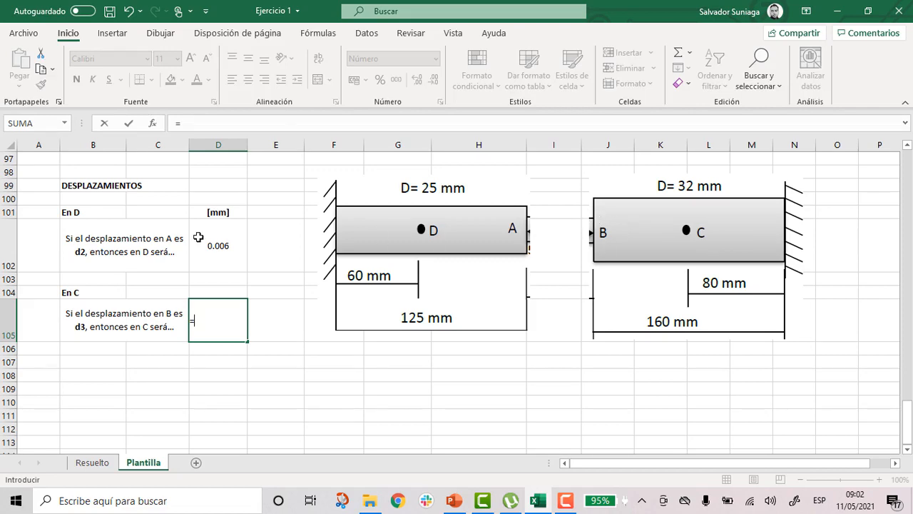
scroll(260, 244, "up", 11)
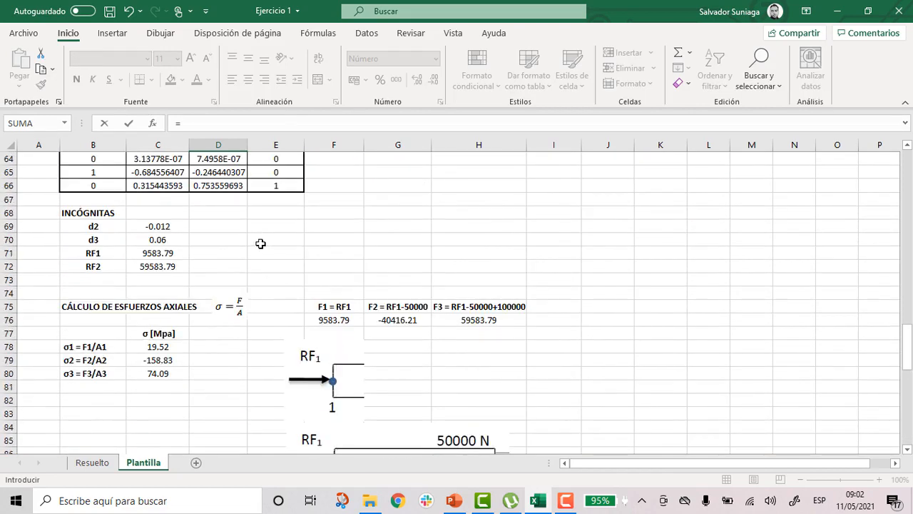
scroll(282, 272, "down", 10)
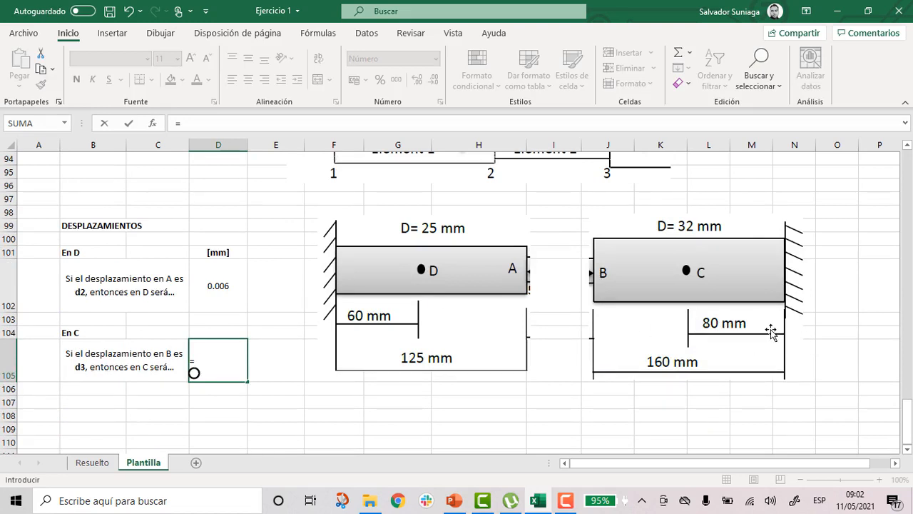
scroll(771, 333, "down", 1)
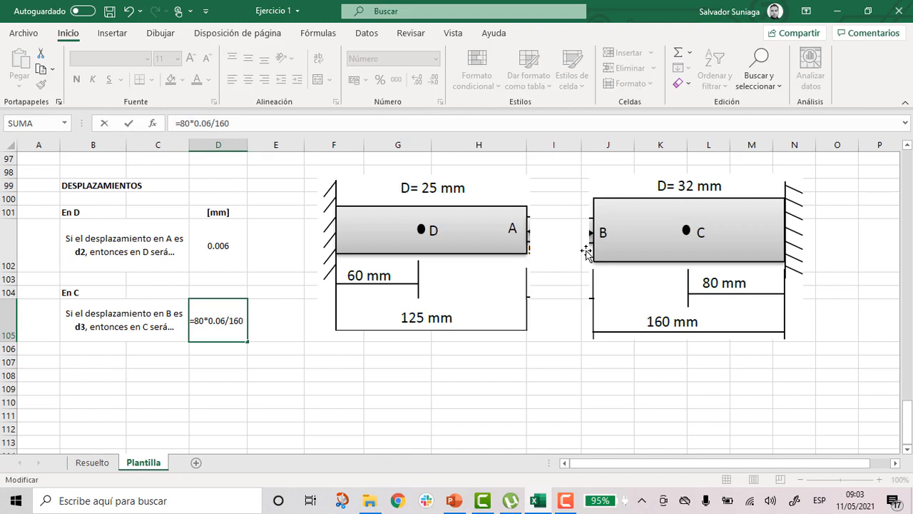
key("Return")
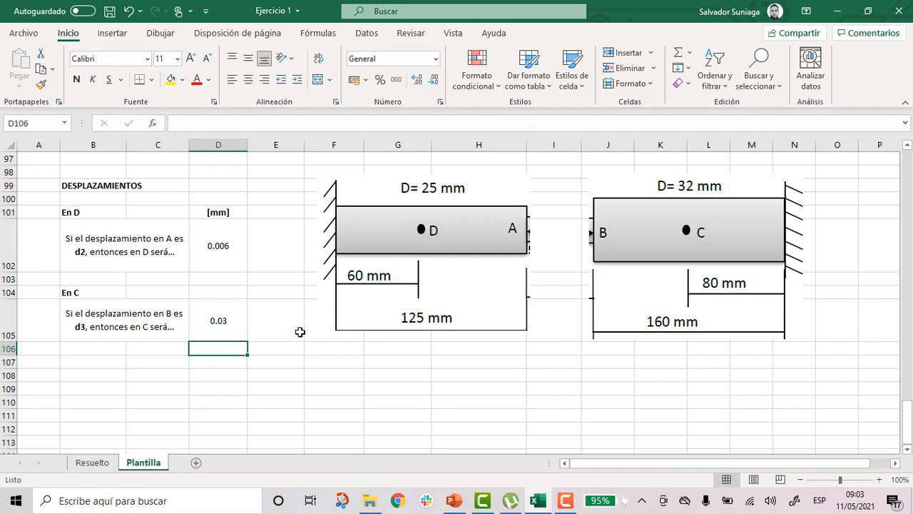
- Review the Plantilla sheet's calculations and element force diagrams, ending at the displacements in D and C
scroll(300, 331, "up", 3)
scroll(300, 332, "down", 2)
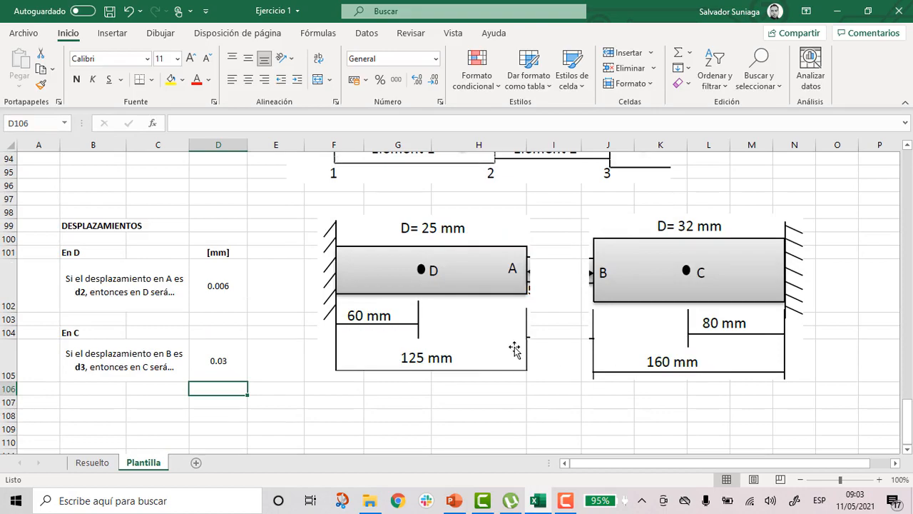
scroll(515, 349, "up", 5)
scroll(515, 349, "up", 18)
scroll(515, 349, "down", 5)
scroll(515, 349, "down", 17)
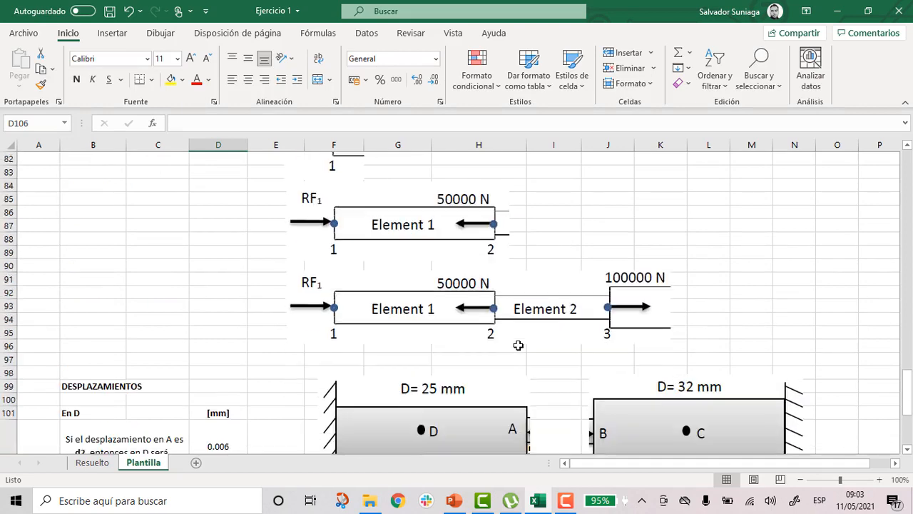
scroll(518, 349, "down", 3)
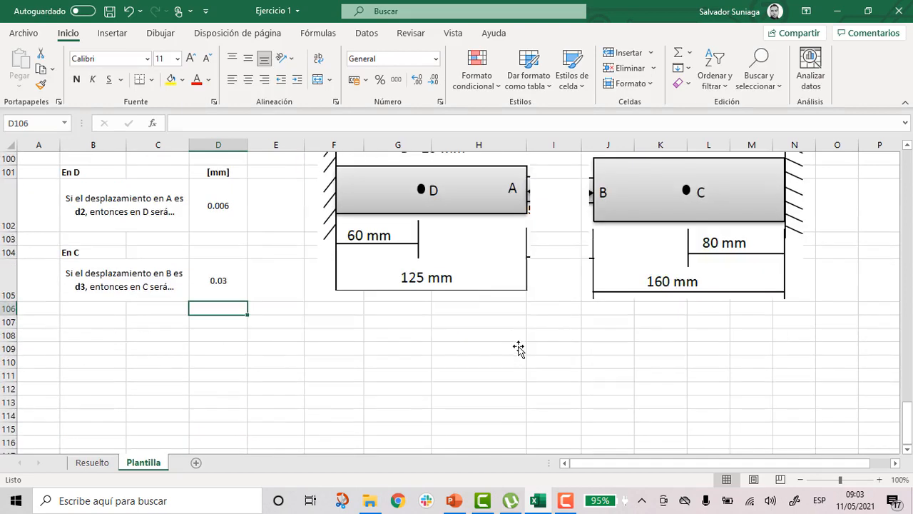
- Examine the Resuelto sheet's matrices, unknowns, axial stresses and displacements at D and C, then return to the bar diagram and input data
left_click(89, 462)
scroll(246, 371, "down", 8)
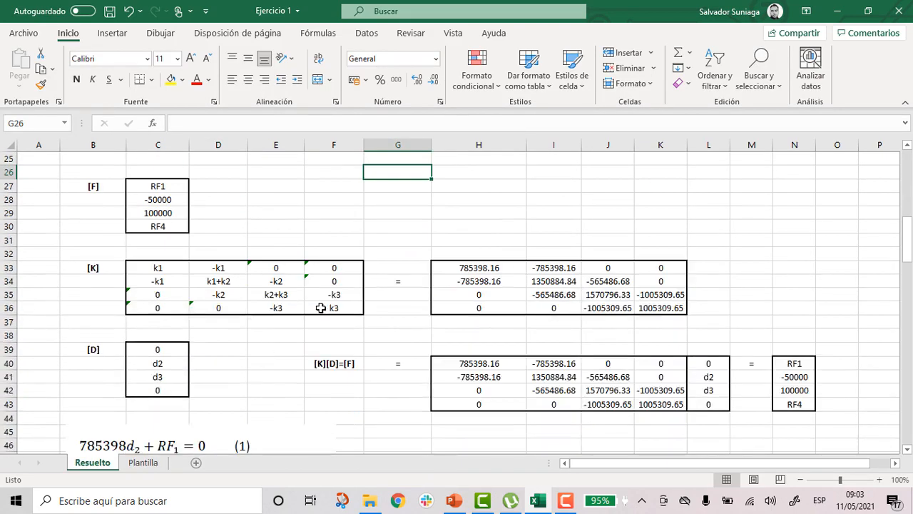
scroll(436, 315, "down", 3)
scroll(436, 315, "down", 14)
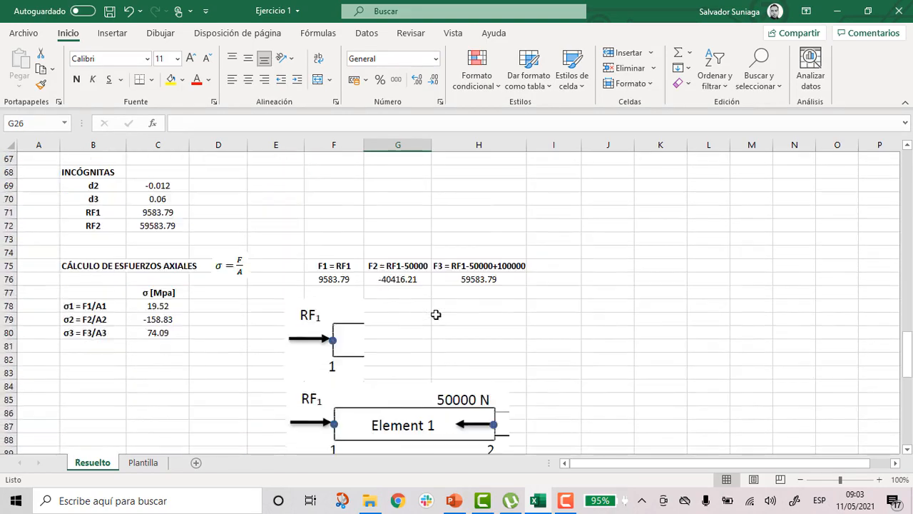
scroll(436, 314, "down", 7)
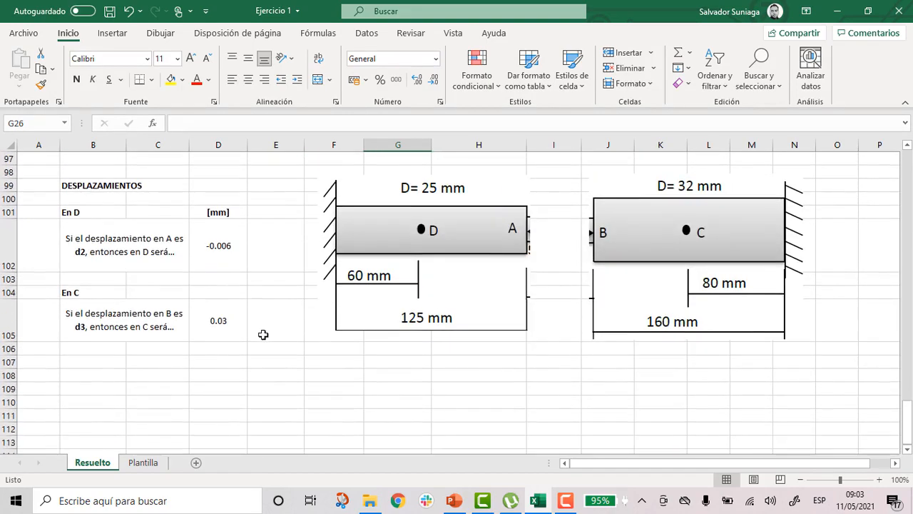
scroll(328, 319, "up", 20)
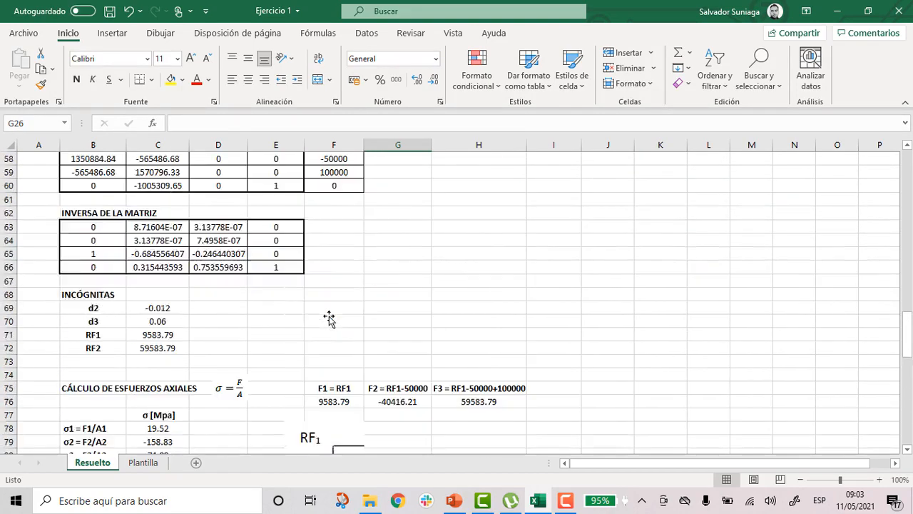
scroll(329, 318, "up", 4)
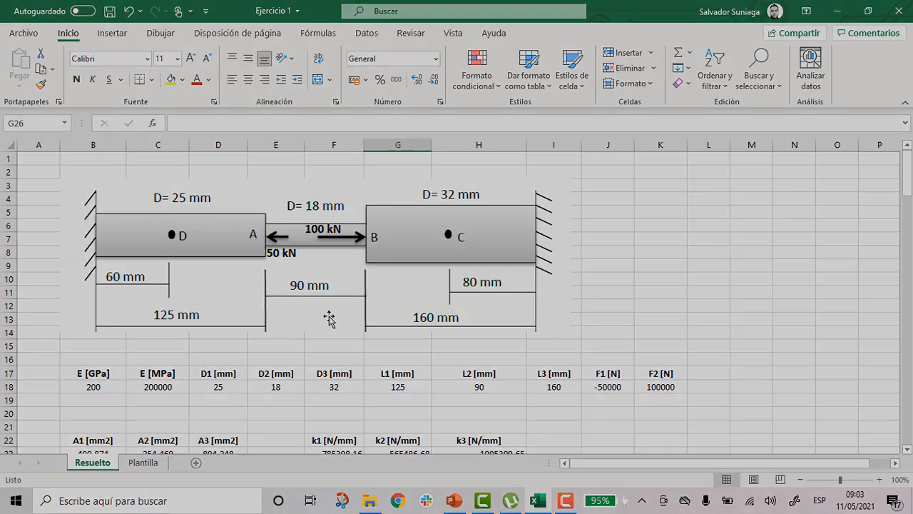